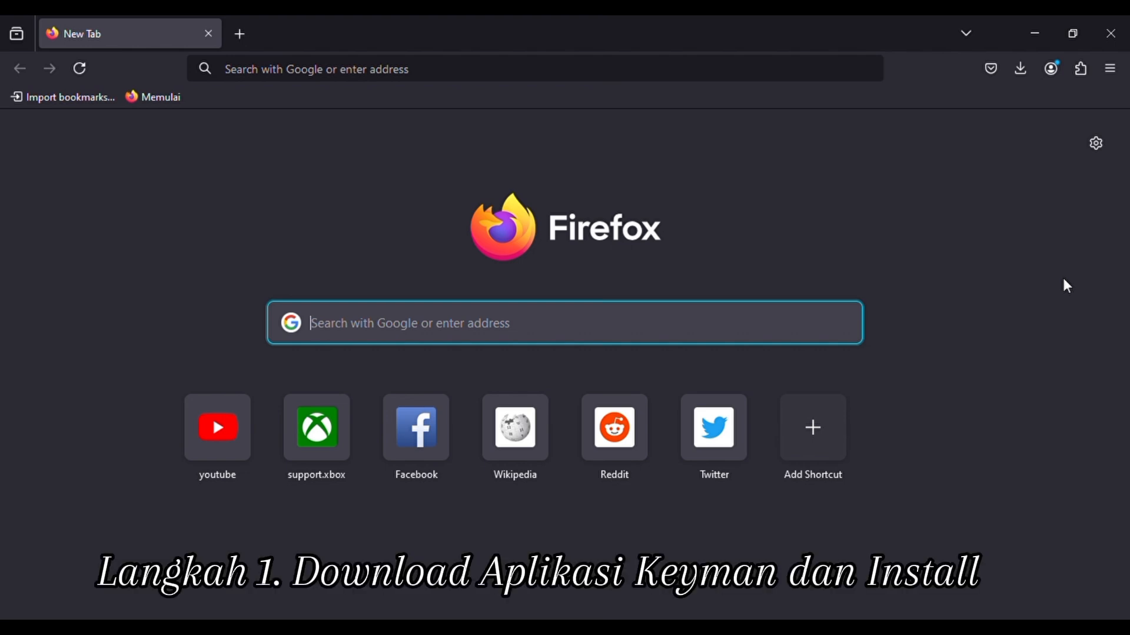
Search the web for "keyman" and open the Keyman 17.0 for Windows page on keyman.com.
text(key)
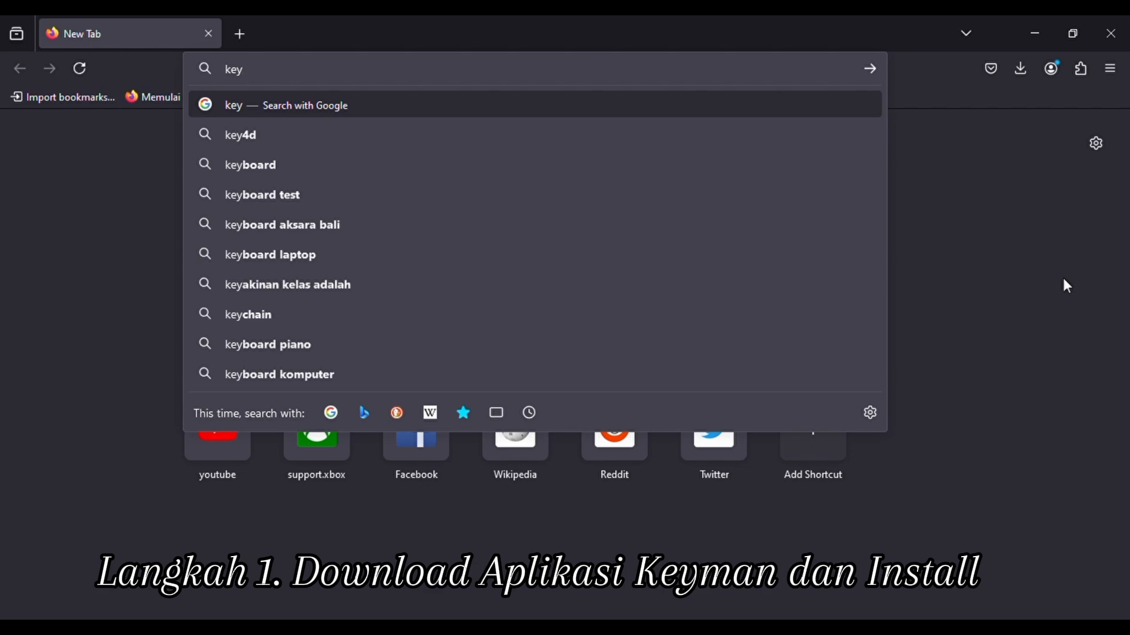
text(man)
key(Return)
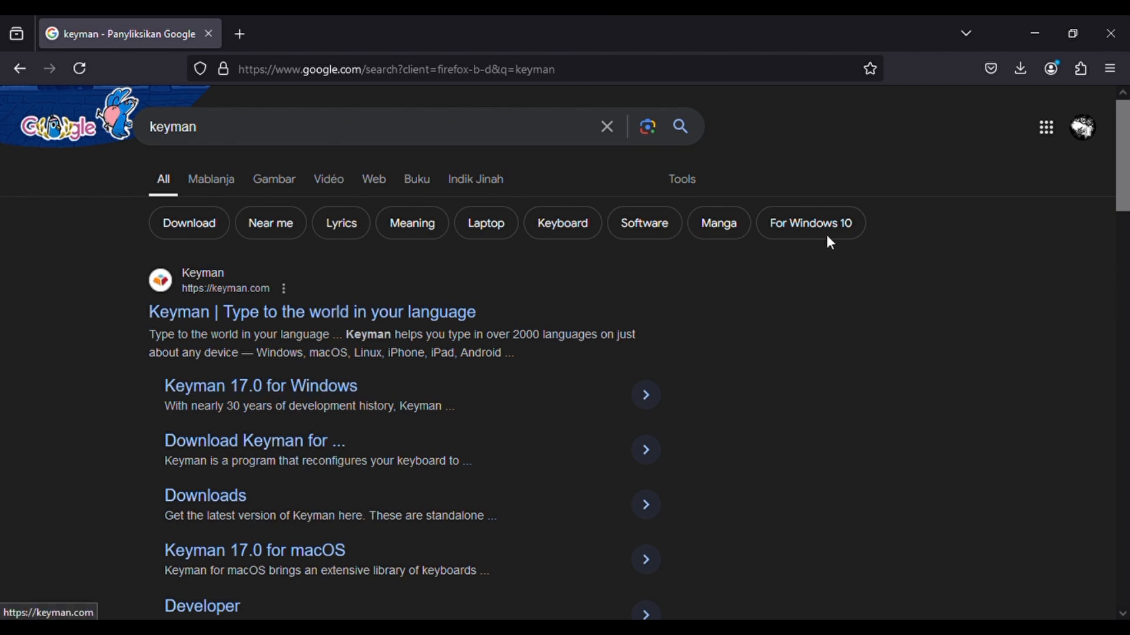
mouse_move(1125, 180)
mouse_down()
mouse_move(1126, 207)
mouse_move(1112, 186)
mouse_up()
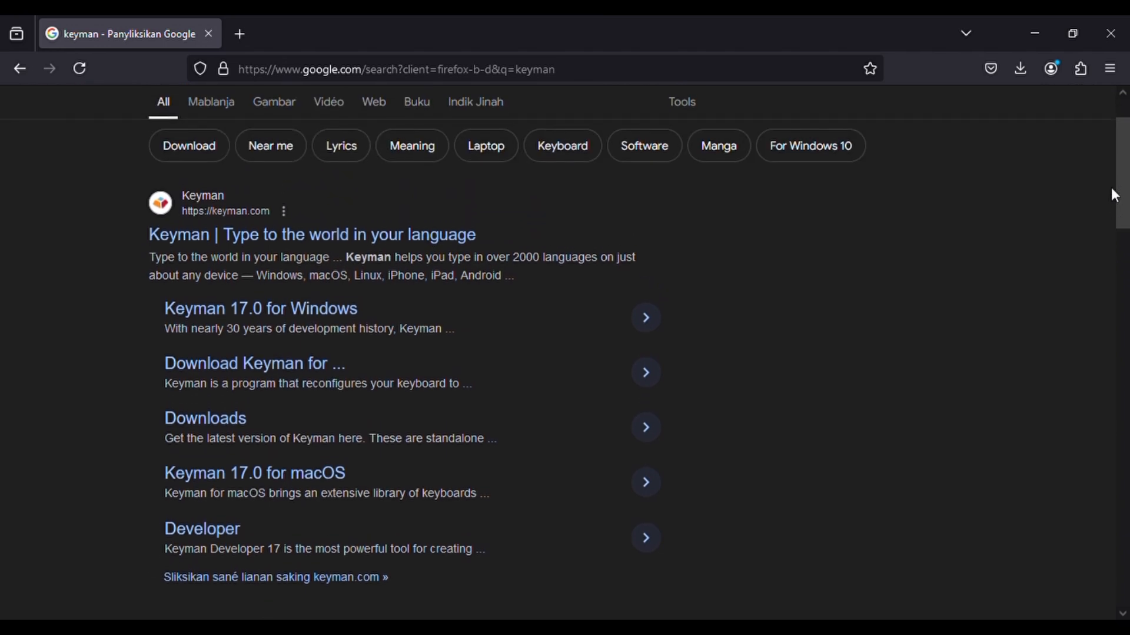
click(287, 315)
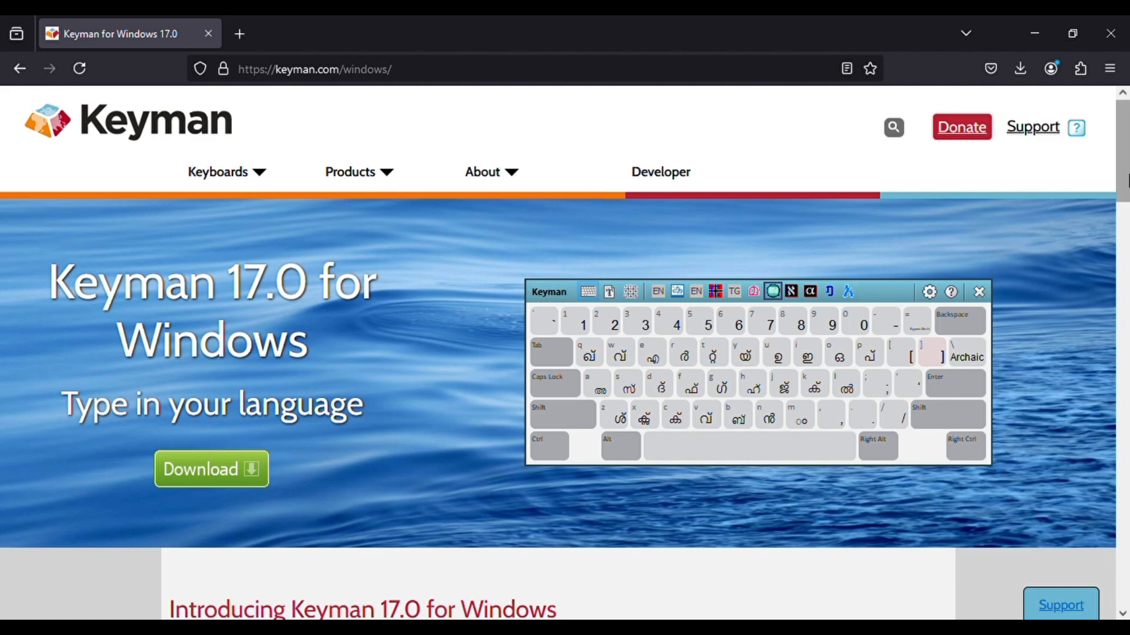
Go to the download page and download Keyman for Windows 17.0.328 without any keyboards.
drag(1127, 177, 1127, 457)
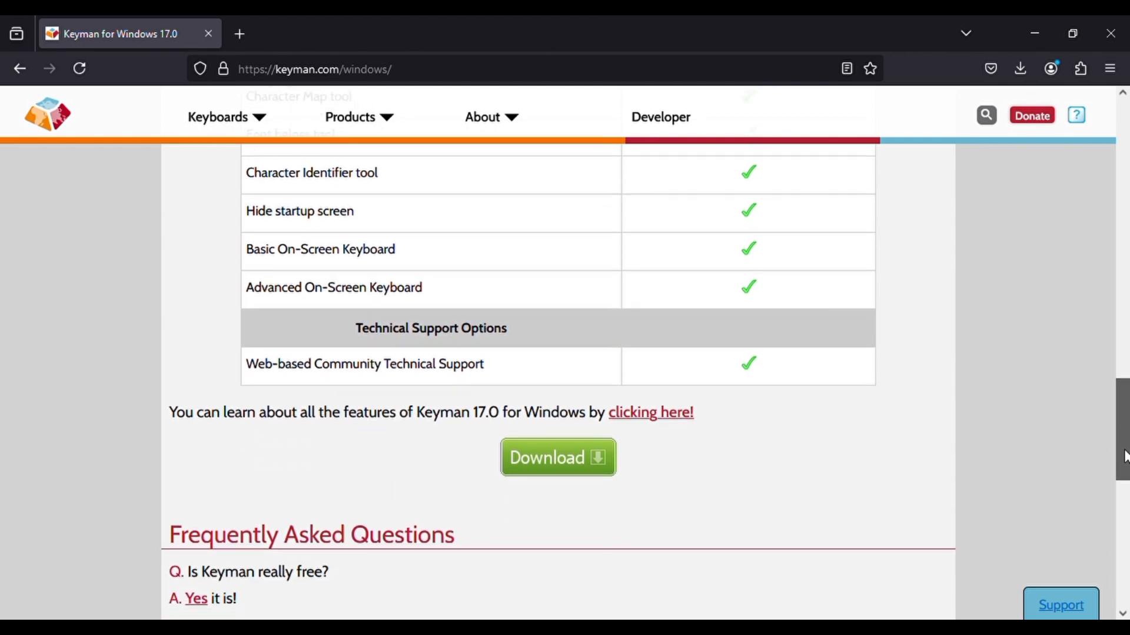
drag(1126, 457, 1102, 255)
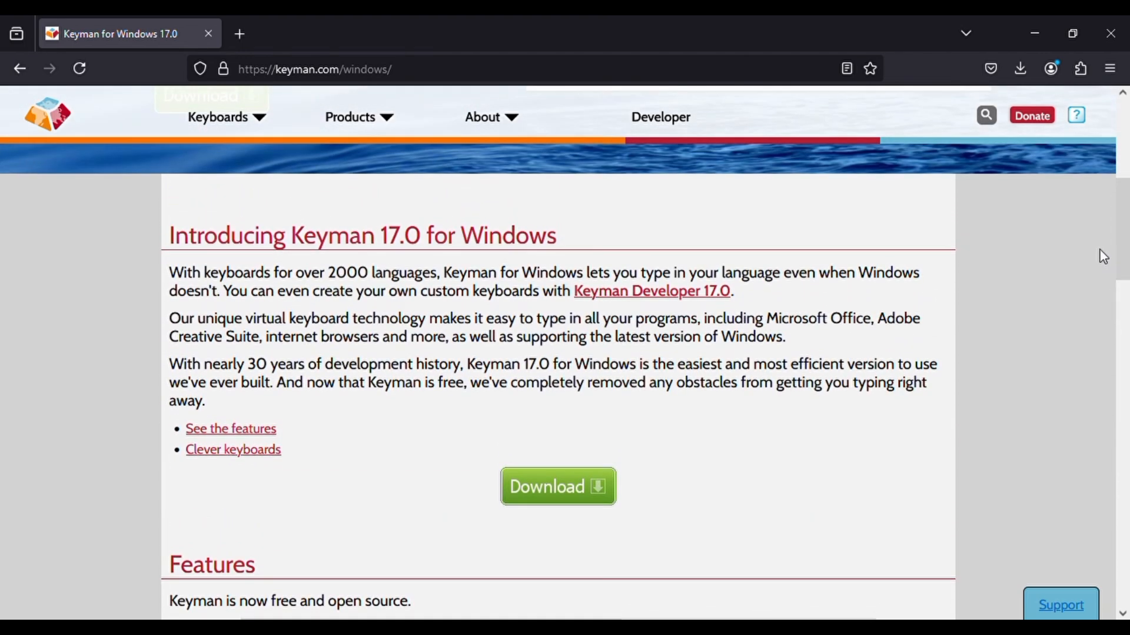
click(542, 496)
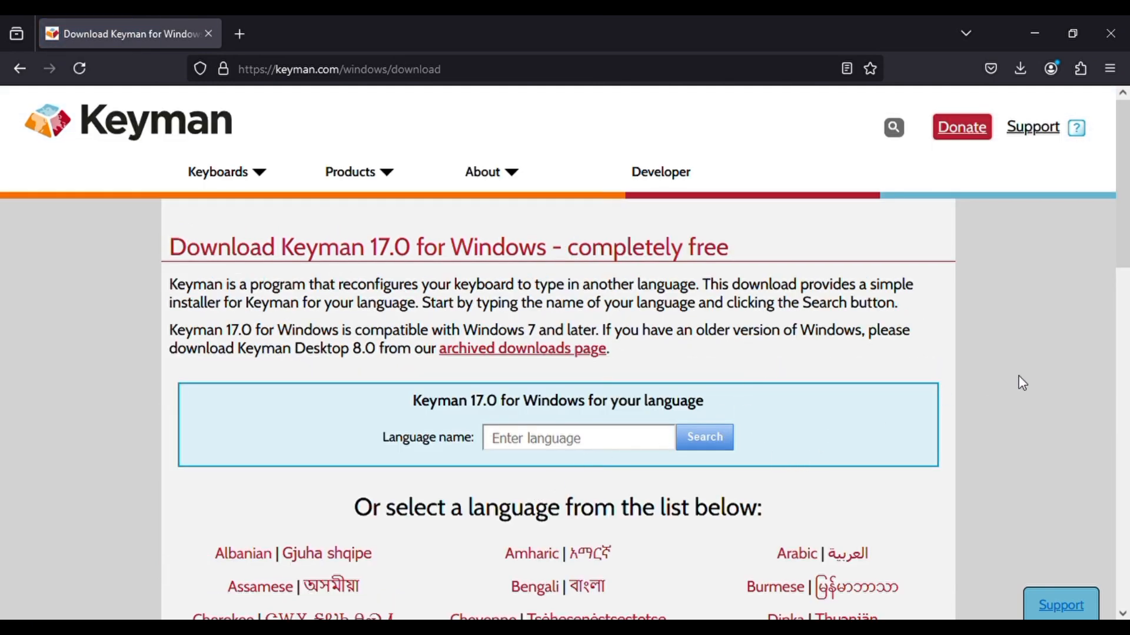
drag(1123, 202, 1125, 463)
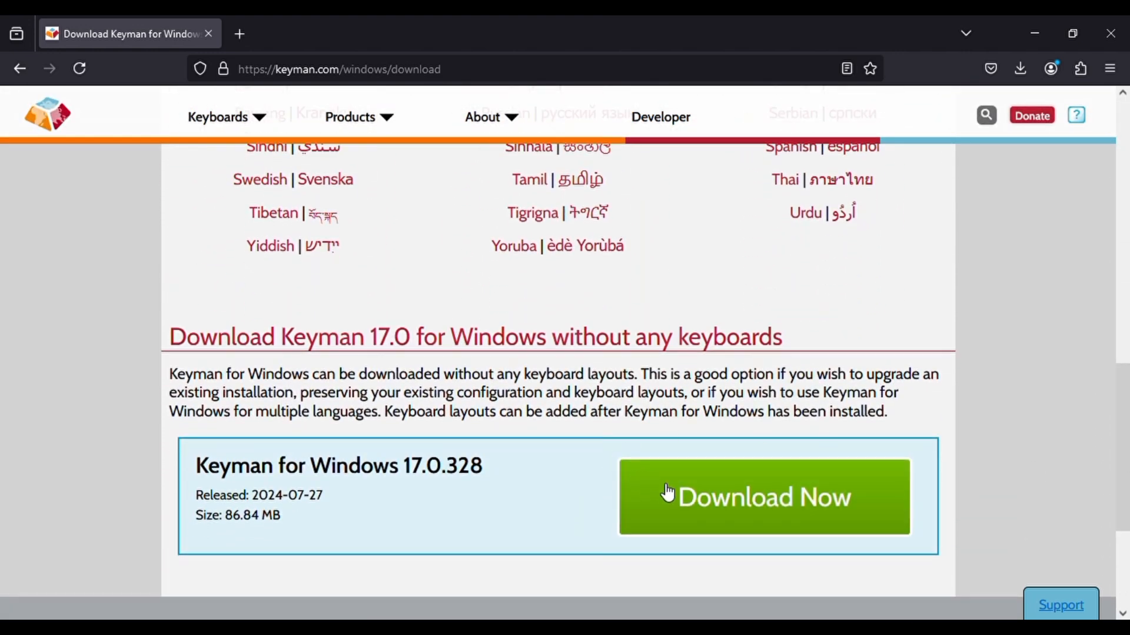
click(704, 511)
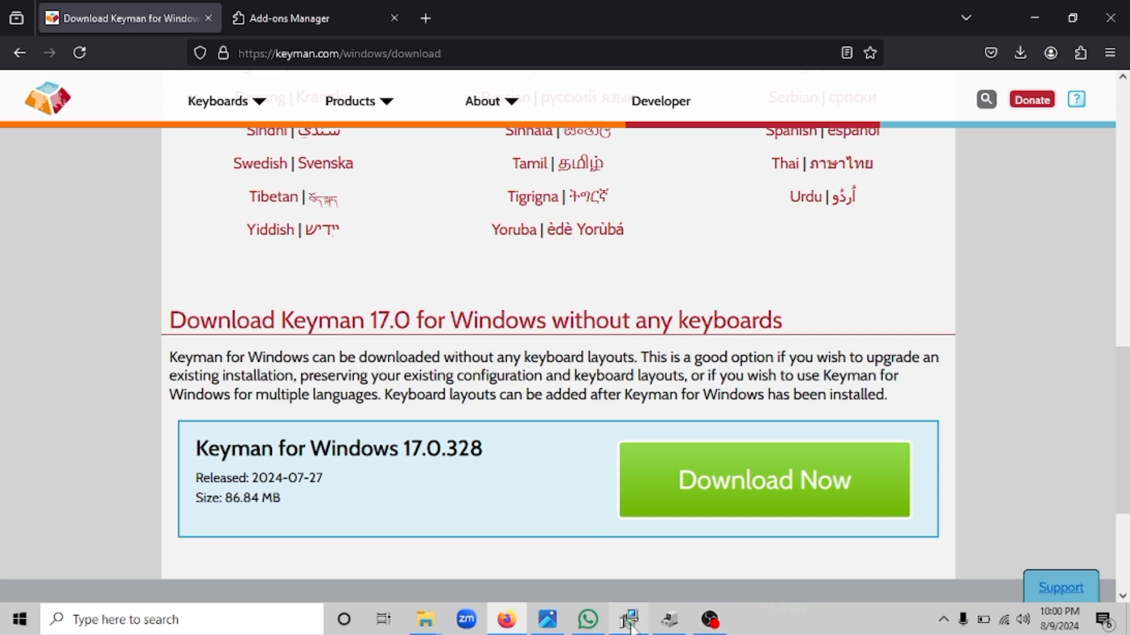
Install Keyman 17.0 from the Keyman Setup window and open the Keyman configuration.
click(630, 621)
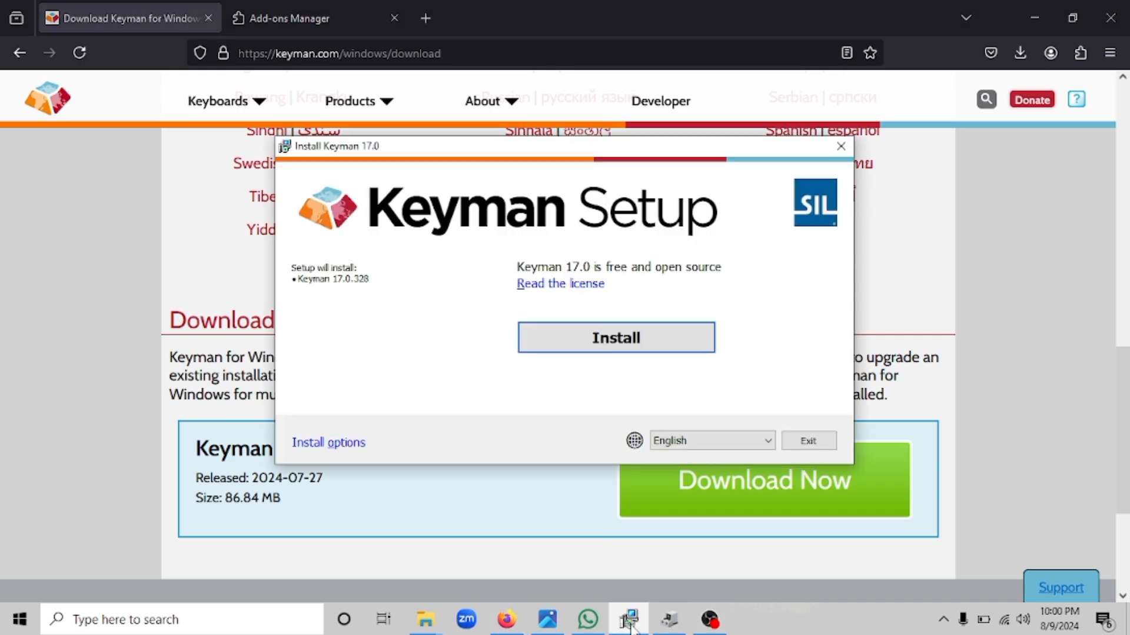
click(616, 339)
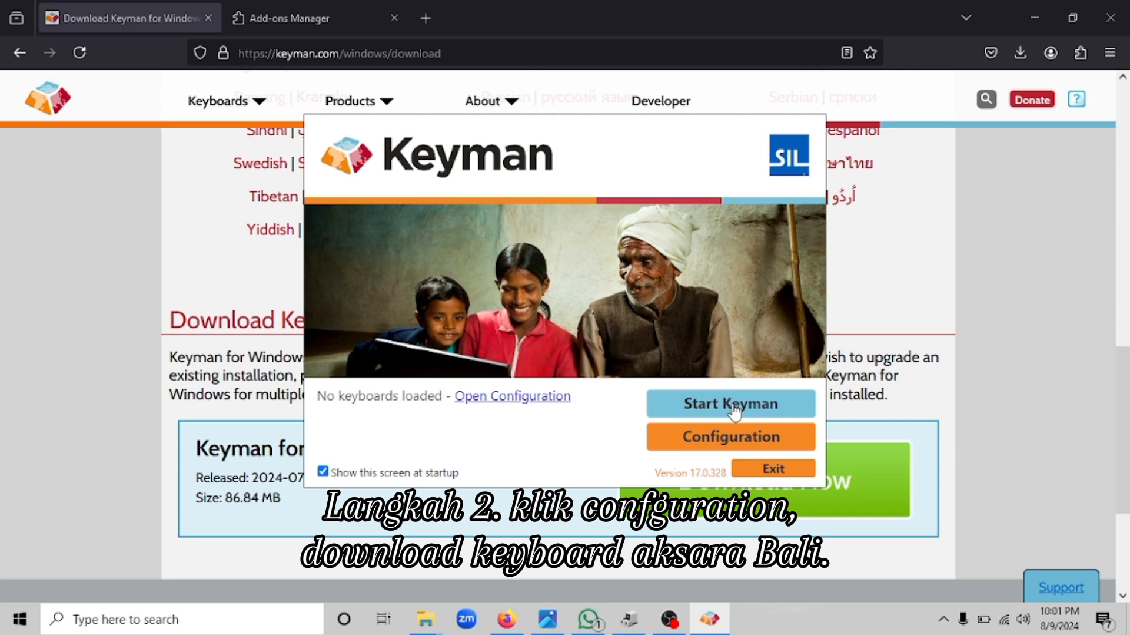
click(729, 438)
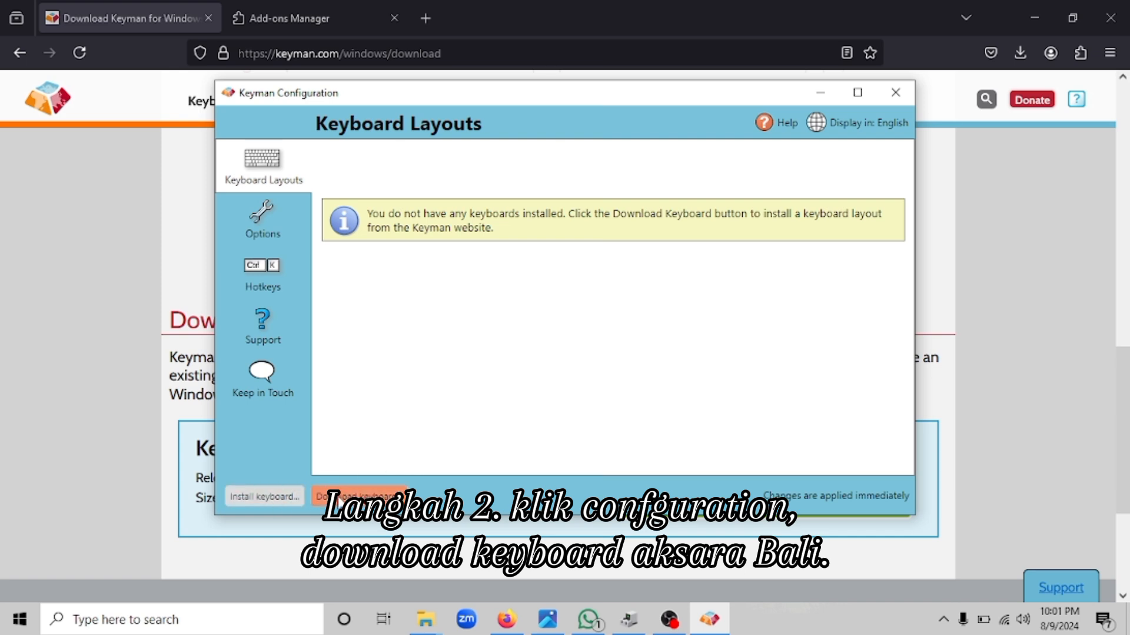
Search the downloadable Keyman keyboards for "aksara" and open the Aksara Bali keyboard.
click(348, 495)
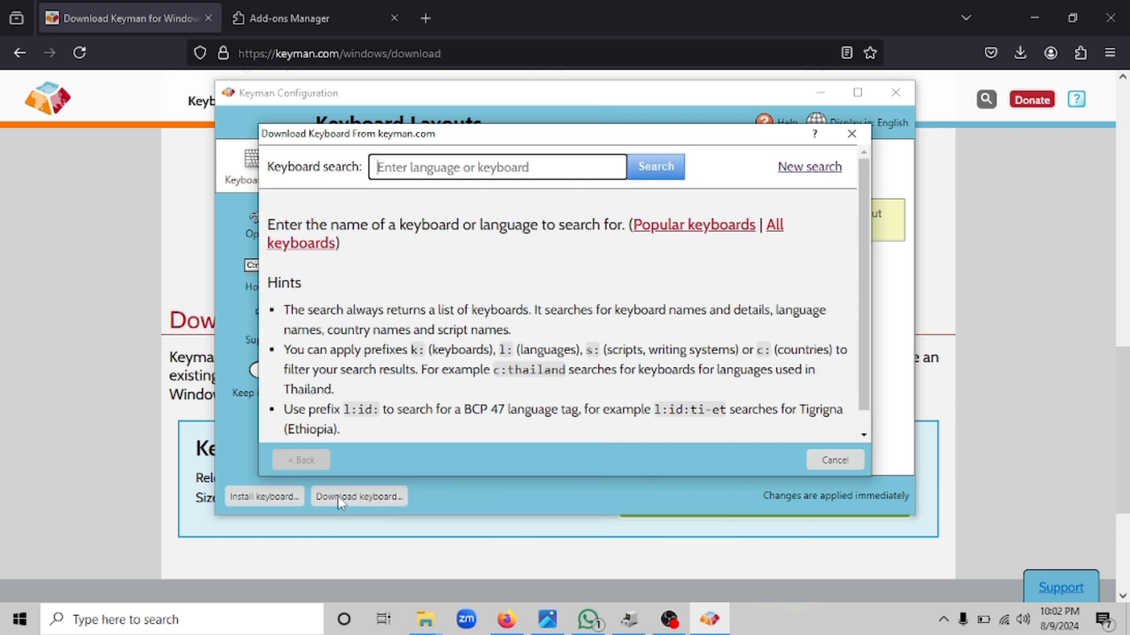
text(a)
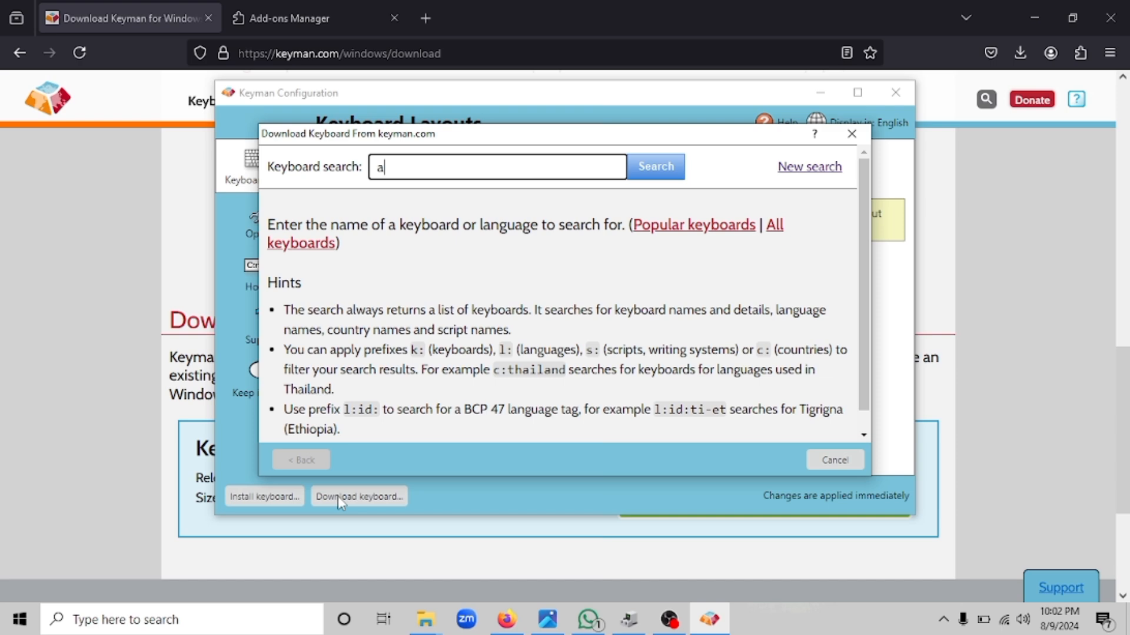
text(ksara)
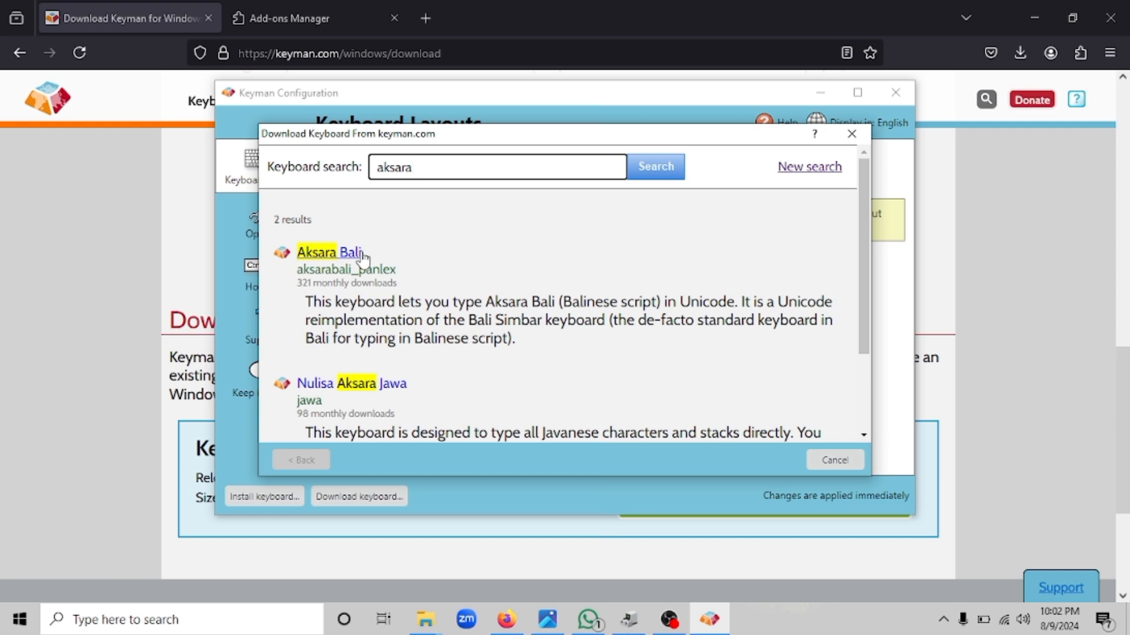
click(362, 257)
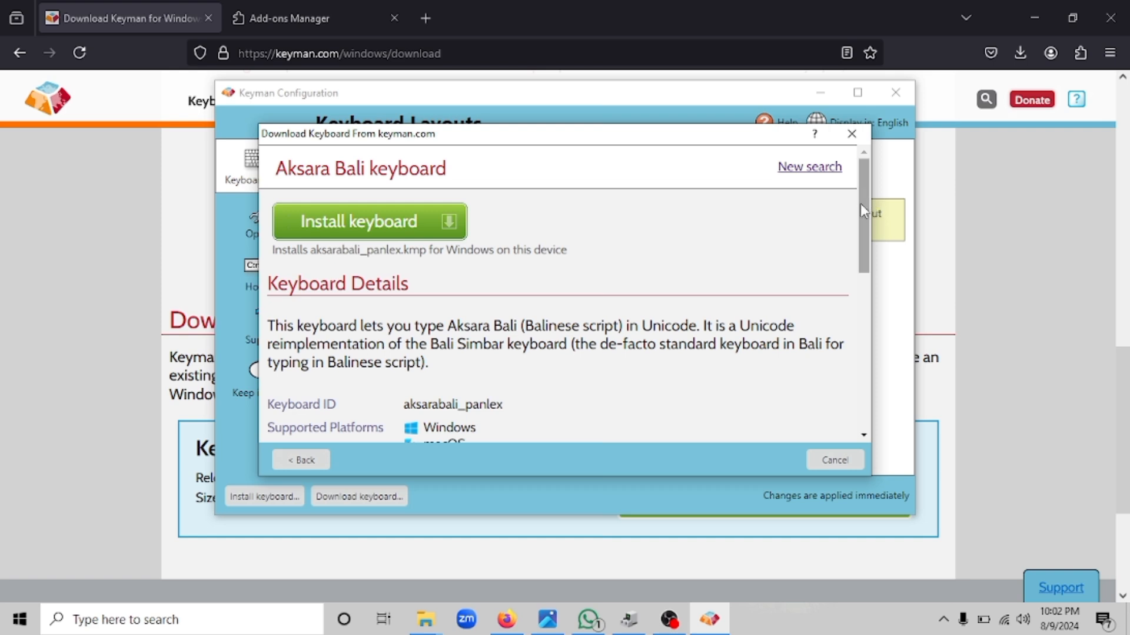
Install the Aksara Bali keyboard with Balinese as its language, skim its usage notes and close them.
mouse_move(861, 203)
mouse_down()
mouse_move(859, 266)
mouse_move(858, 188)
mouse_up()
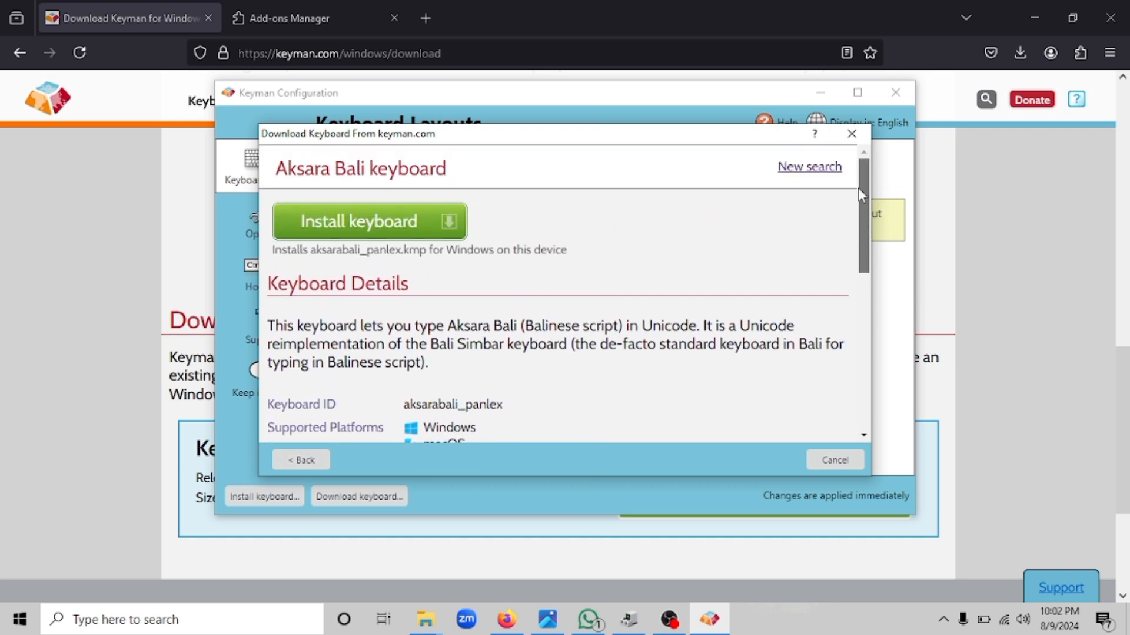
click(373, 230)
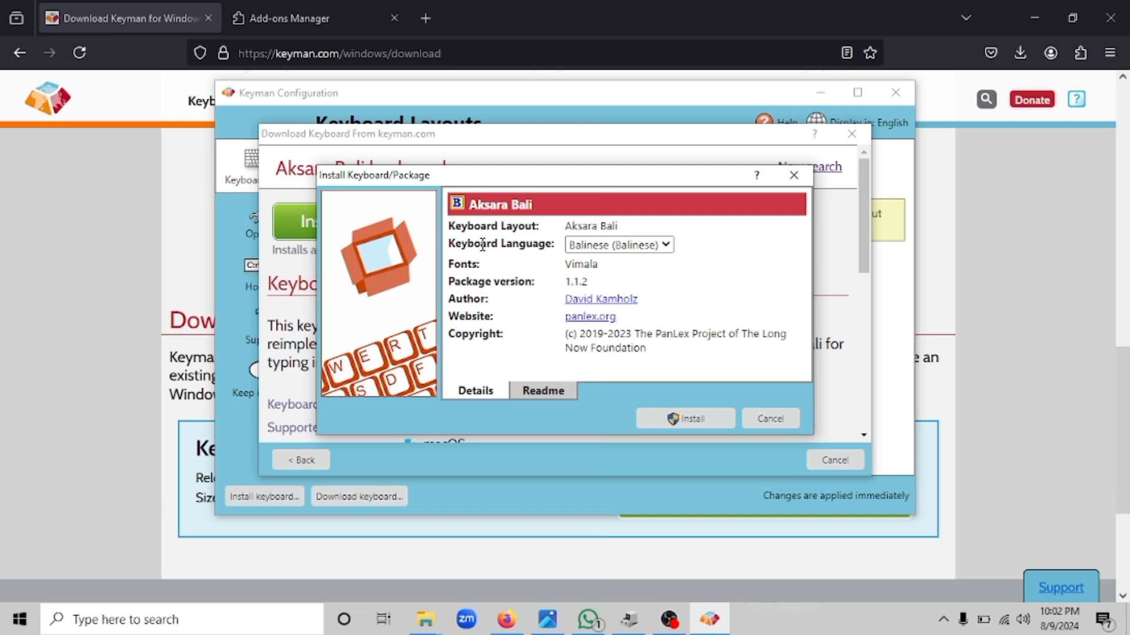
click(691, 413)
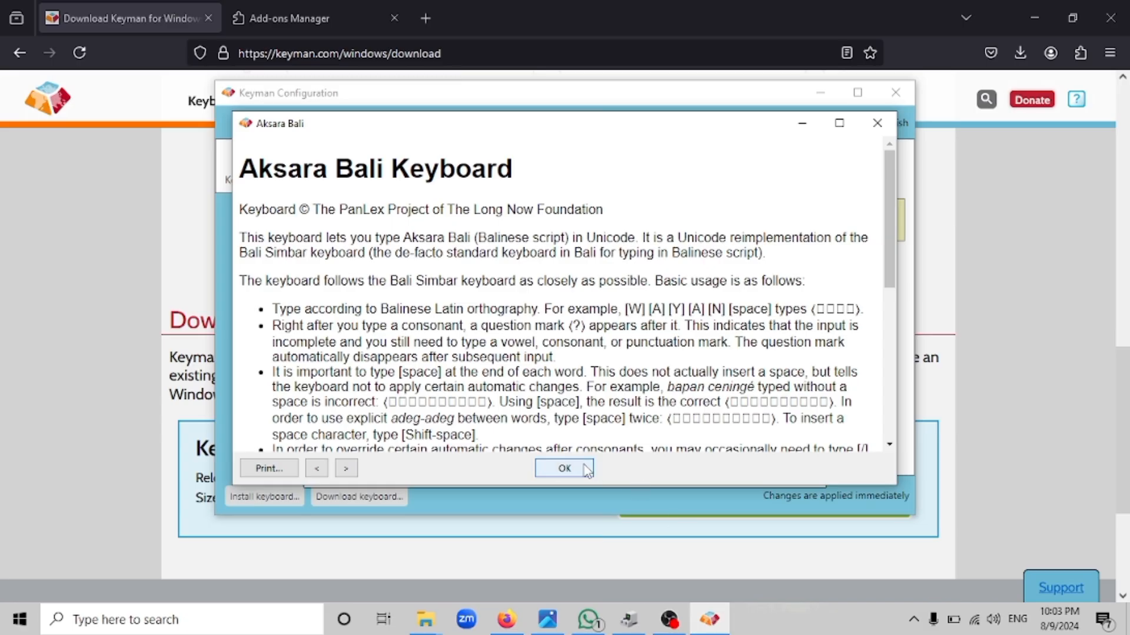
drag(890, 236, 887, 309)
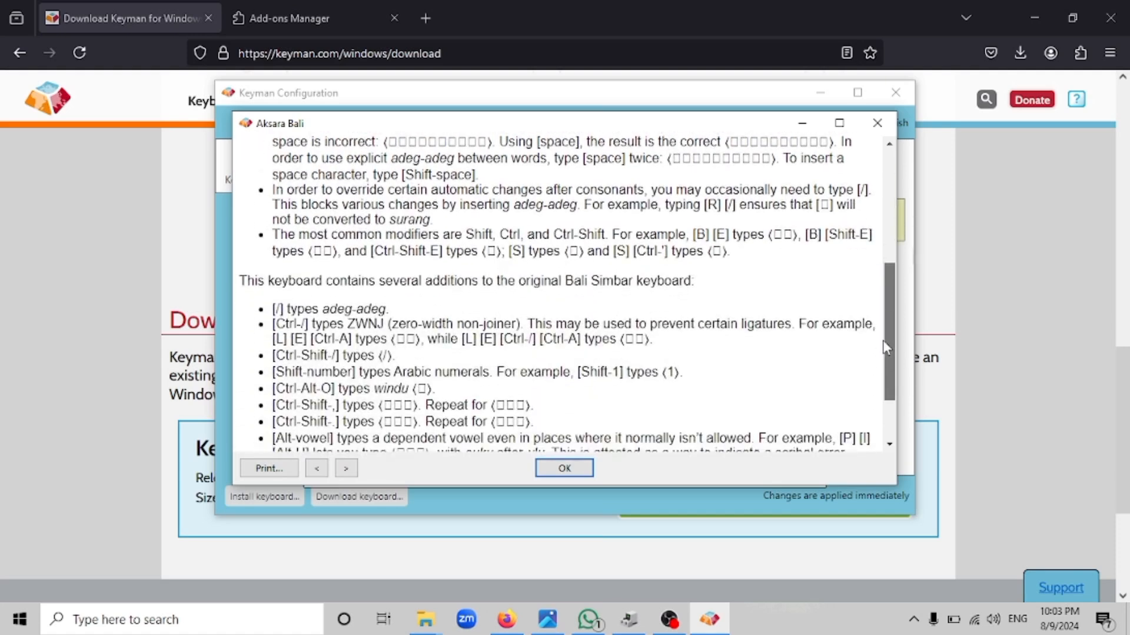
click(566, 468)
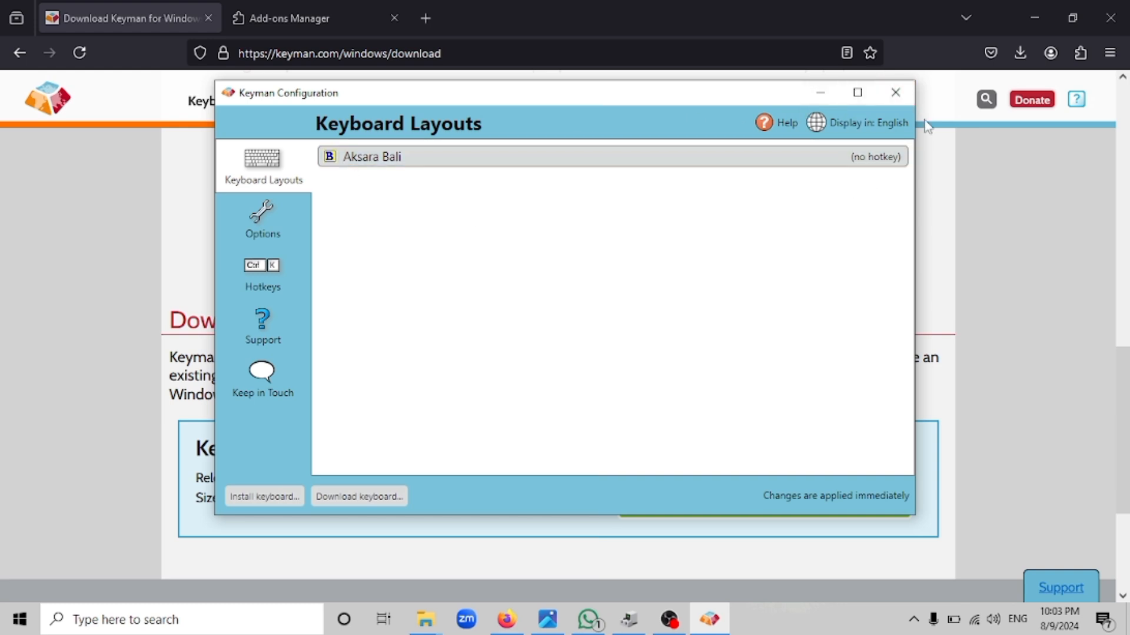
Close the Keyman configuration, start Keyman and open its menu.
click(895, 94)
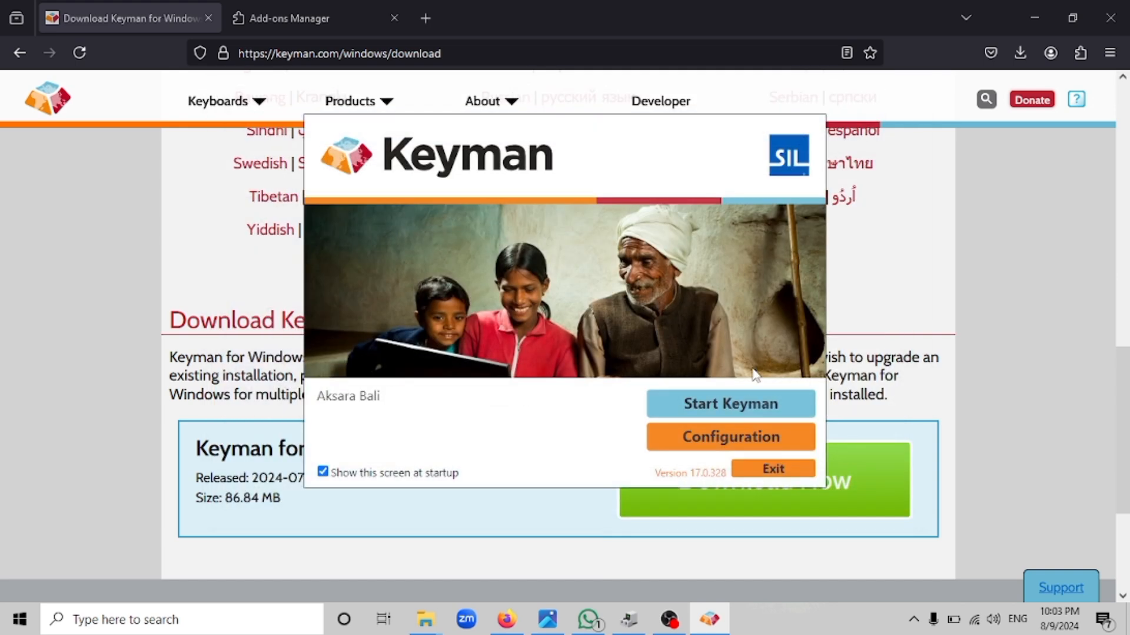
click(746, 411)
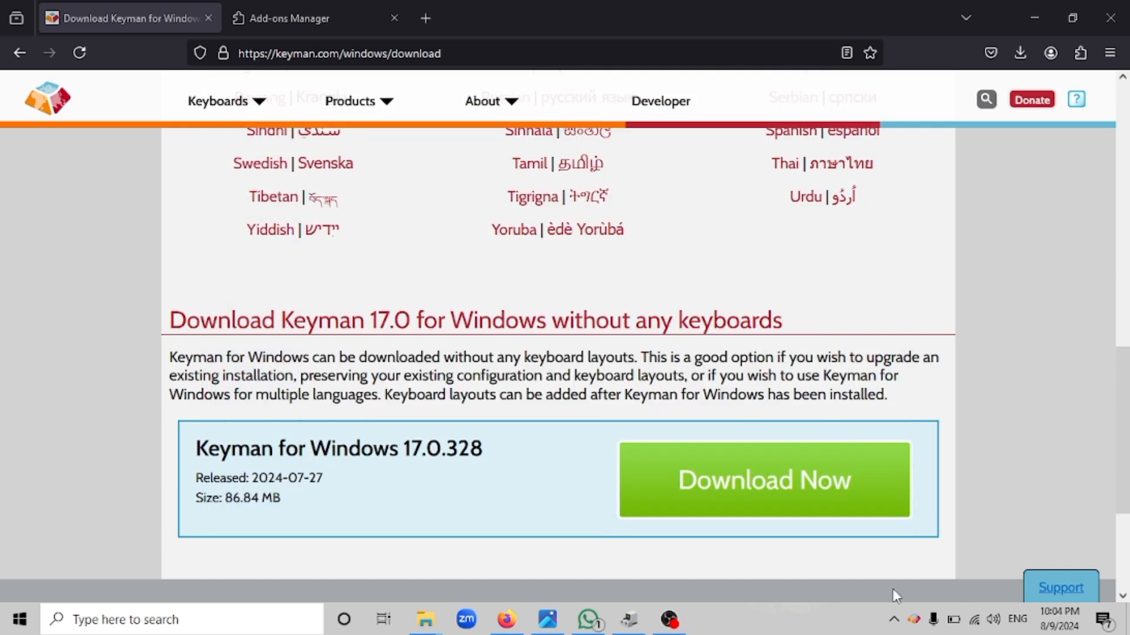
click(916, 618)
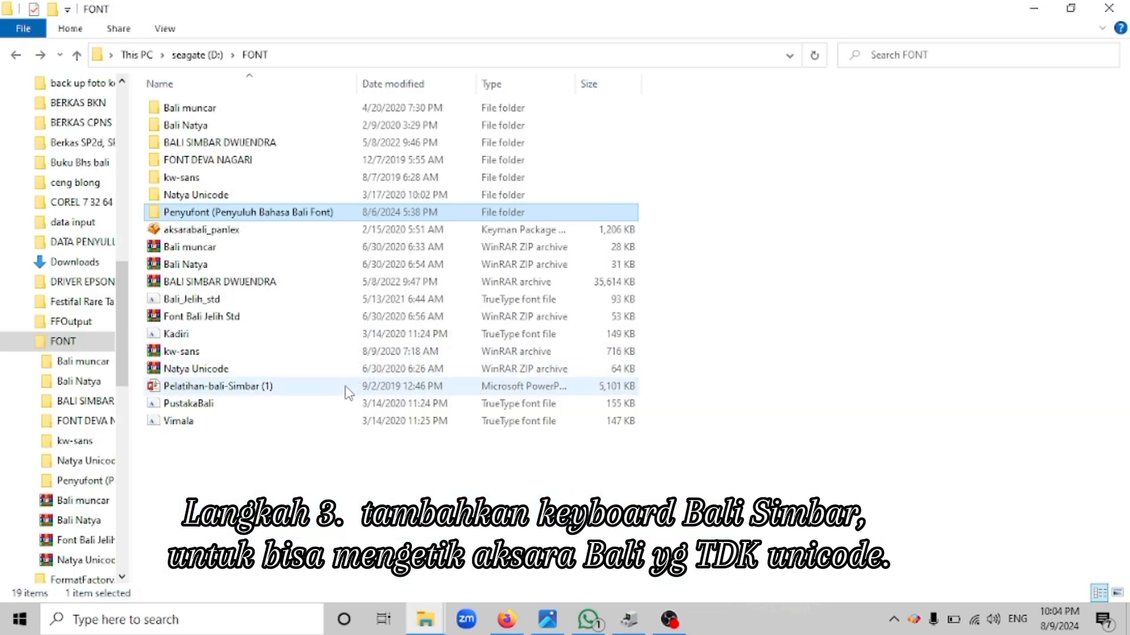
In File Explorer, install the Bali Simbar Dwijendra Keyman keyboard from the Keyboard (cadangan) subfolder of BALI SIMBAR DWIJENDRA.
double_click(274, 151)
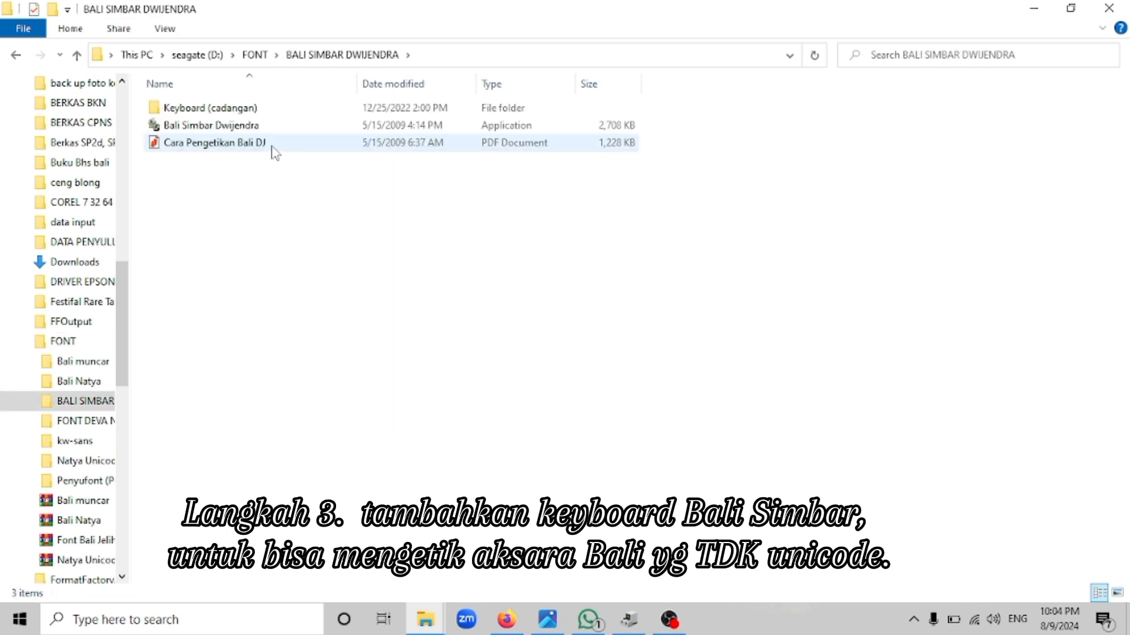
double_click(232, 110)
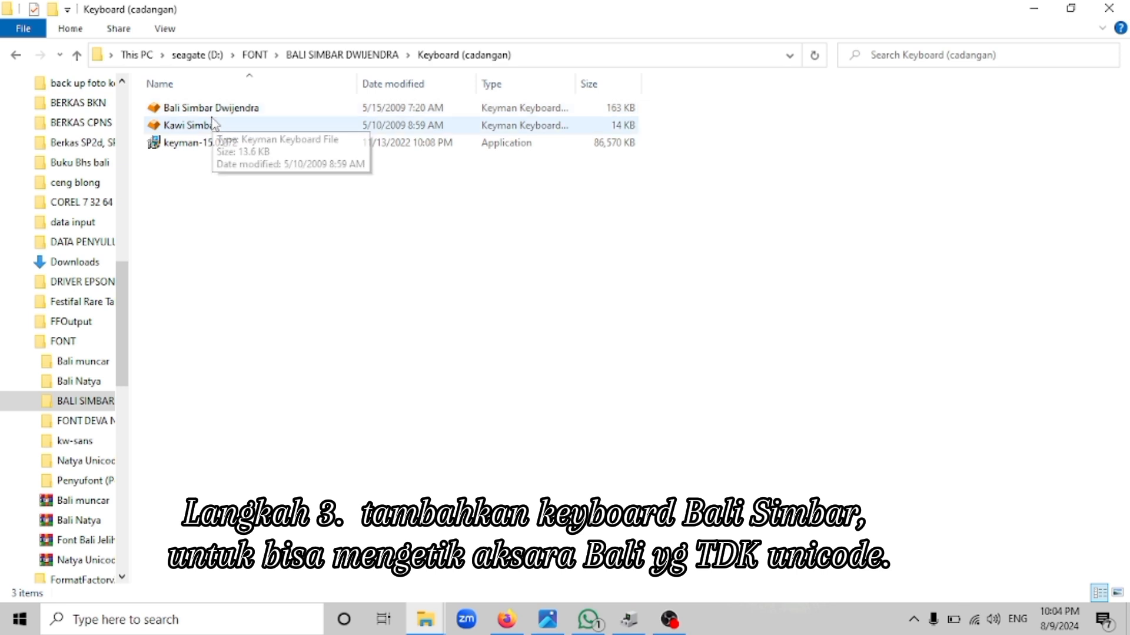
double_click(220, 113)
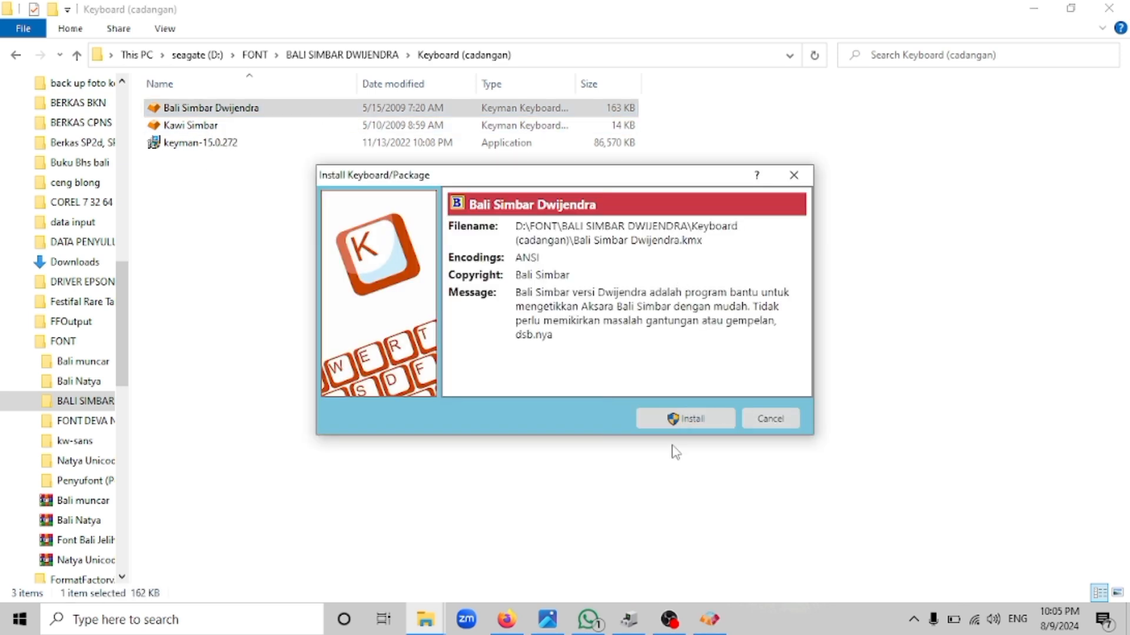
click(676, 419)
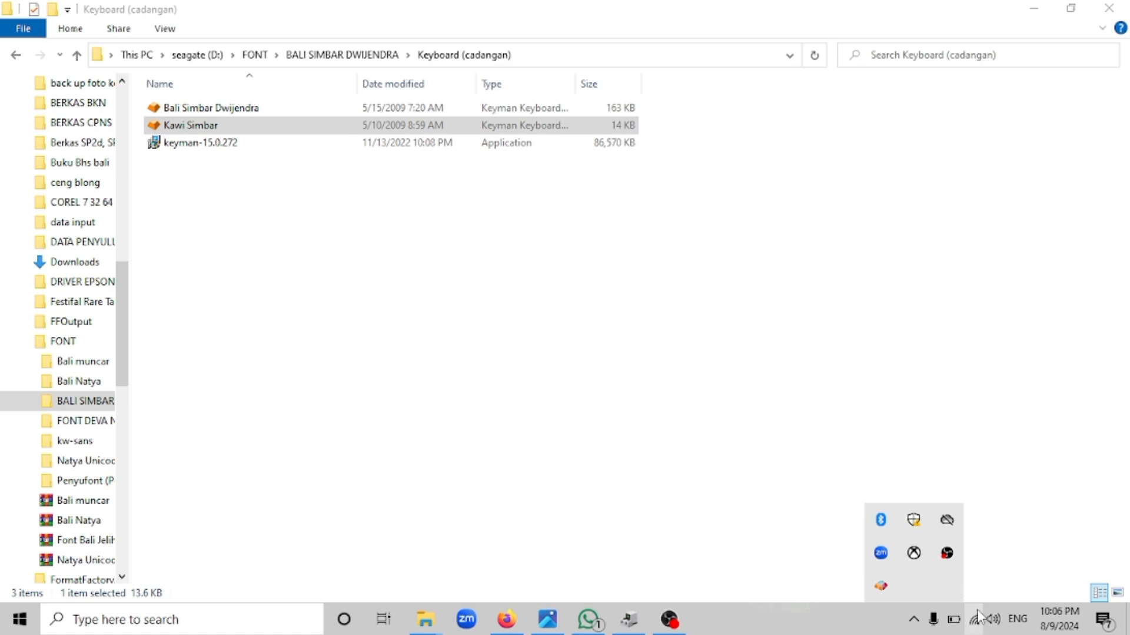
Open the Keyman menu to review the list of installed keyboards.
click(882, 586)
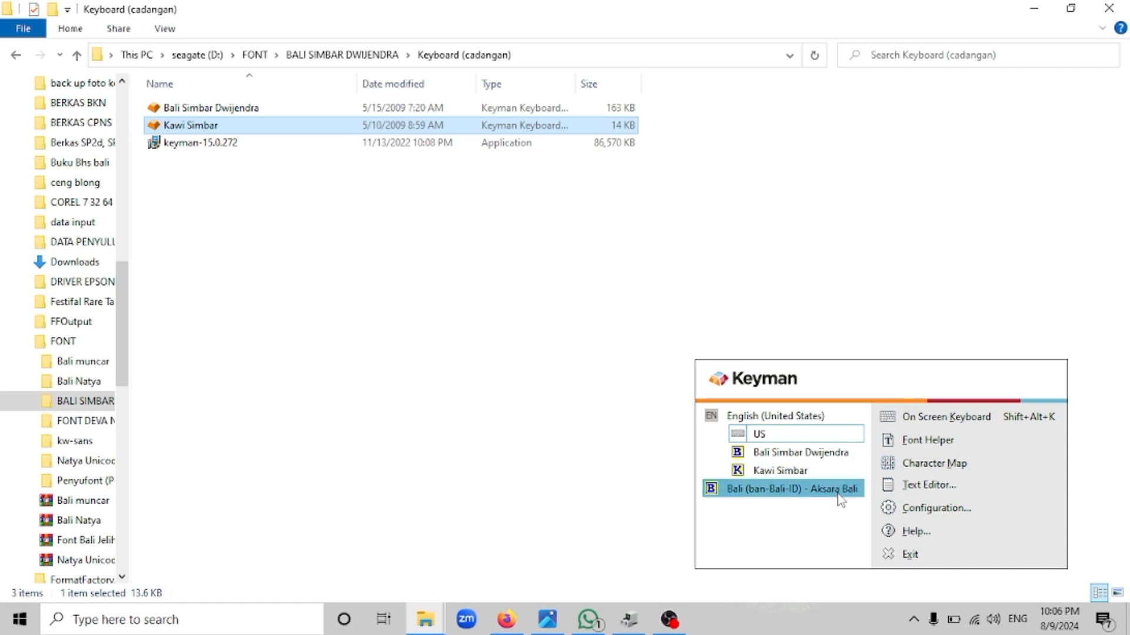
click(890, 309)
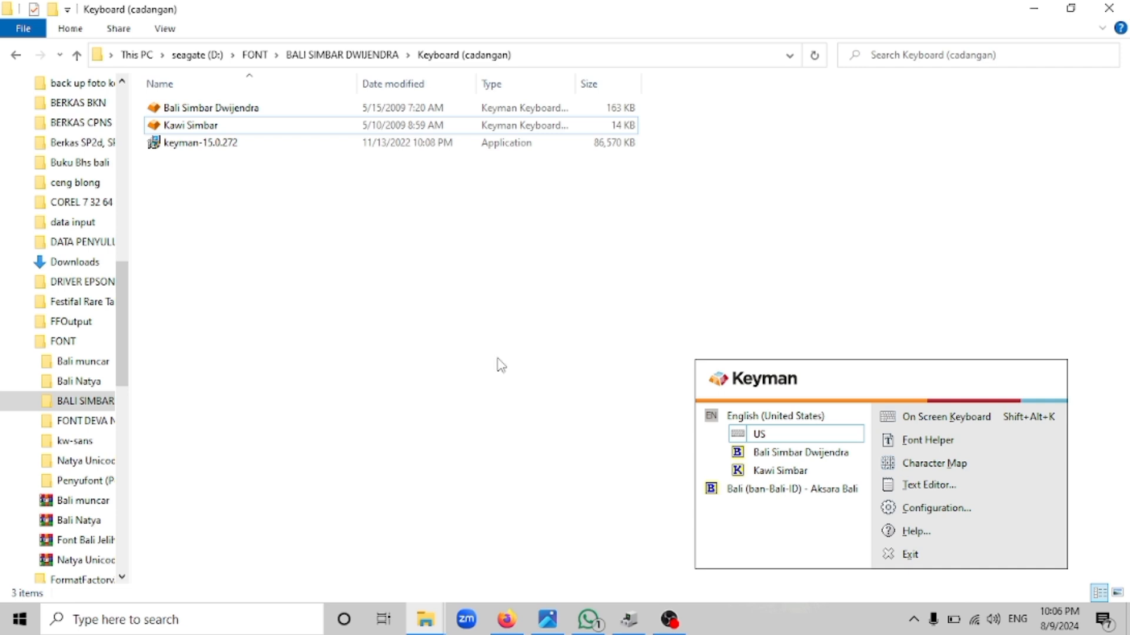
Return to the FONT folder and open the Penyufont (Penyuluh Bahasa Bali Font) folder.
click(16, 57)
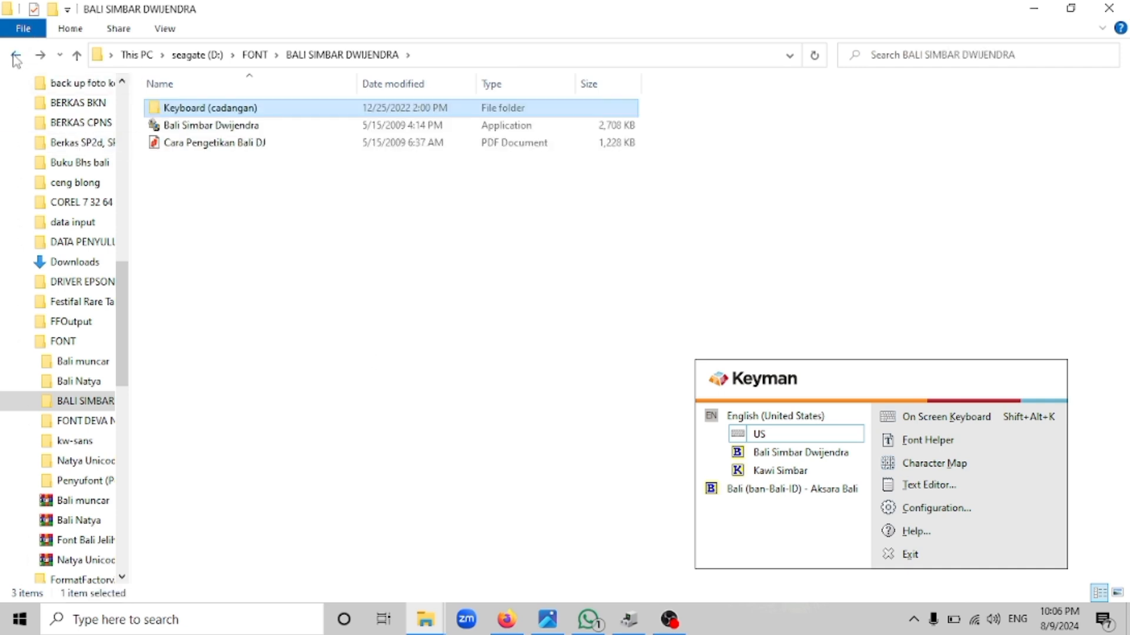
click(16, 57)
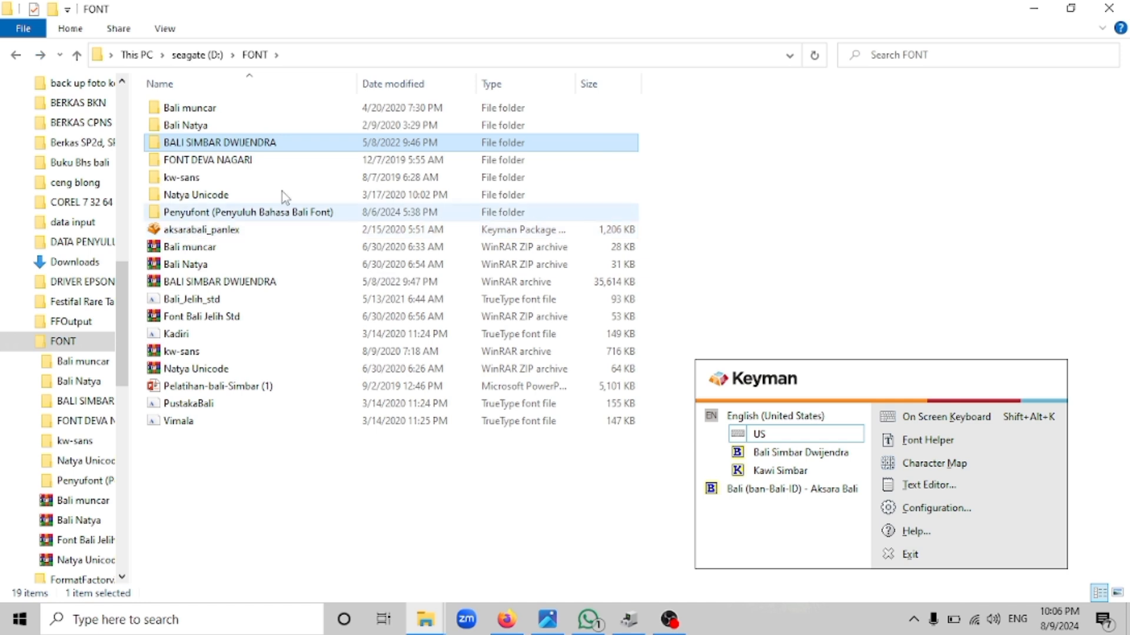
double_click(285, 212)
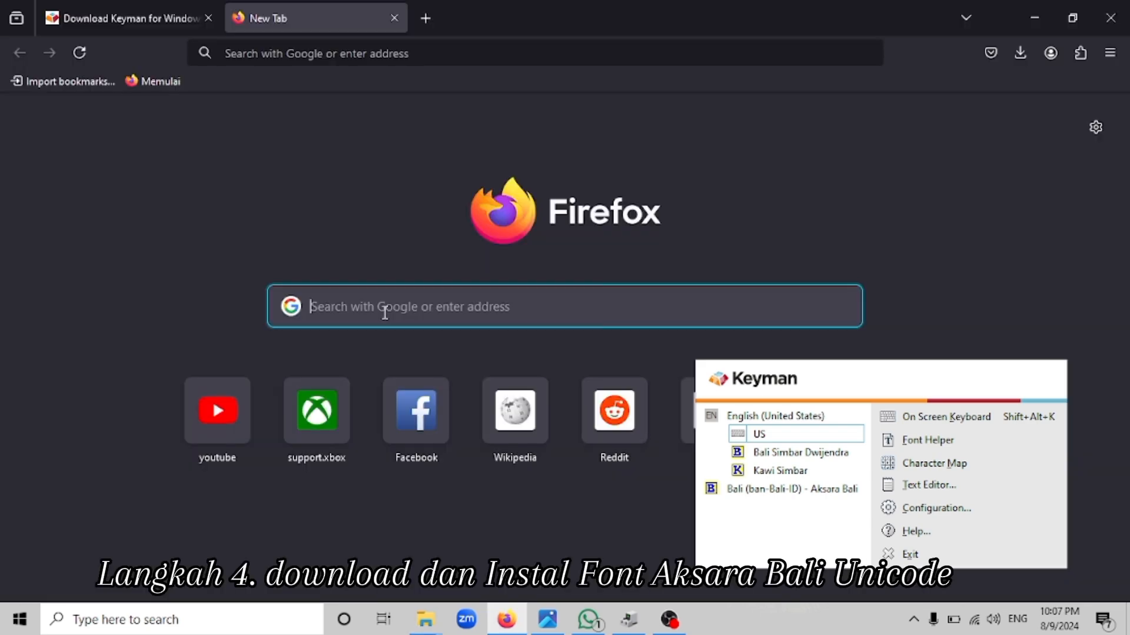
Search the web for "aksara nusantara" and open the Aksara di Nusantara website.
text(ak)
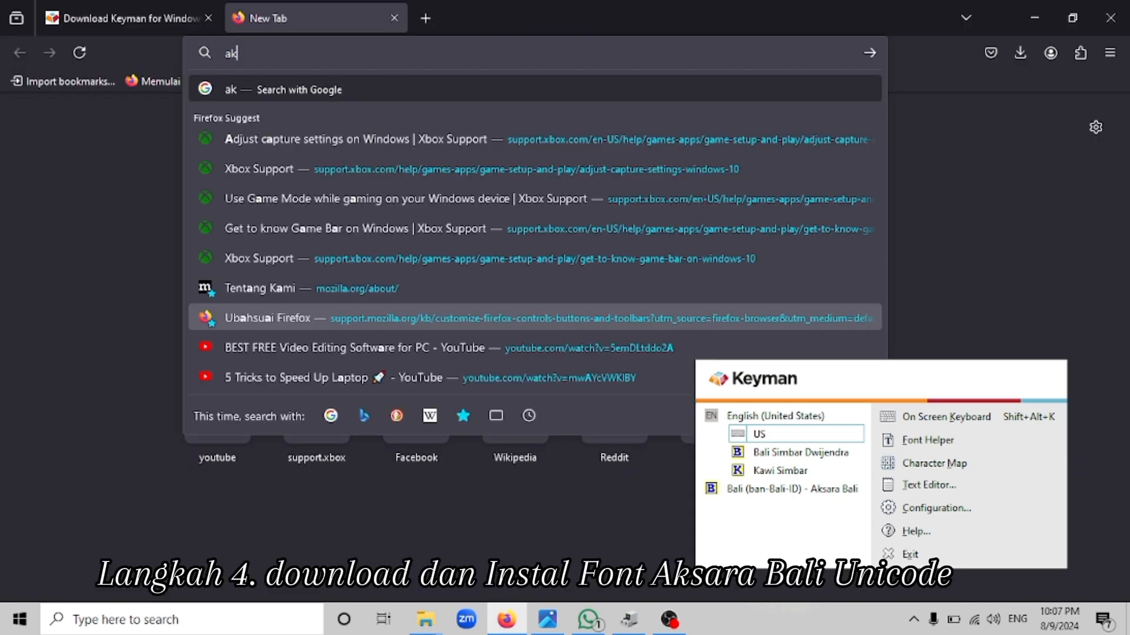
text(sara nusan)
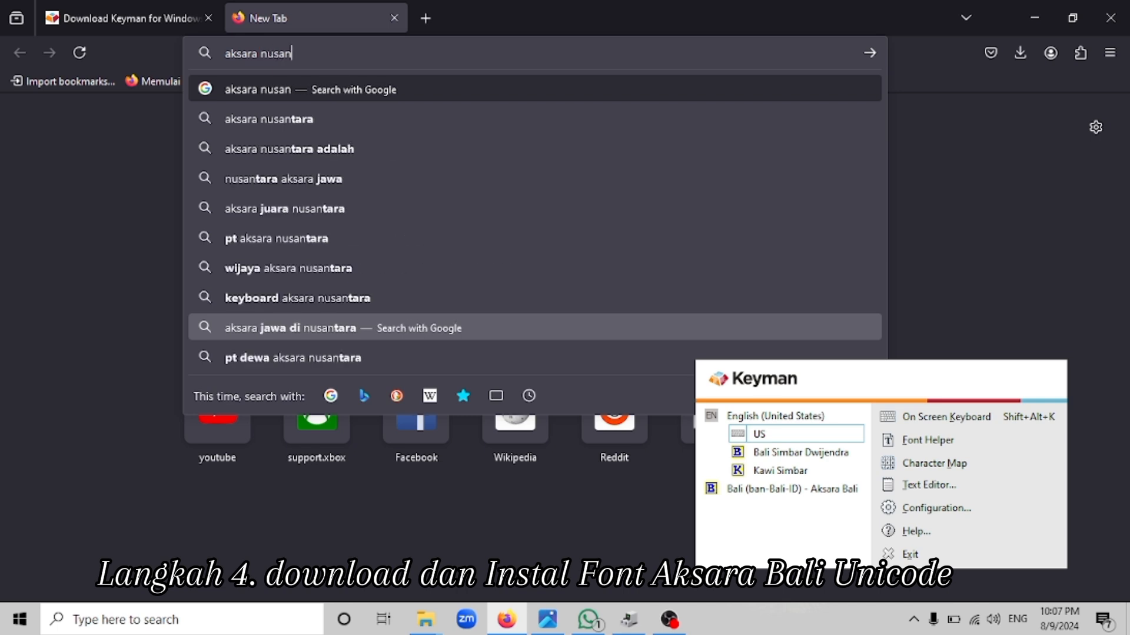
text(tara)
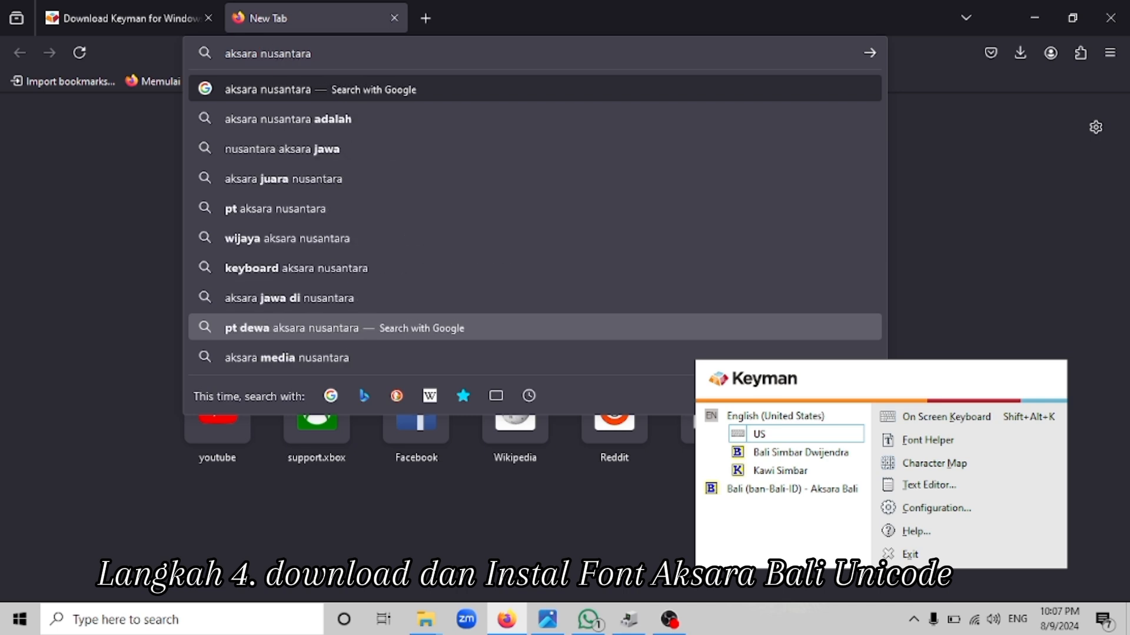
key(Return)
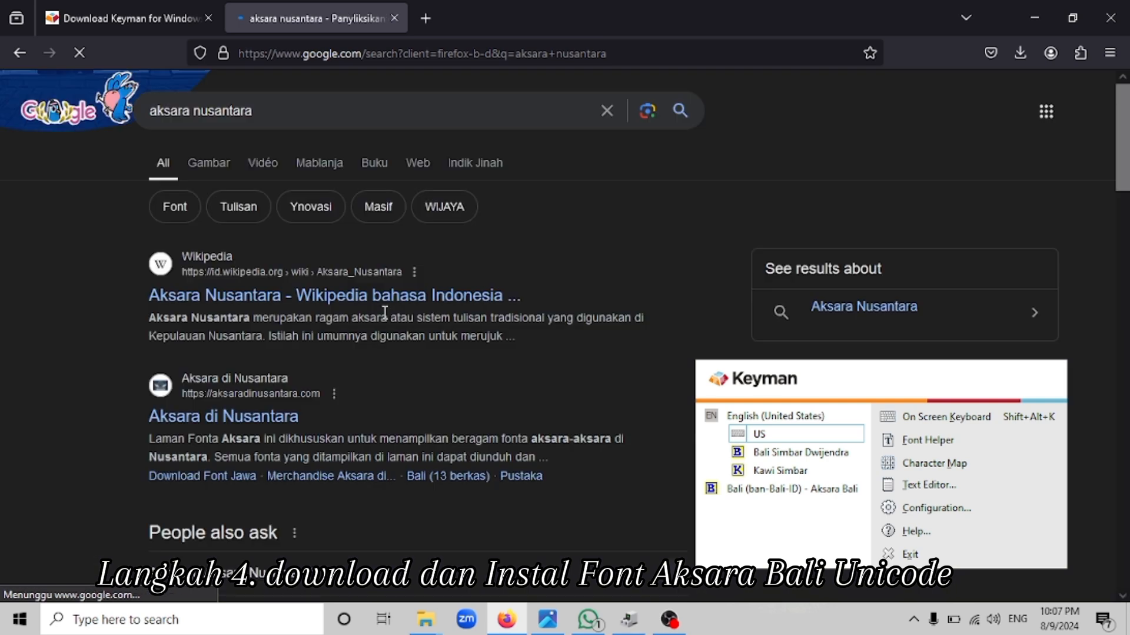
click(268, 382)
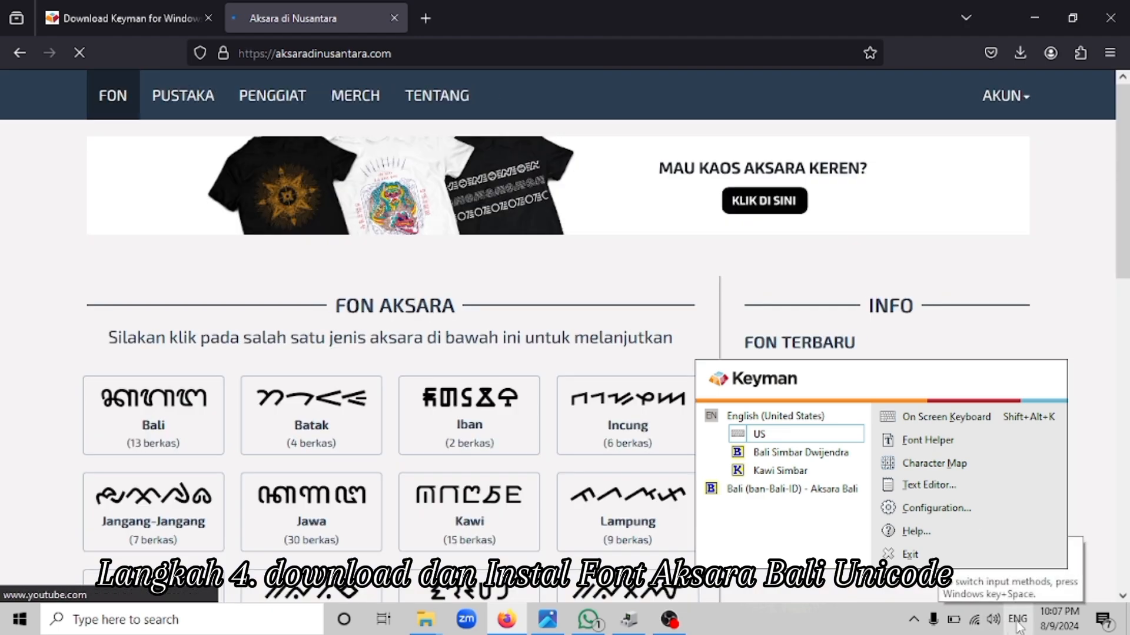
Dismiss the Keyman menu and open the Bali category among the script fonts on the site.
click(270, 469)
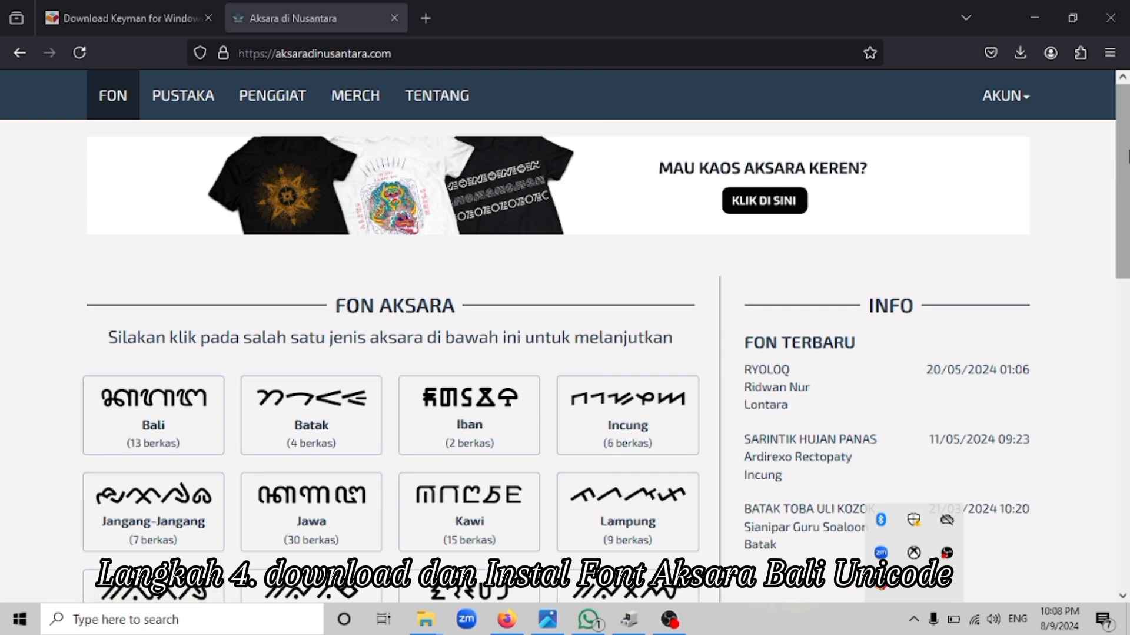
drag(1127, 156, 1126, 215)
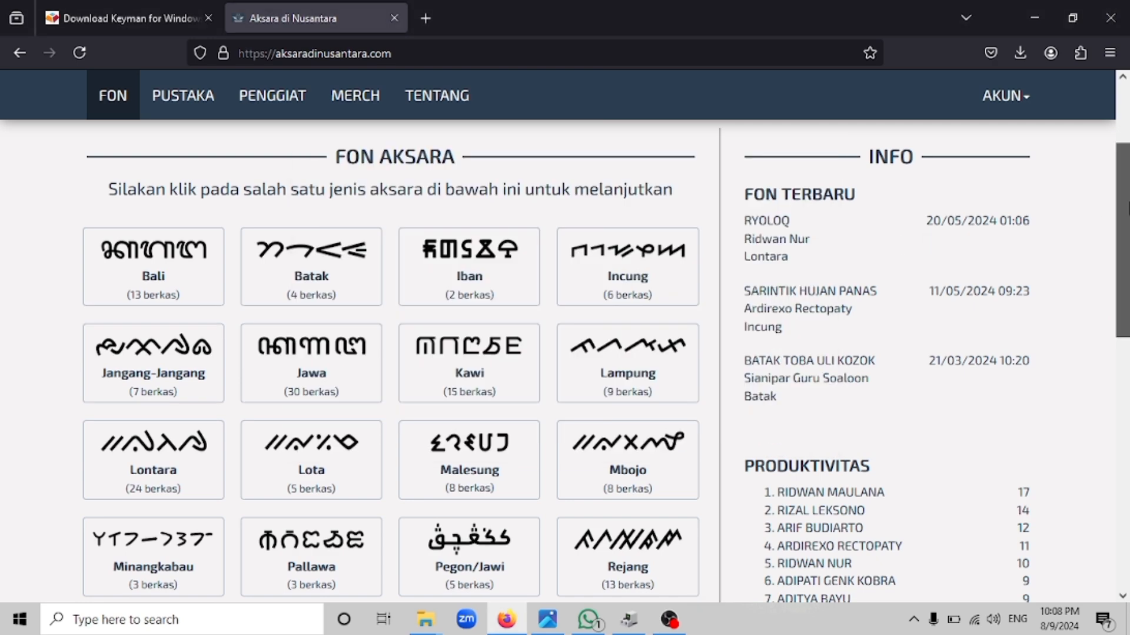
mouse_move(1127, 207)
mouse_down()
mouse_move(1126, 280)
mouse_move(1125, 201)
mouse_up()
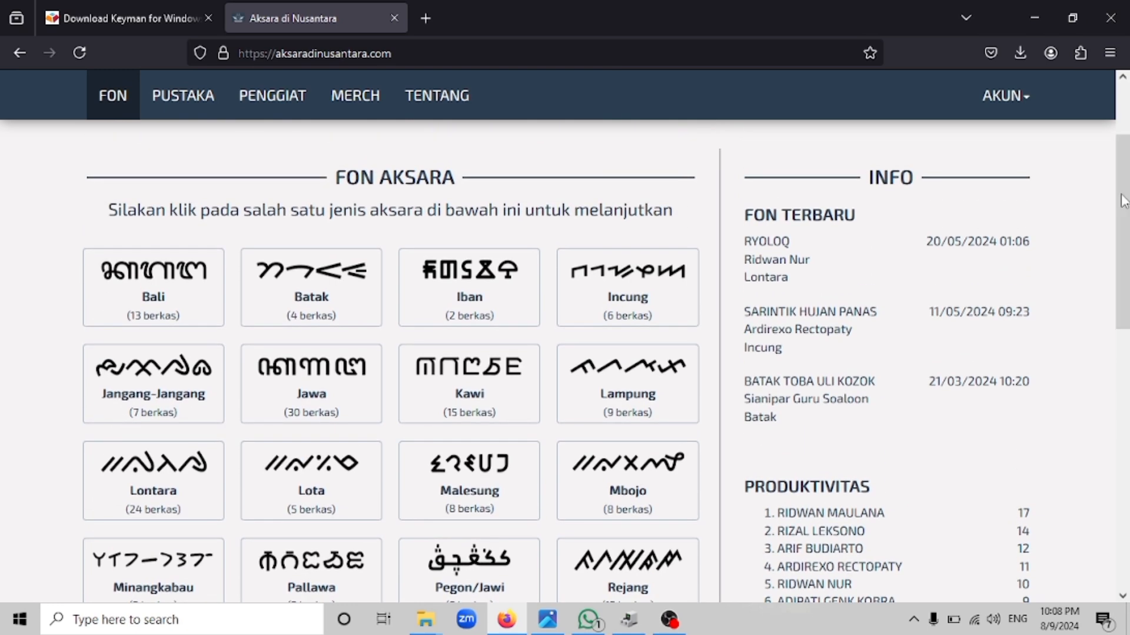
click(197, 305)
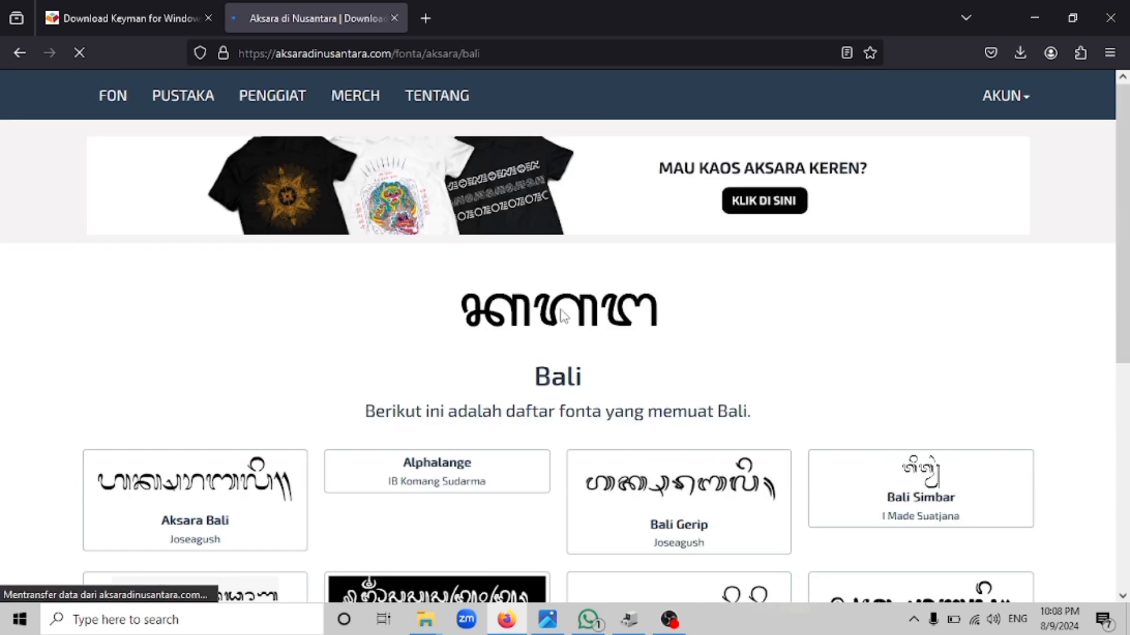
Open the Alphalange font's page in the Bali list and download the font, accepting the licence notice.
drag(1126, 176, 1127, 298)
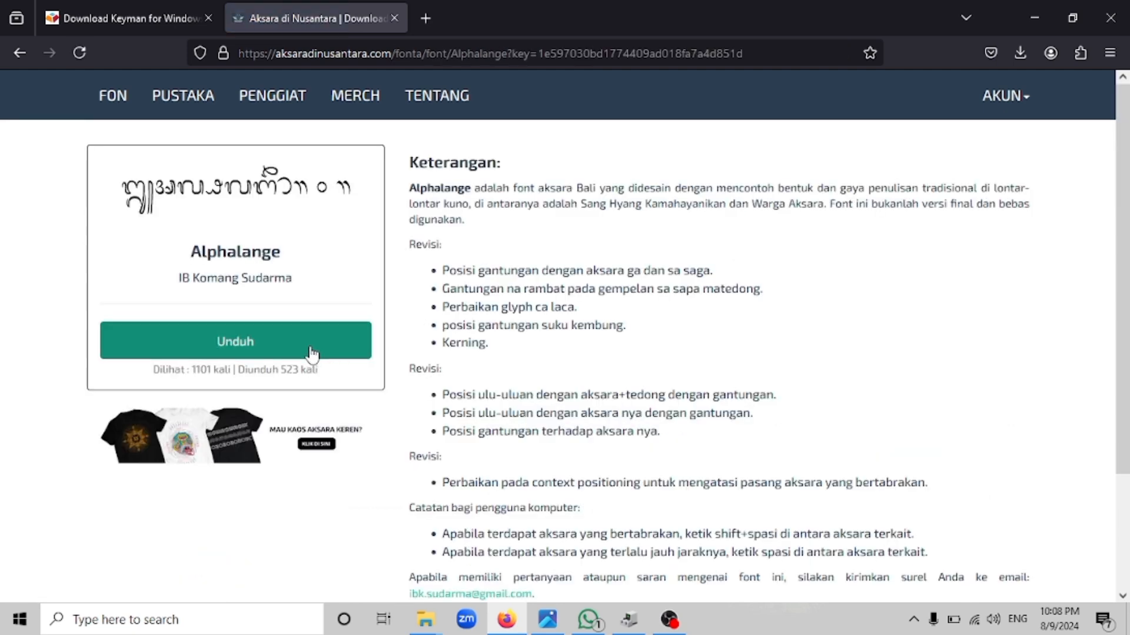
click(307, 352)
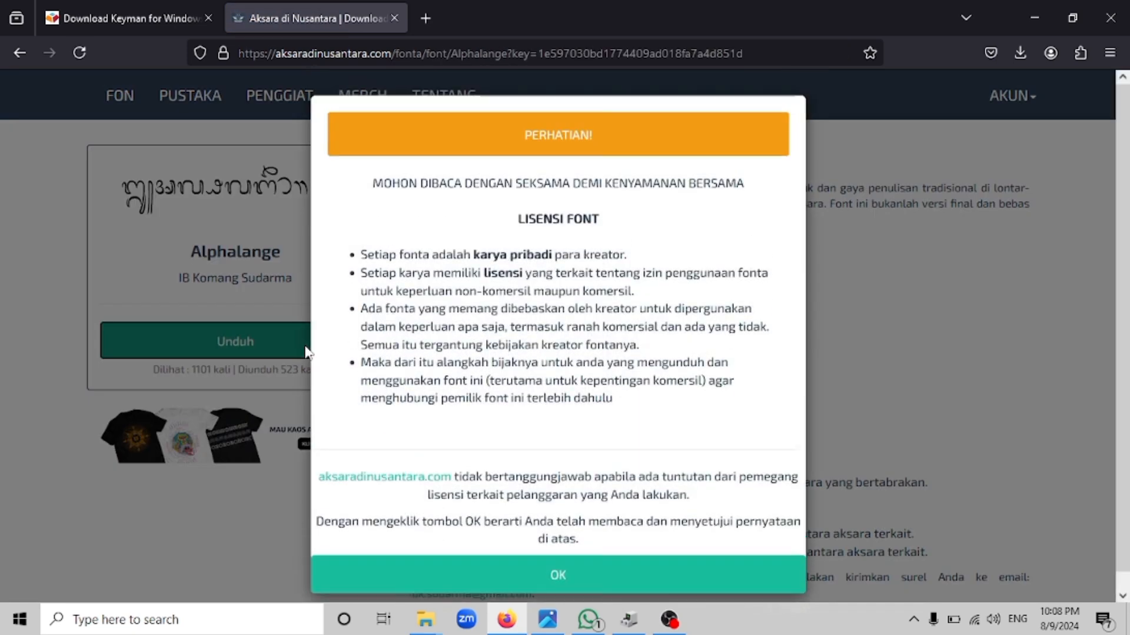
click(548, 577)
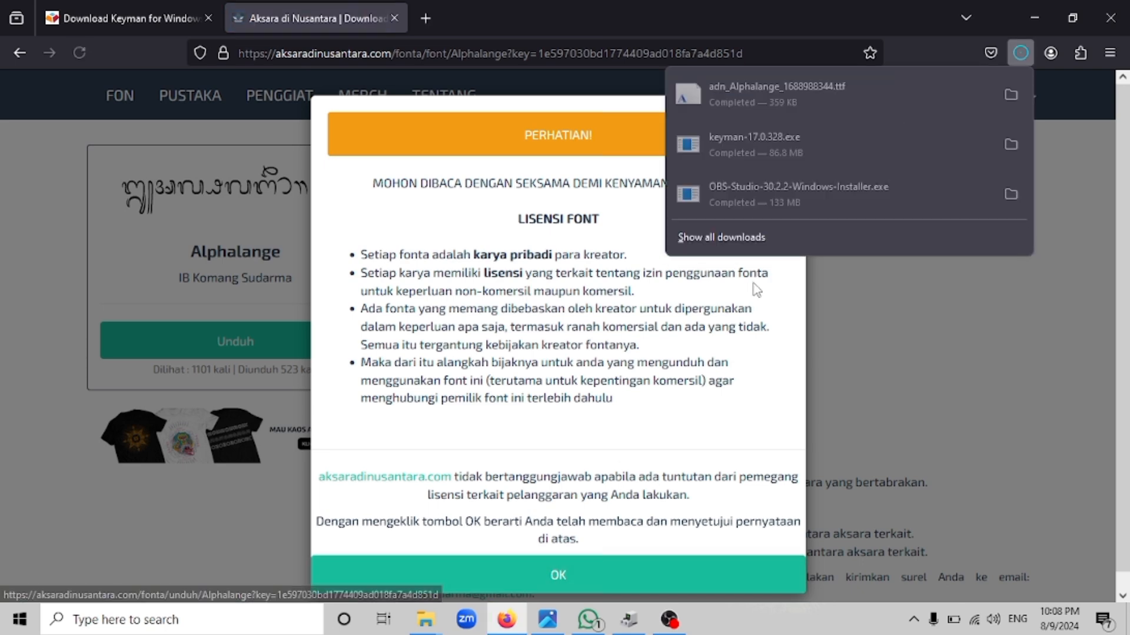
click(939, 279)
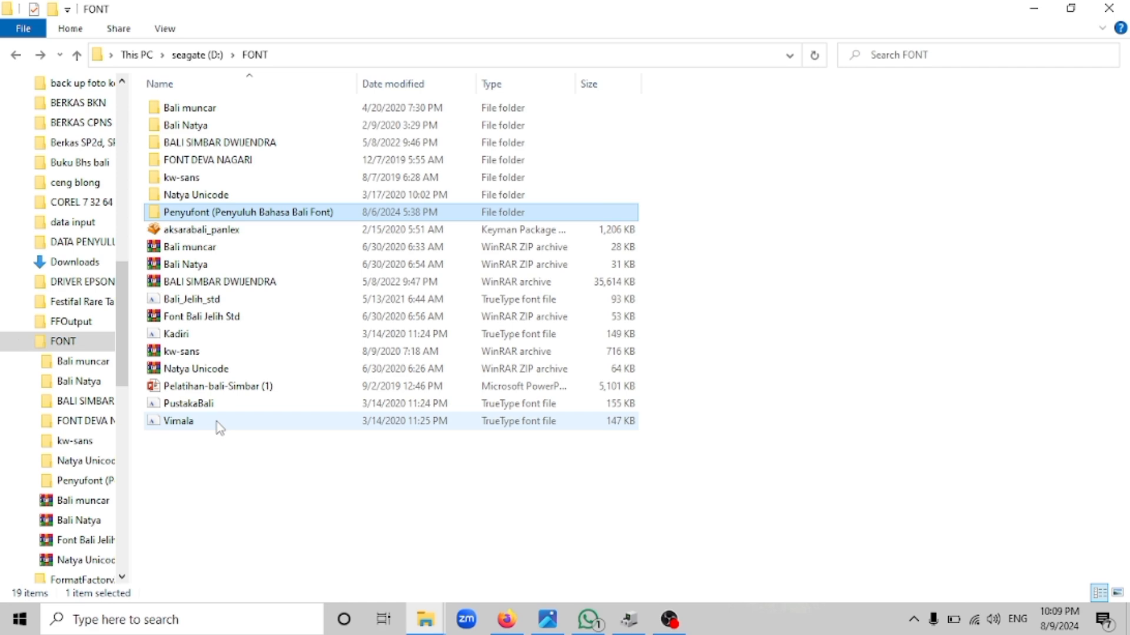
In File Explorer, open the Vimala font file in the FONT folder and install it.
double_click(219, 427)
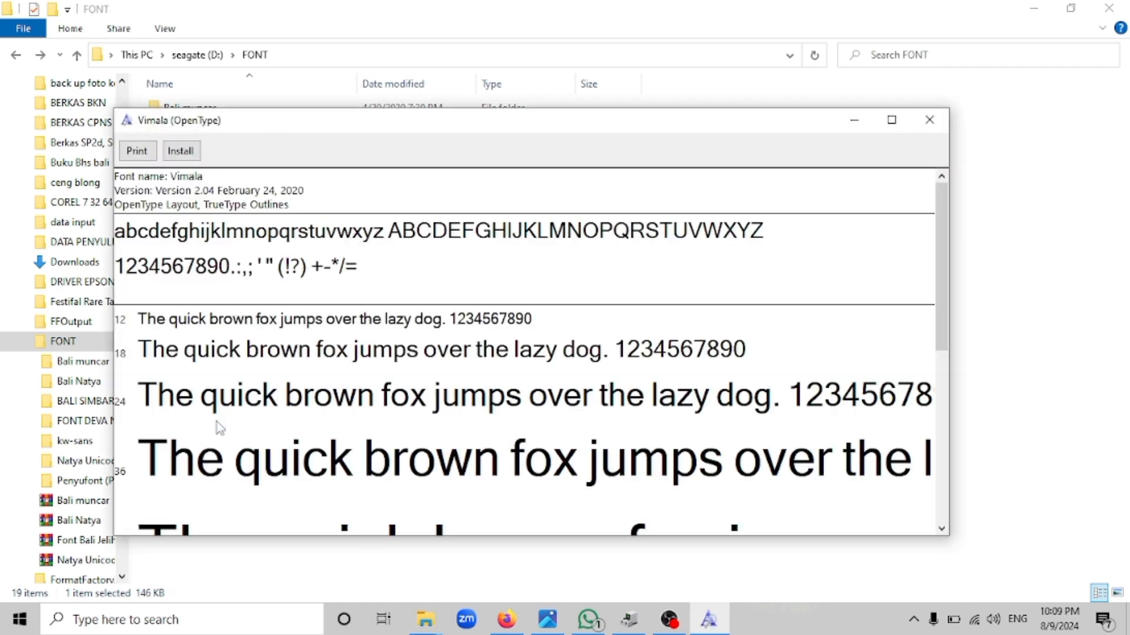
click(180, 151)
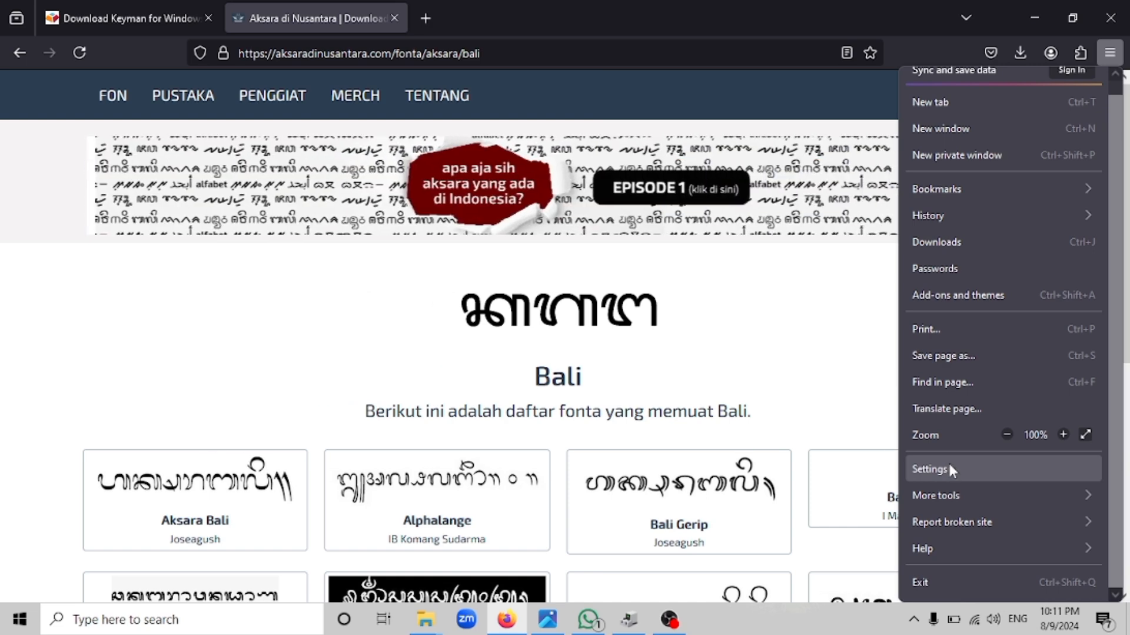
Open the Firefox settings and look through the default font choices for a Unicode Balinese font.
click(949, 465)
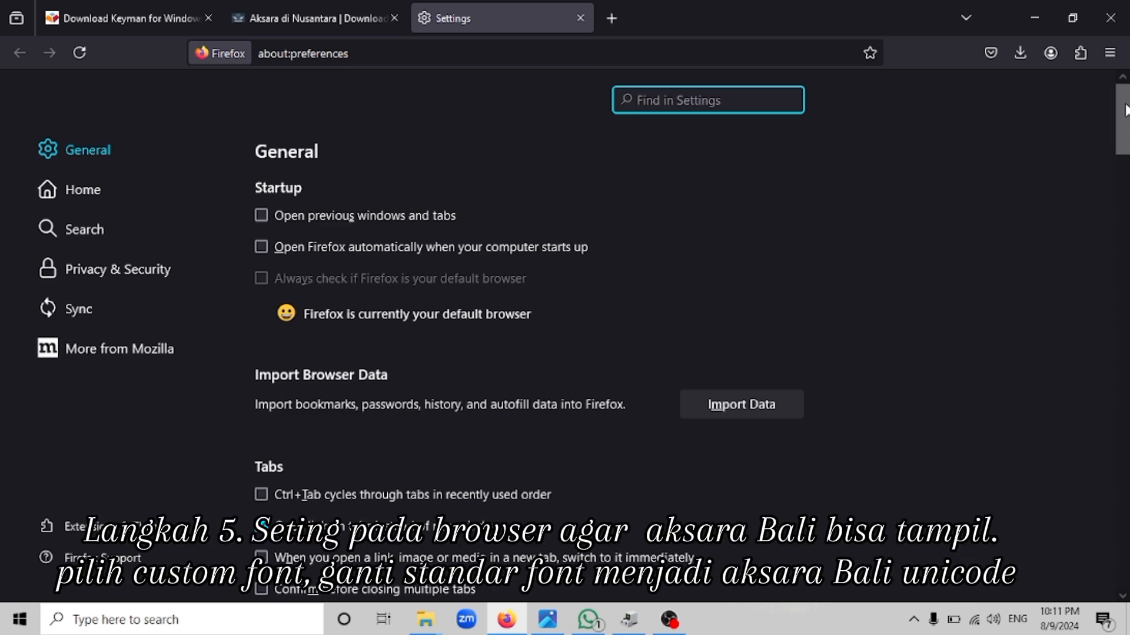
drag(1124, 109, 1125, 208)
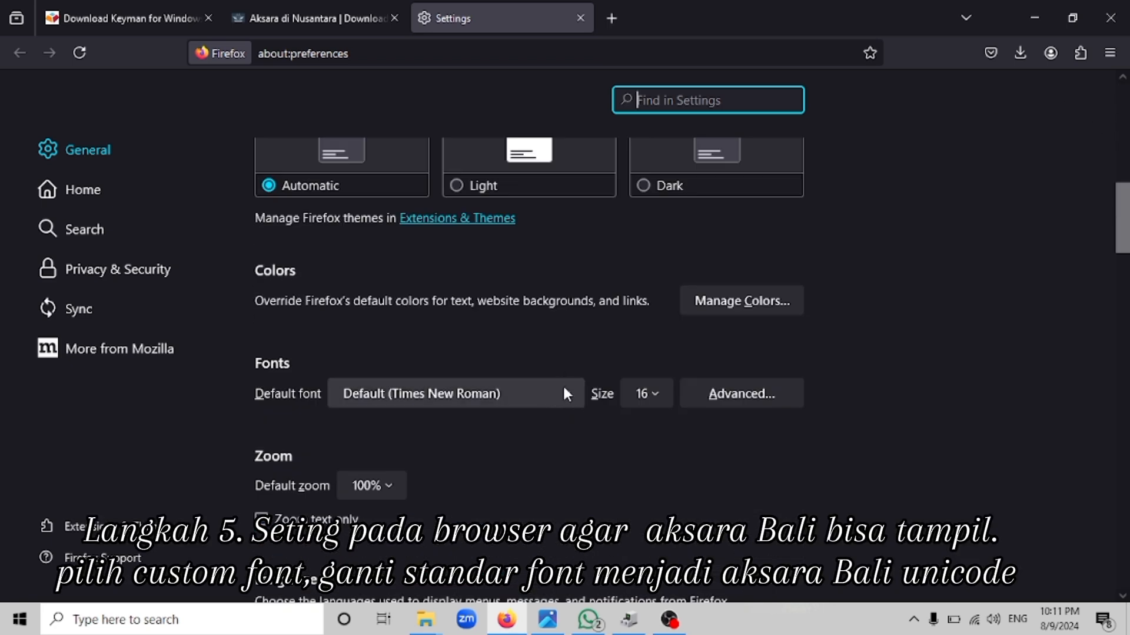
click(566, 393)
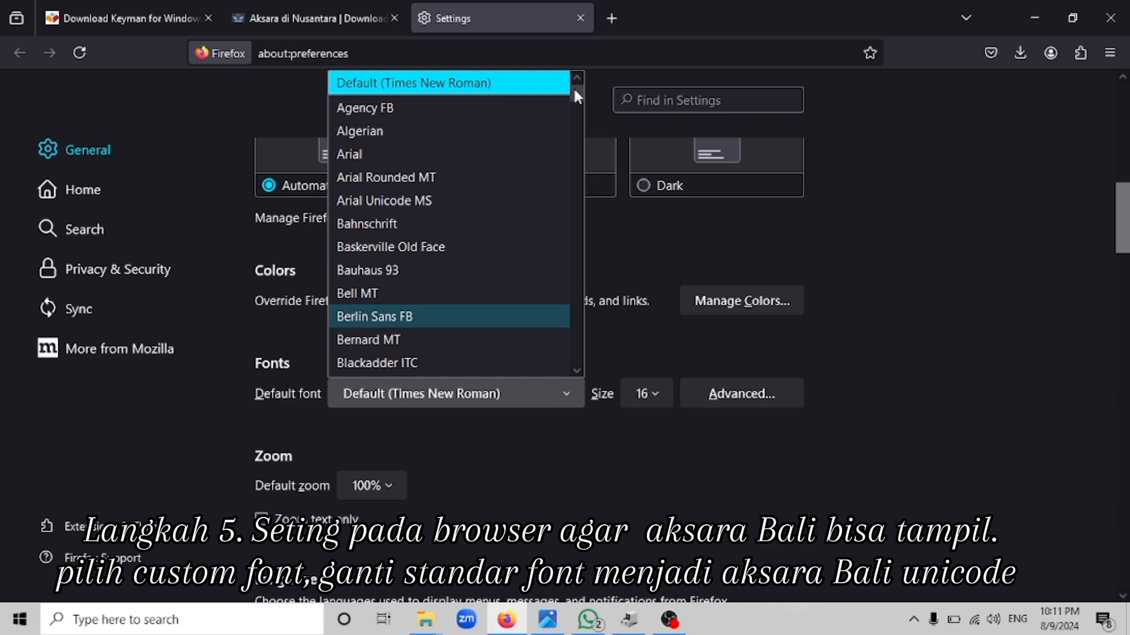
mouse_move(574, 87)
mouse_down()
mouse_move(551, 319)
mouse_move(566, 385)
mouse_move(557, 81)
mouse_up()
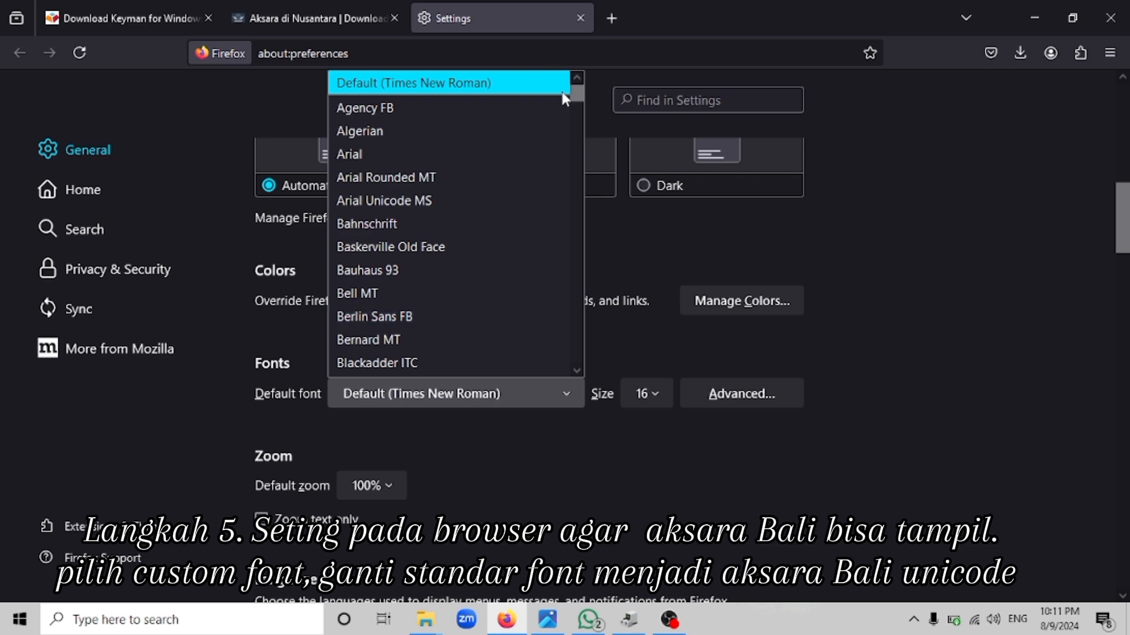
drag(575, 93, 565, 457)
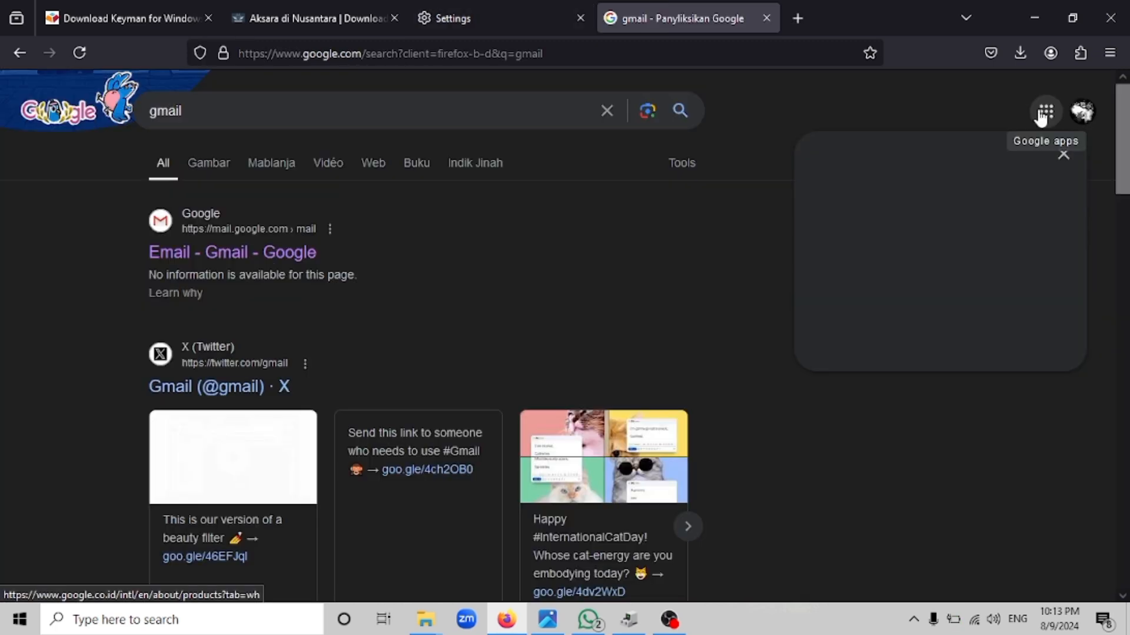
Open Google Docs from the Google apps and create a blank document.
click(1045, 111)
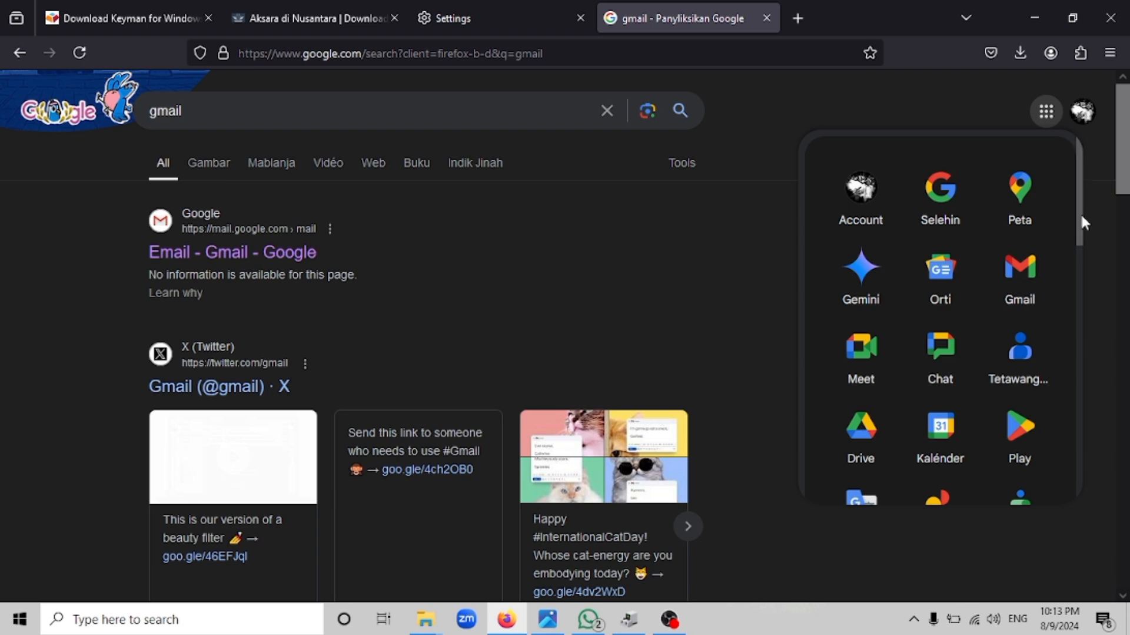
drag(1082, 218, 1074, 360)
click(946, 334)
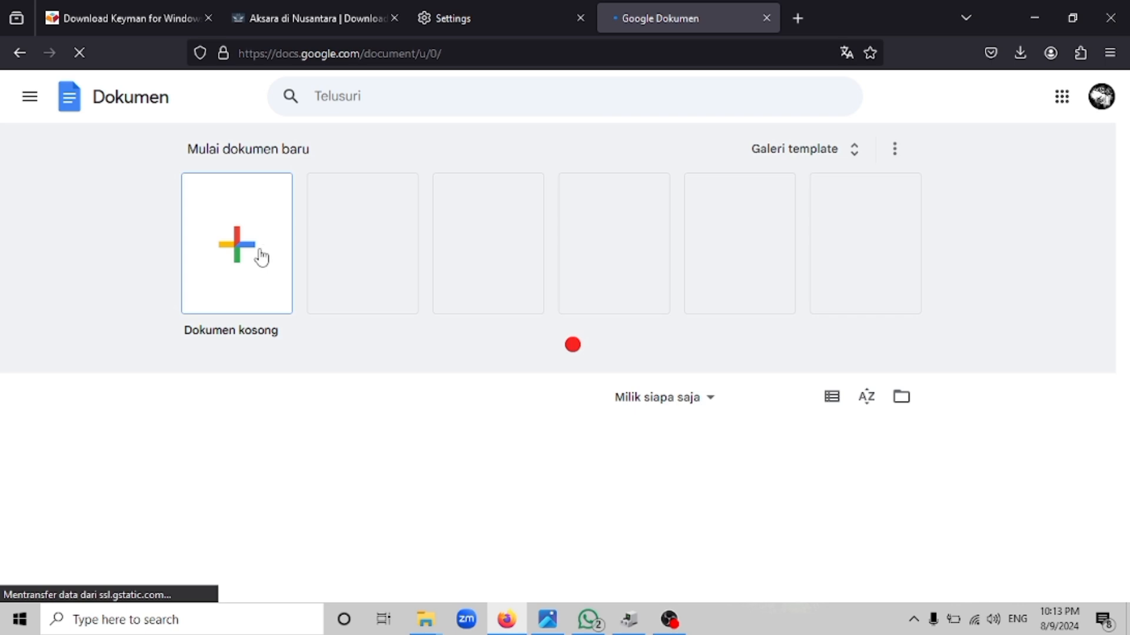
click(261, 257)
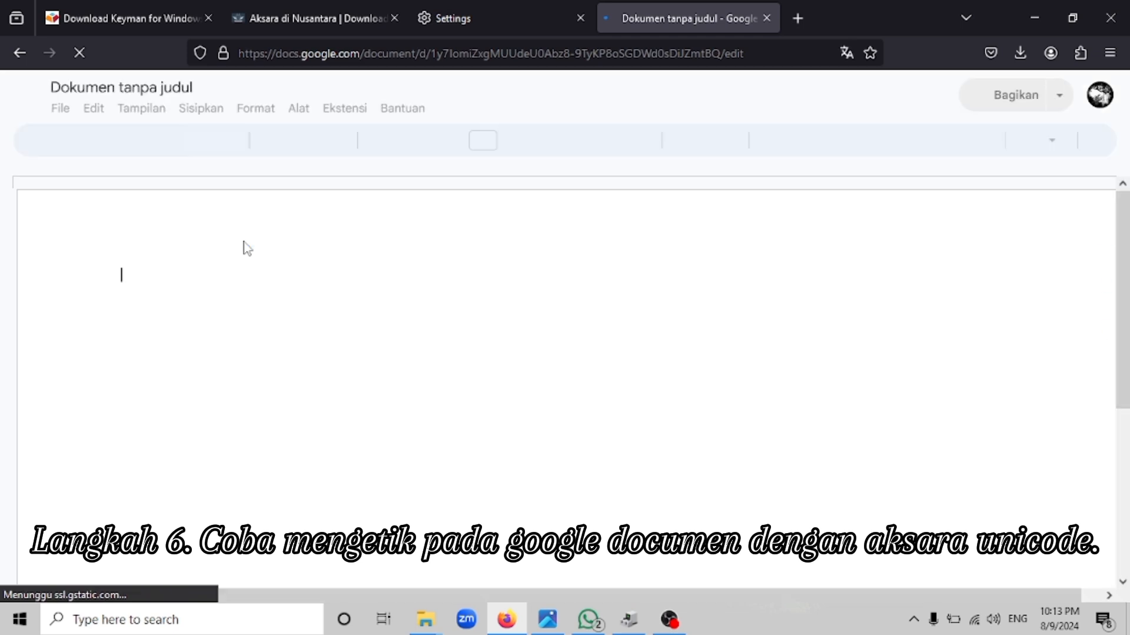
Write "belajar mengetik aksara bali" as the first line of the document and start a new line below it.
text(b)
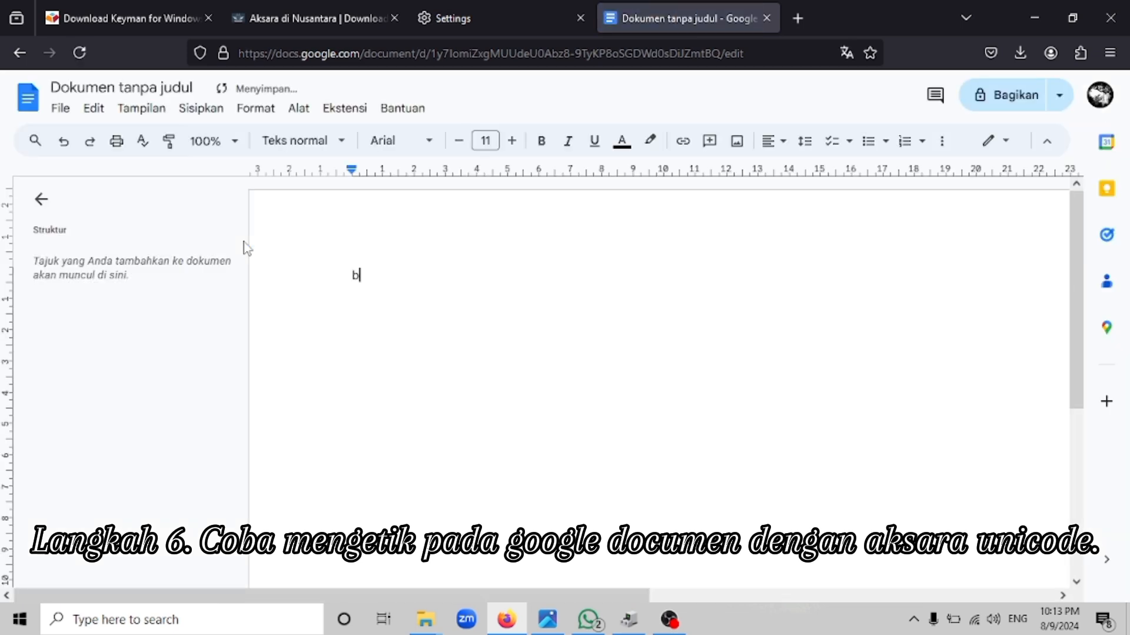
text(al)
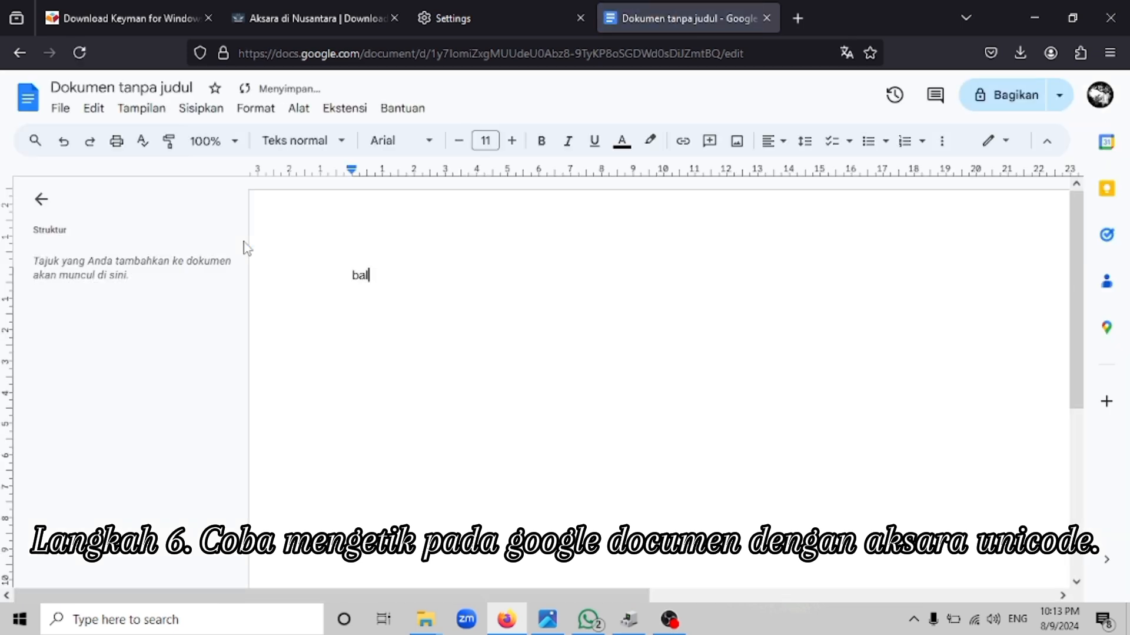
text(lajar menget)
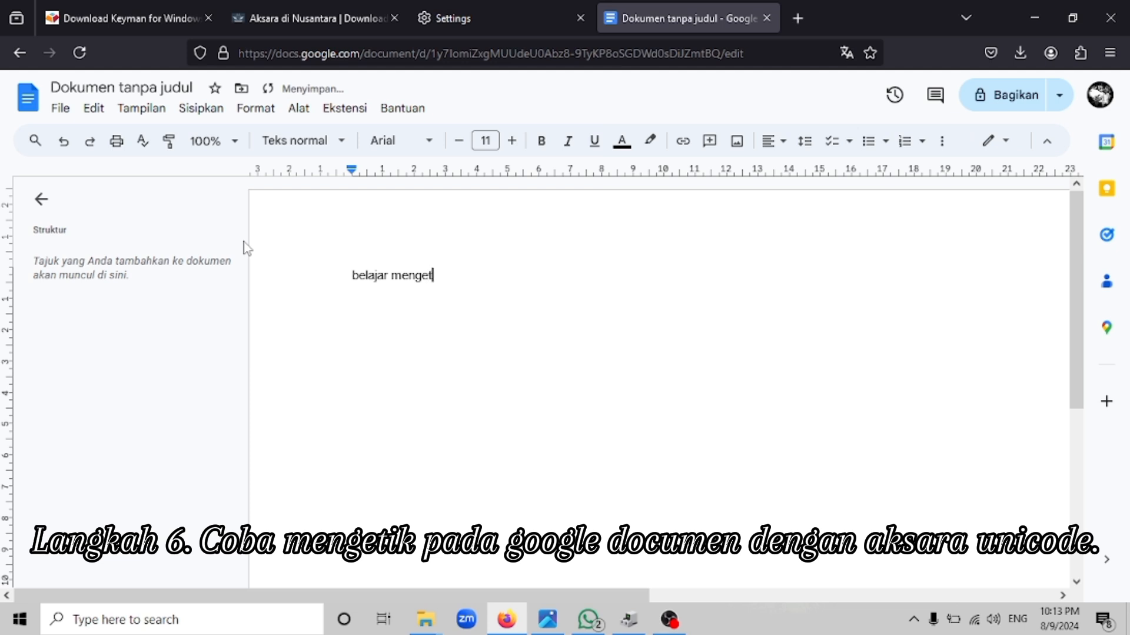
text(ik aksara bali)
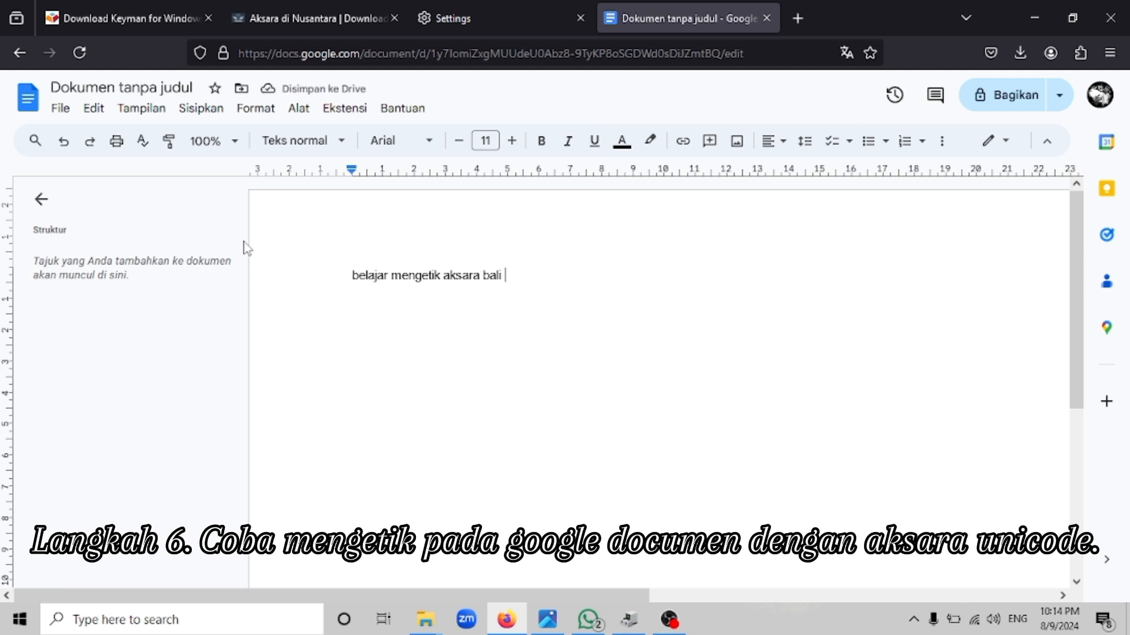
key(Return)
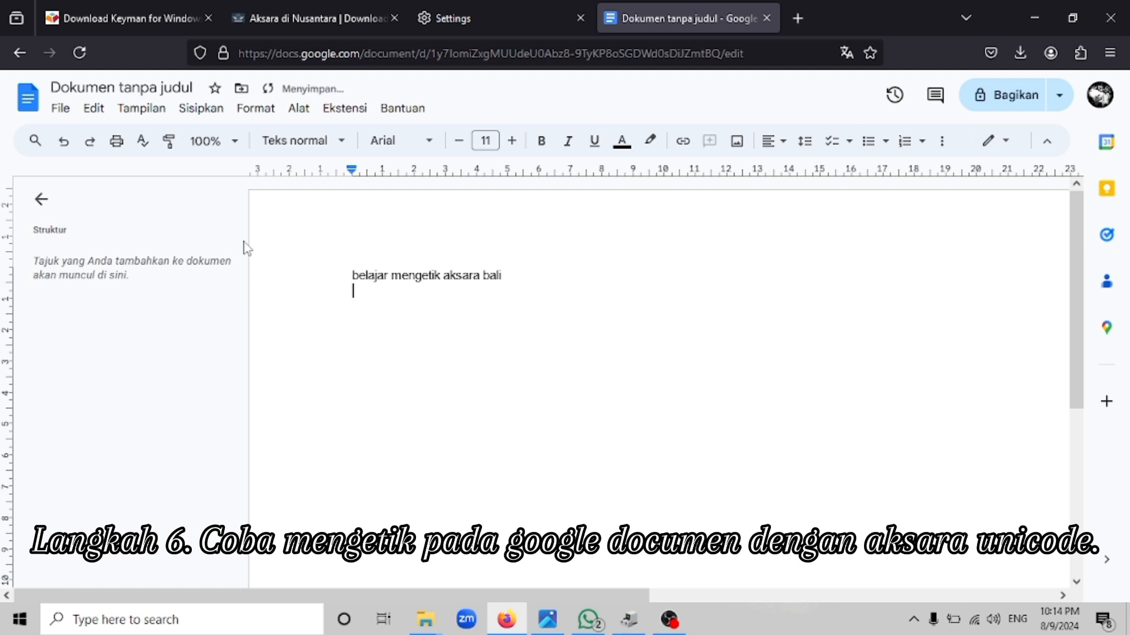
Increase the font size of the line "belajar mengetik aksara bali" to 23.
click(504, 278)
drag(505, 277, 344, 275)
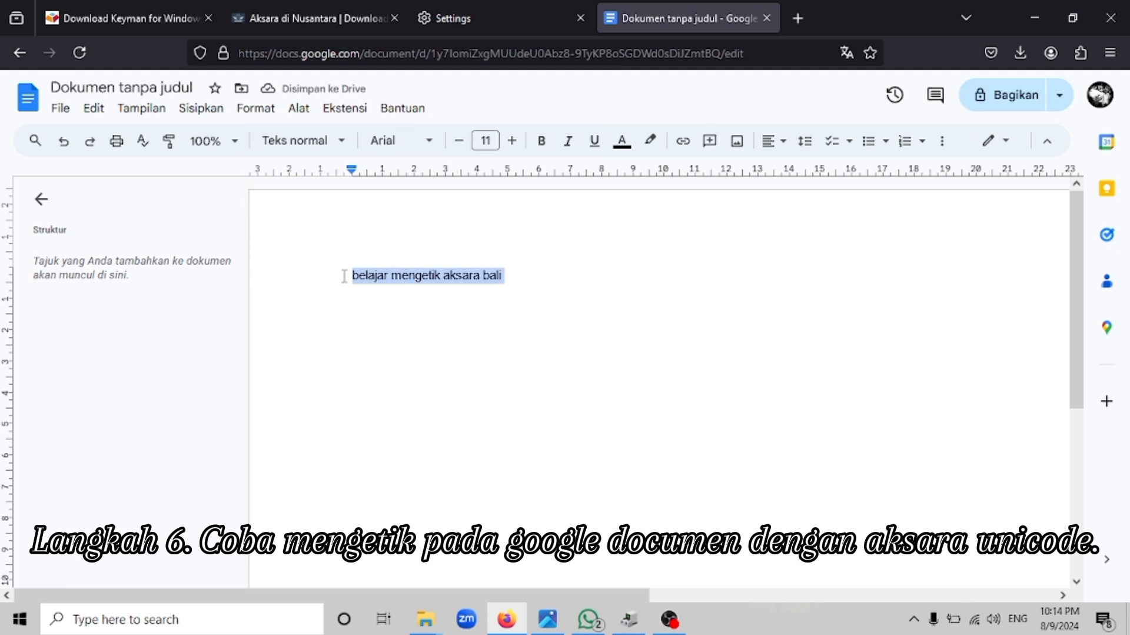
click(512, 140)
click(512, 141)
click(513, 140)
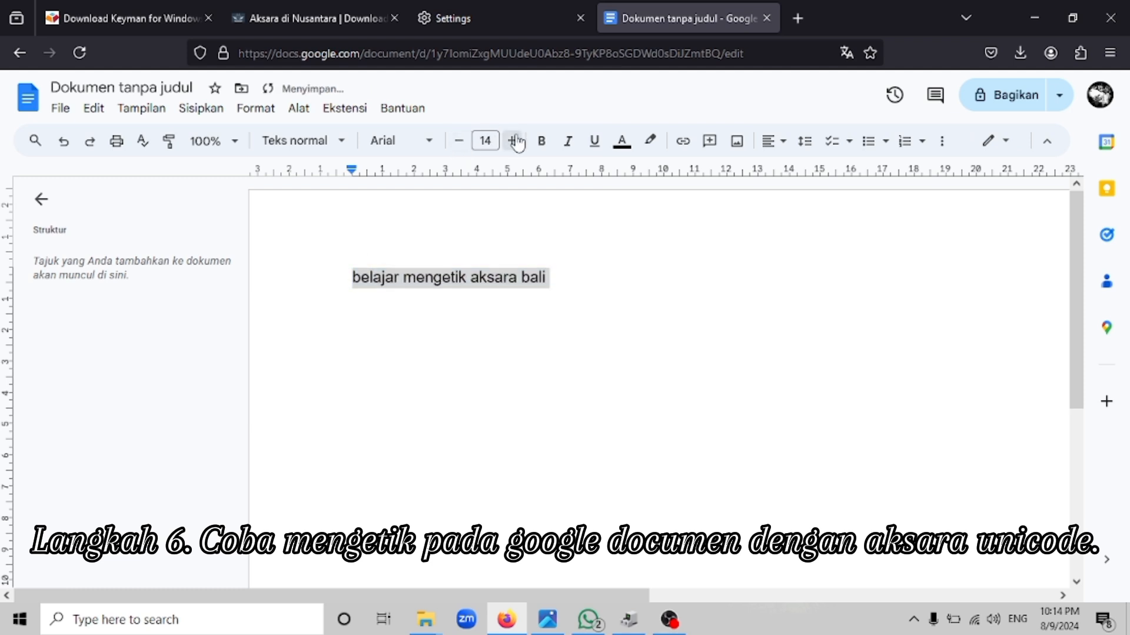
click(513, 140)
click(513, 141)
click(514, 140)
click(513, 141)
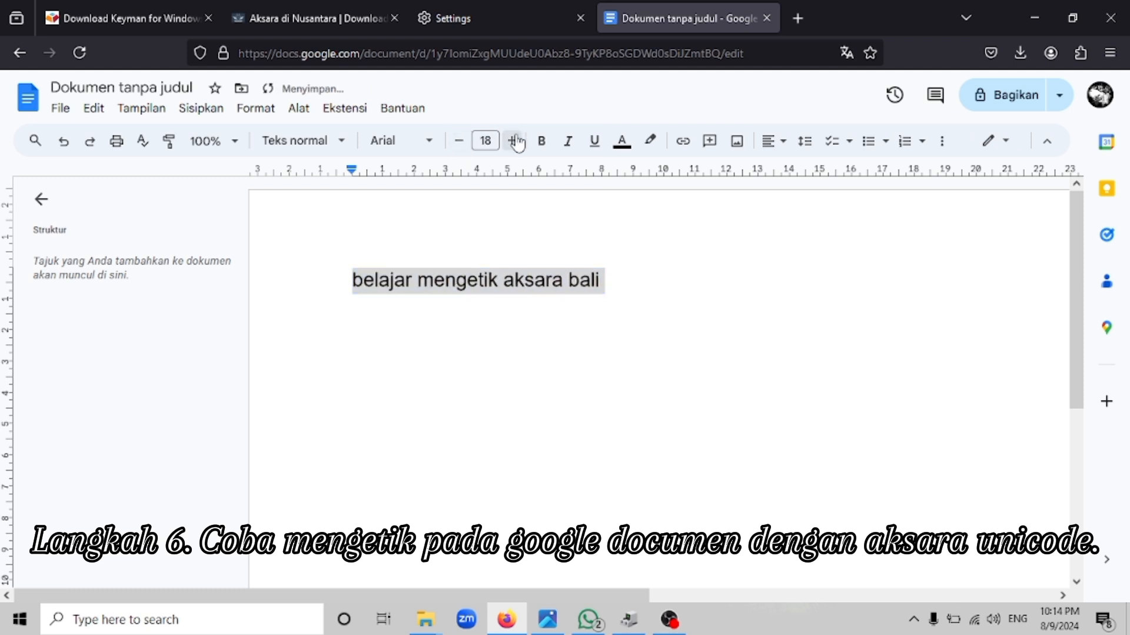
click(513, 140)
click(513, 141)
click(514, 141)
click(513, 140)
click(513, 141)
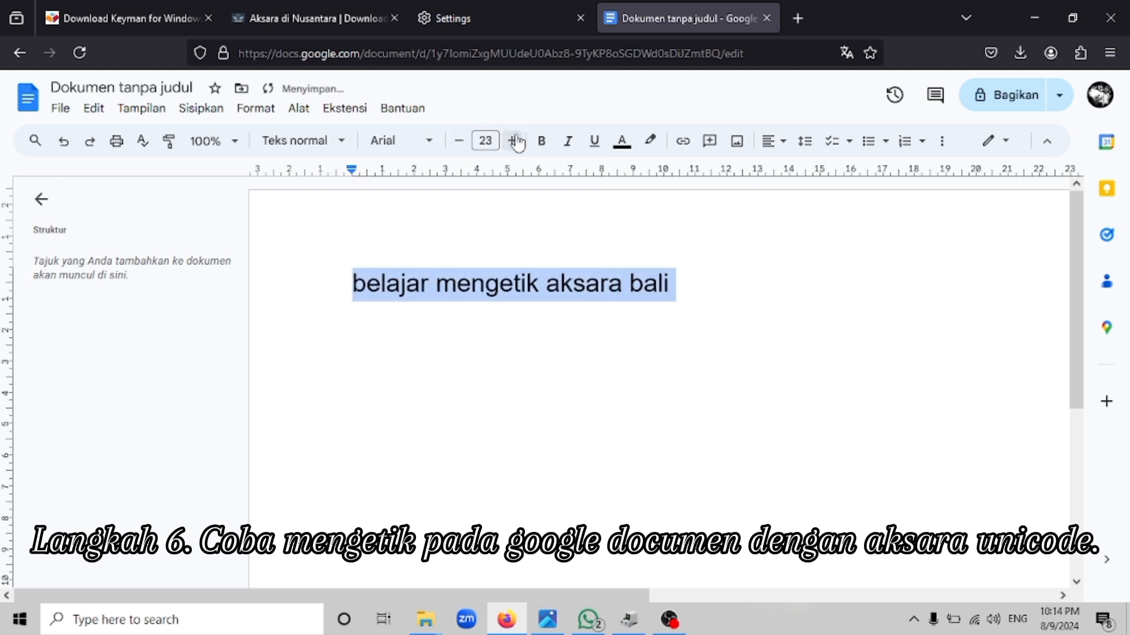
Change the font of the enlarged line to Lobster and deselect the text.
click(438, 152)
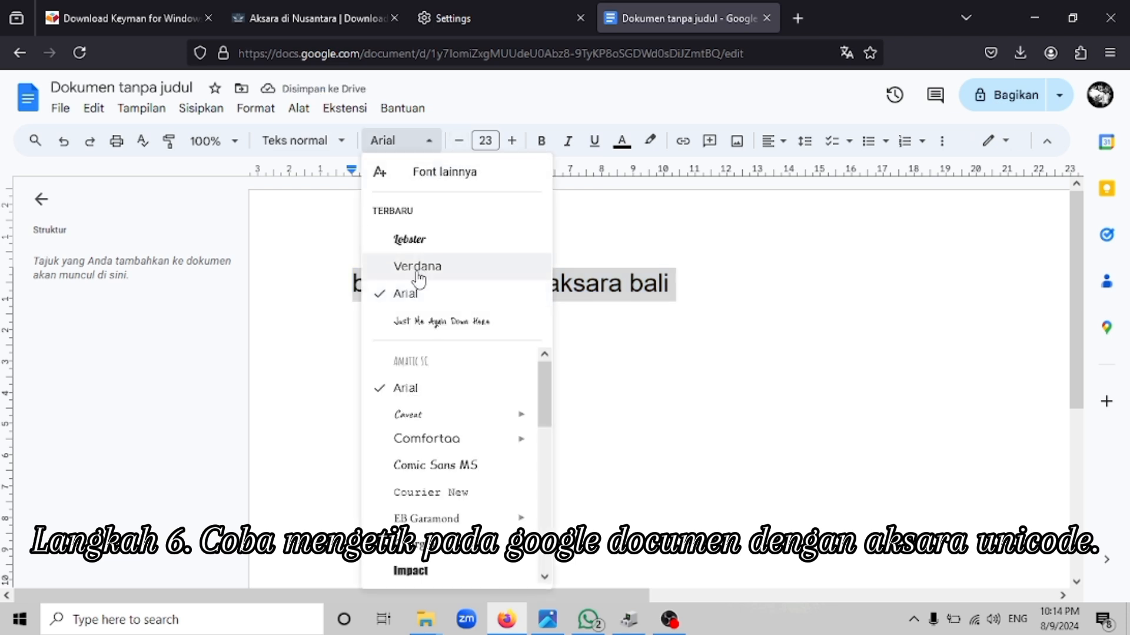
click(421, 241)
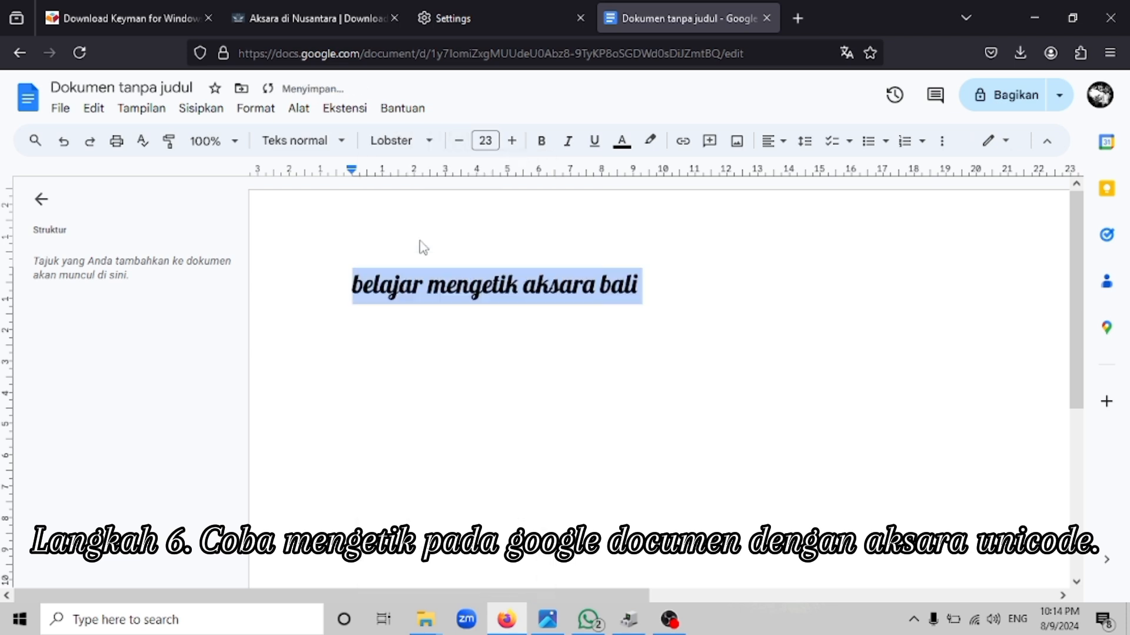
click(652, 291)
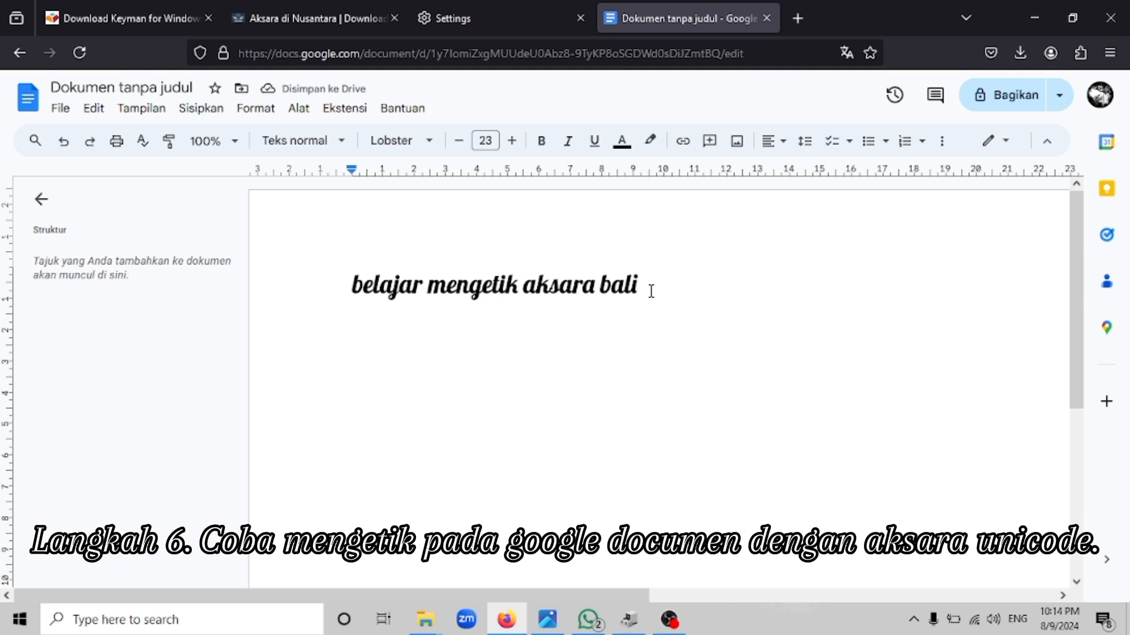
Start a new line below the Lobster heading and switch the input keyboard to Bali (ban-Bali-ID) Aksara Bali.
key(Return)
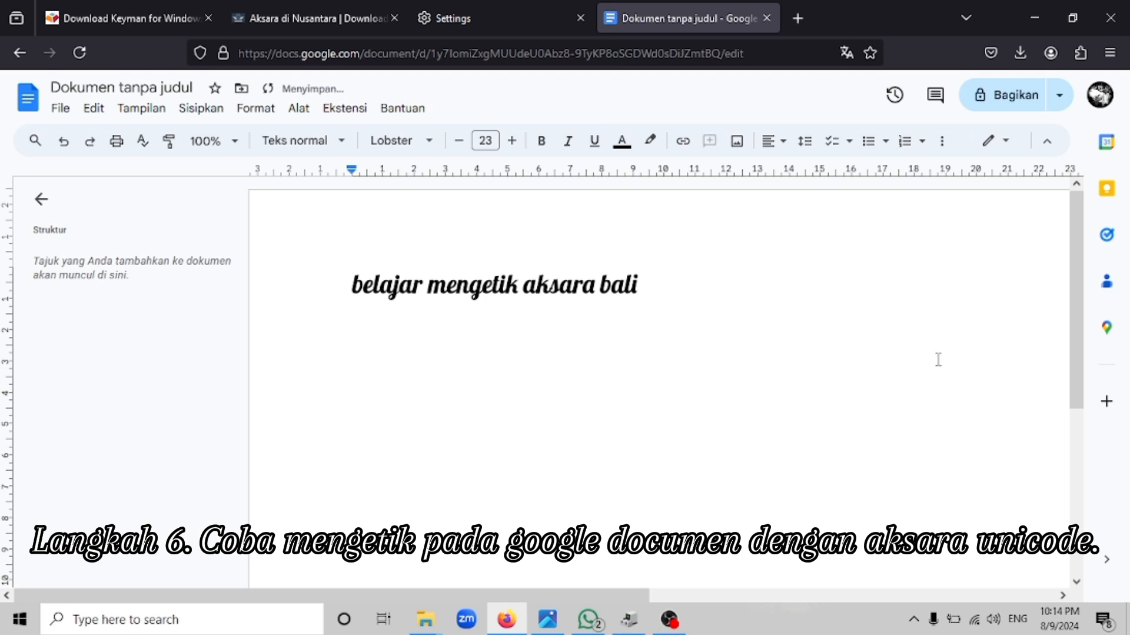
click(1018, 619)
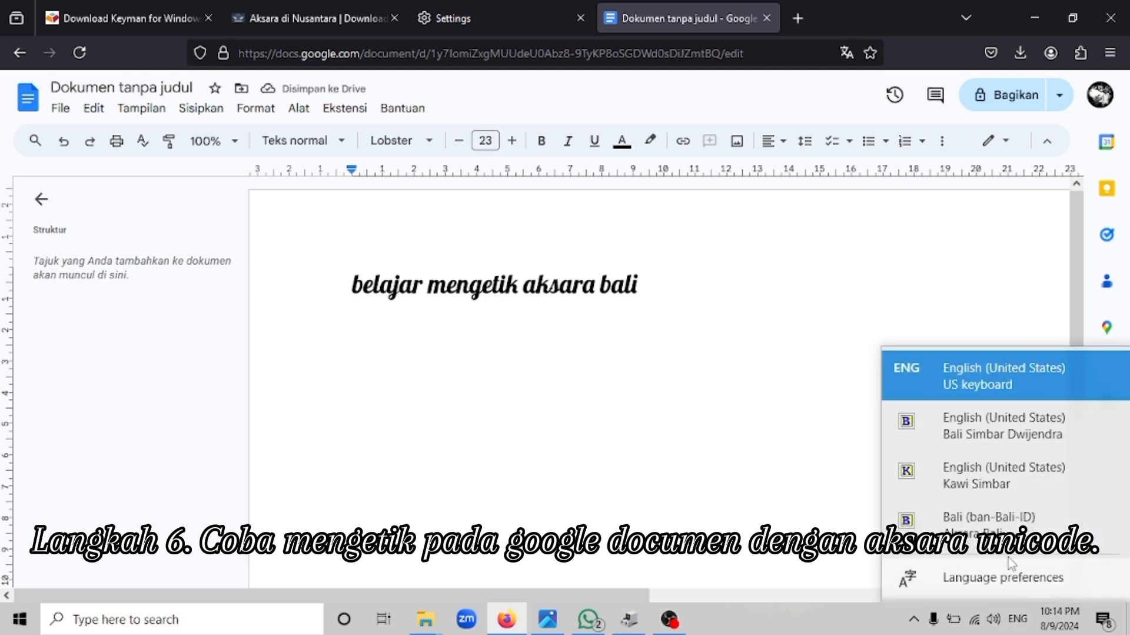
click(987, 525)
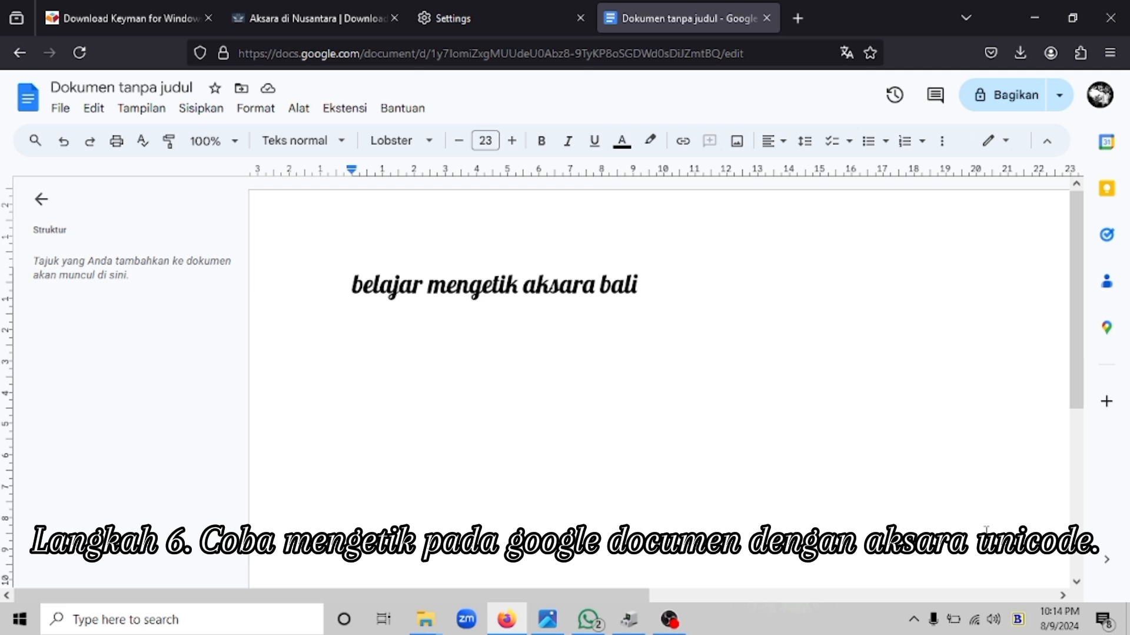
text(ᬳ?)
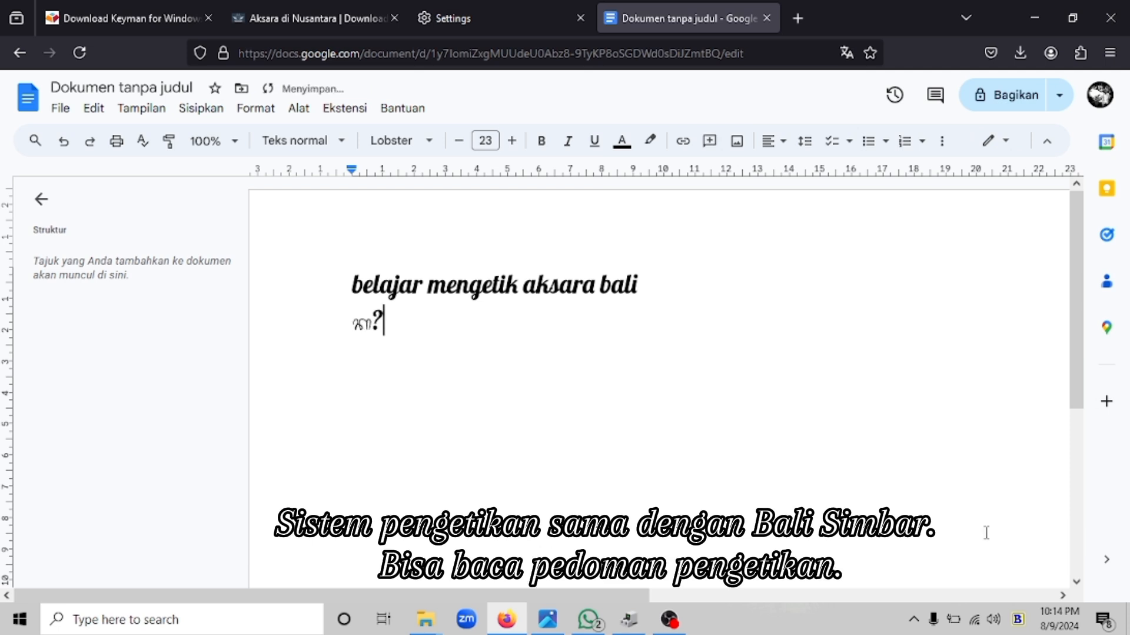
key(BackSpace)
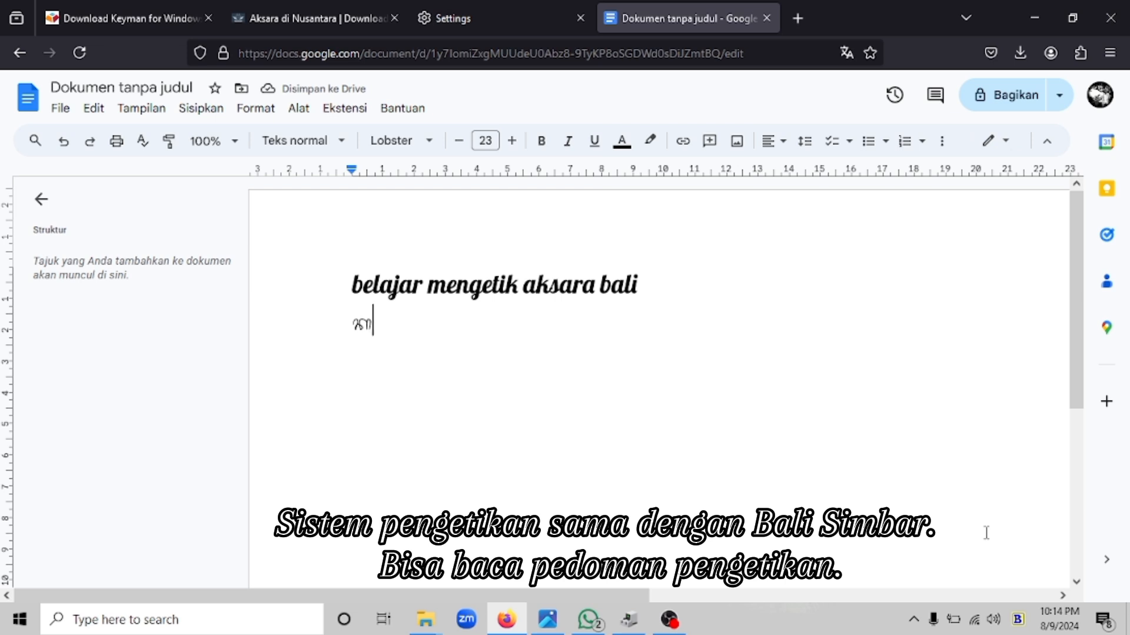
key(BackSpace)
key(BackSpace)
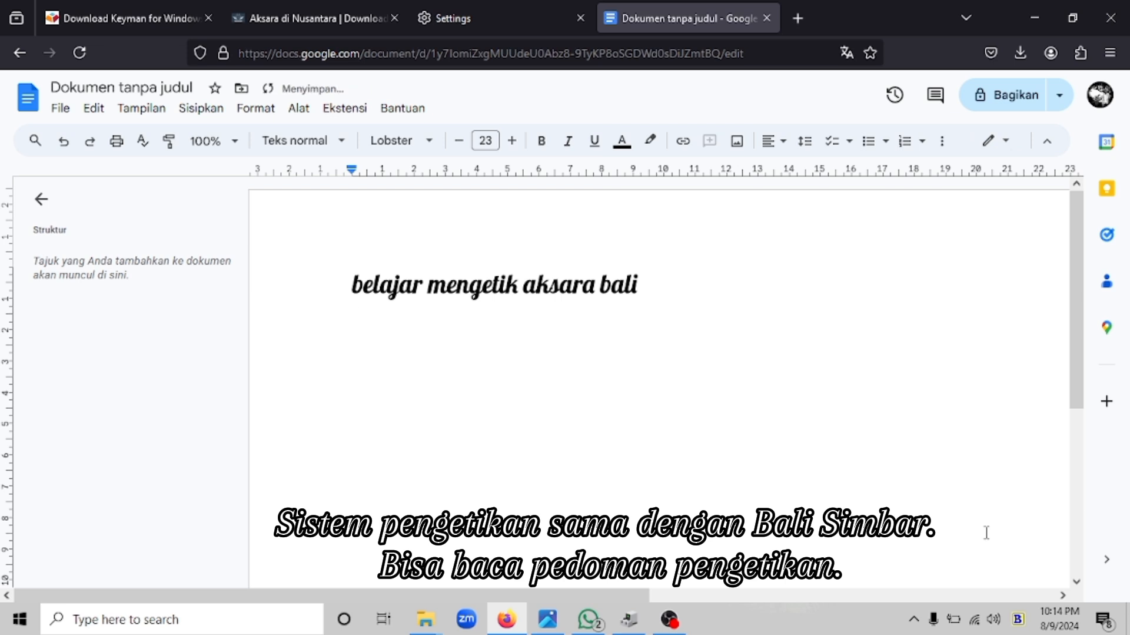
Write the phrase "belajar mengetik aksara bali" in Balinese script on the second line of the document.
text(ᬓ?)
text(ᬶᬮᬯᬦ?)
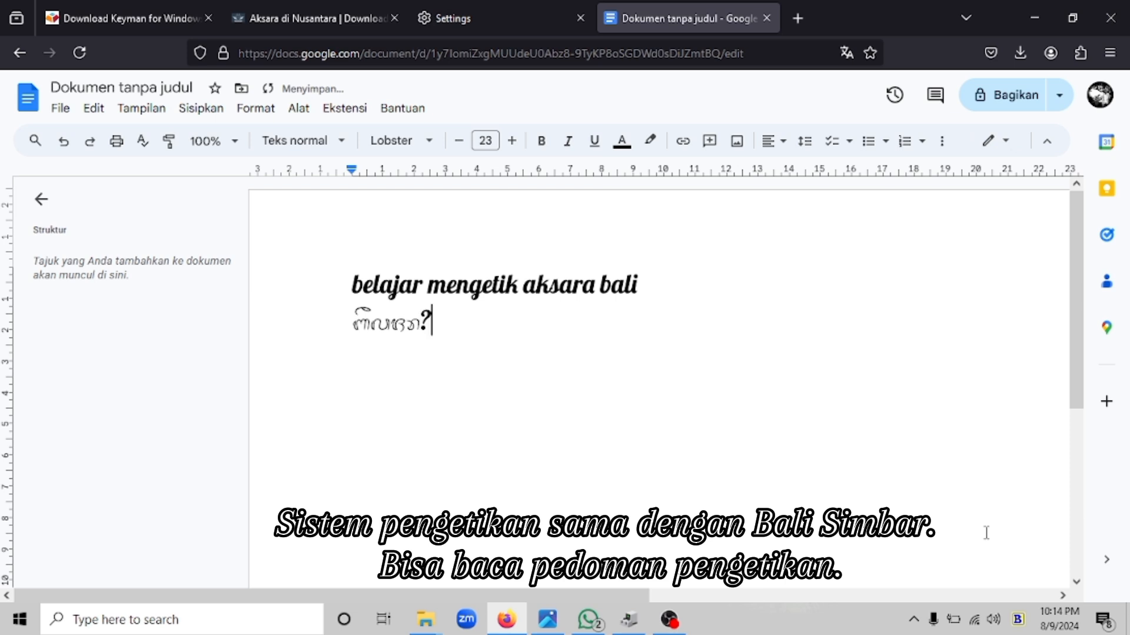
key(BackSpace)
text(ᬬᬓᬶ)
text(ᬢᬶᬓ᭄)
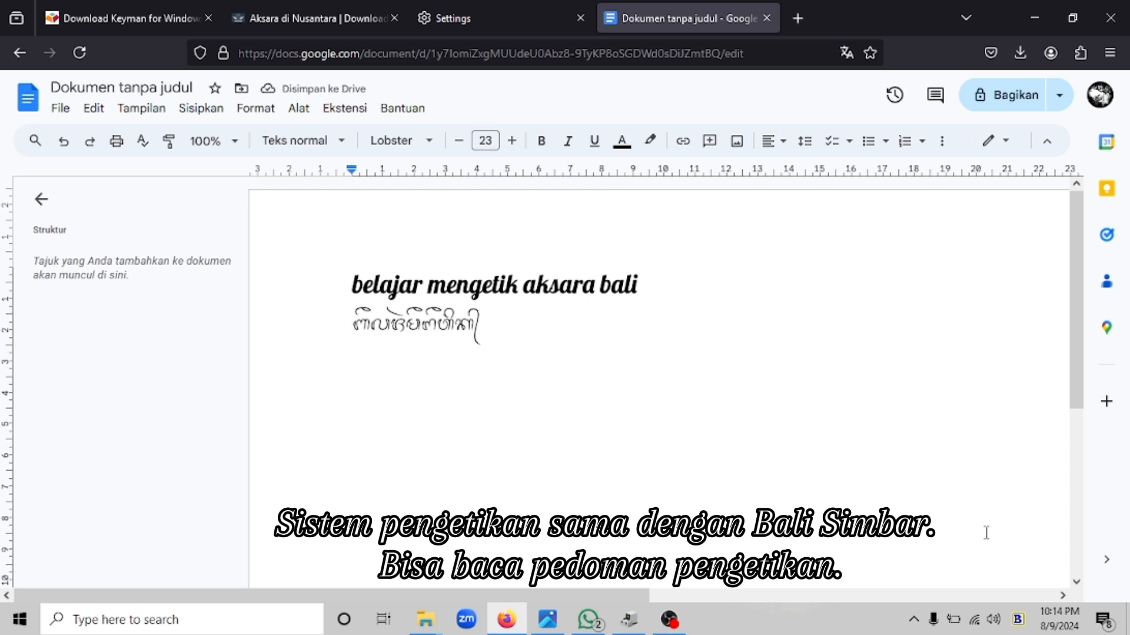
text(ᬅᬓ᭄ᬱᬭ)
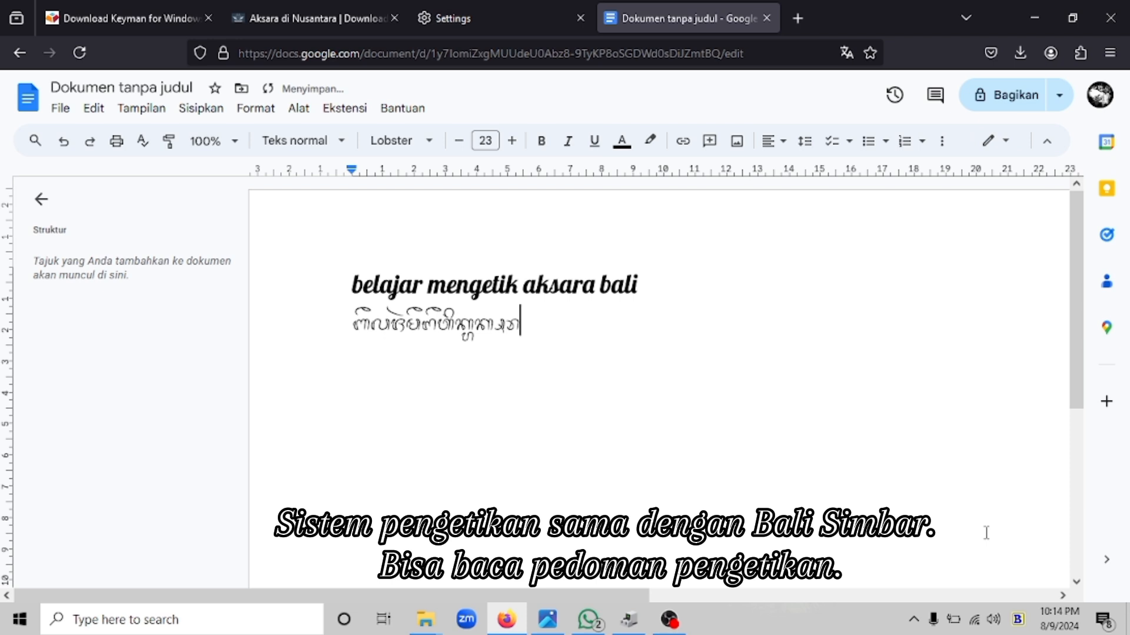
text(ᬩᬮᬶ)
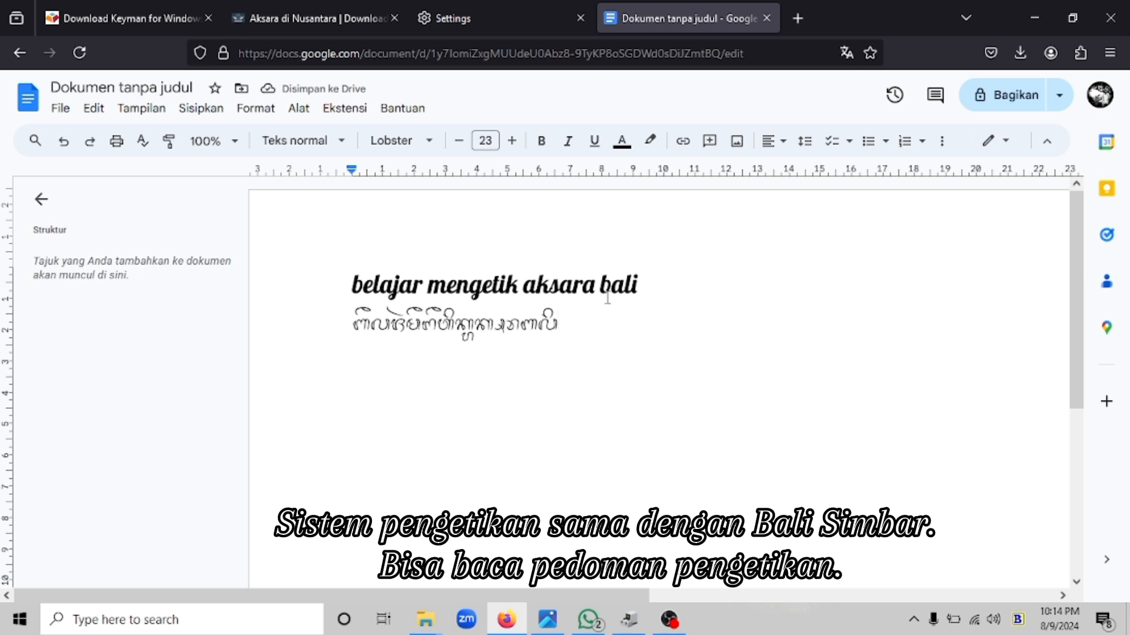
Increase the font size of the Balinese script line to 28 and deselect the text.
drag(566, 327, 351, 322)
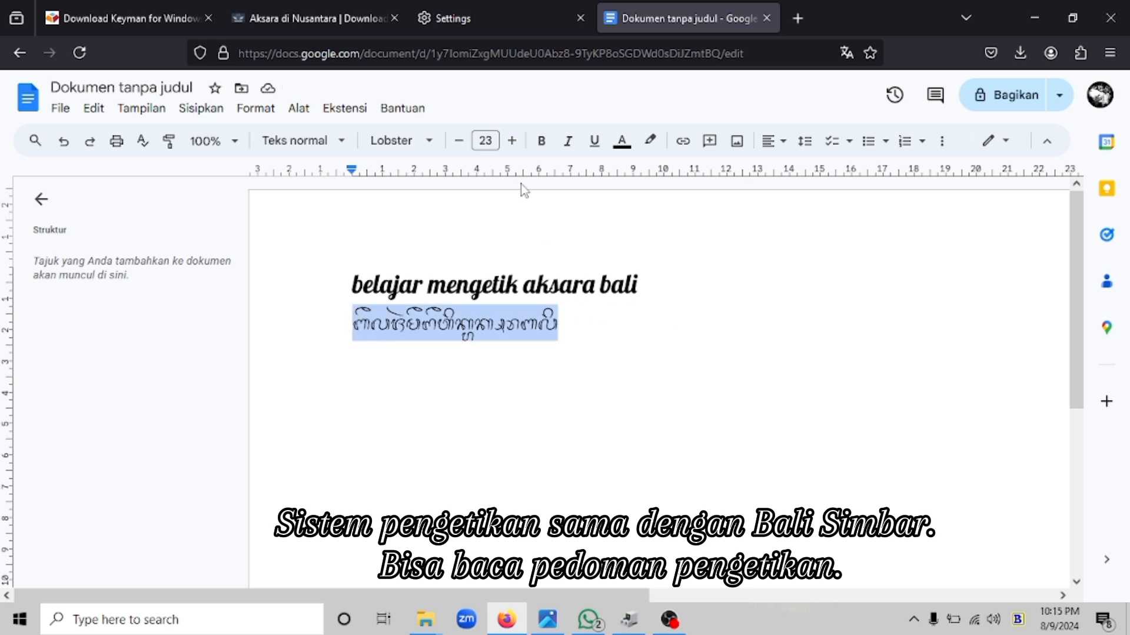
click(512, 141)
click(512, 141)
click(513, 141)
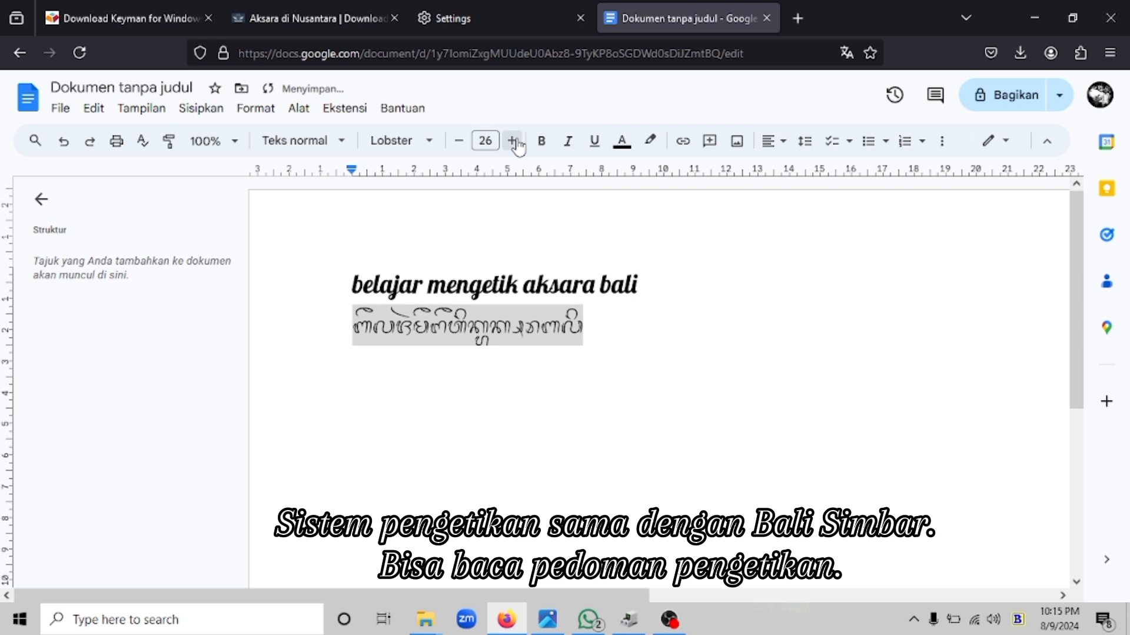
click(514, 141)
click(513, 141)
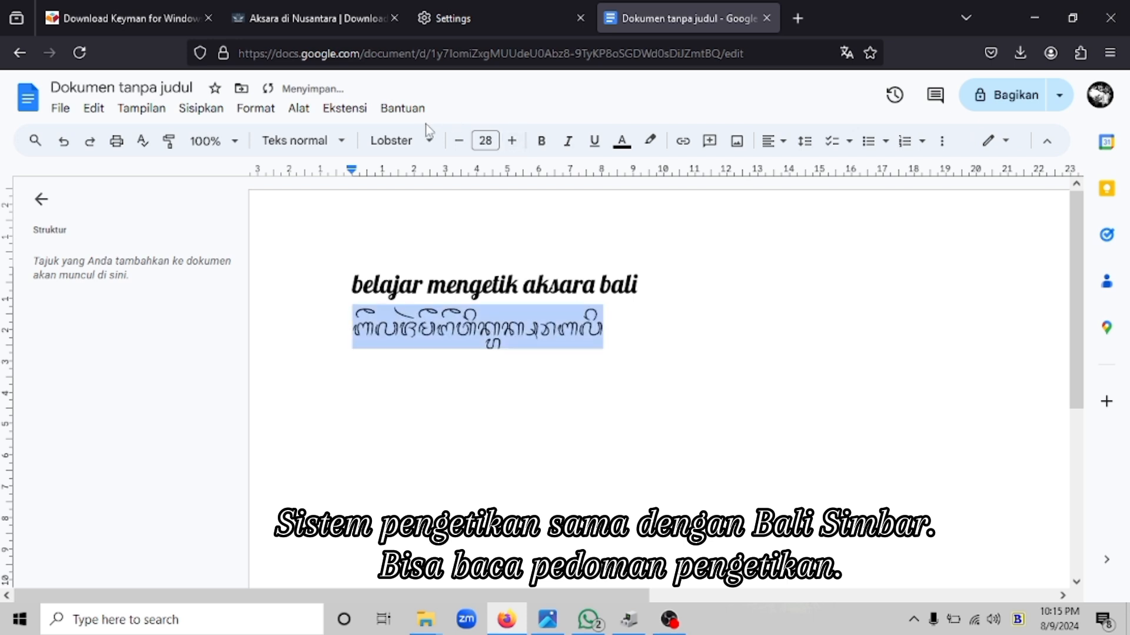
click(430, 141)
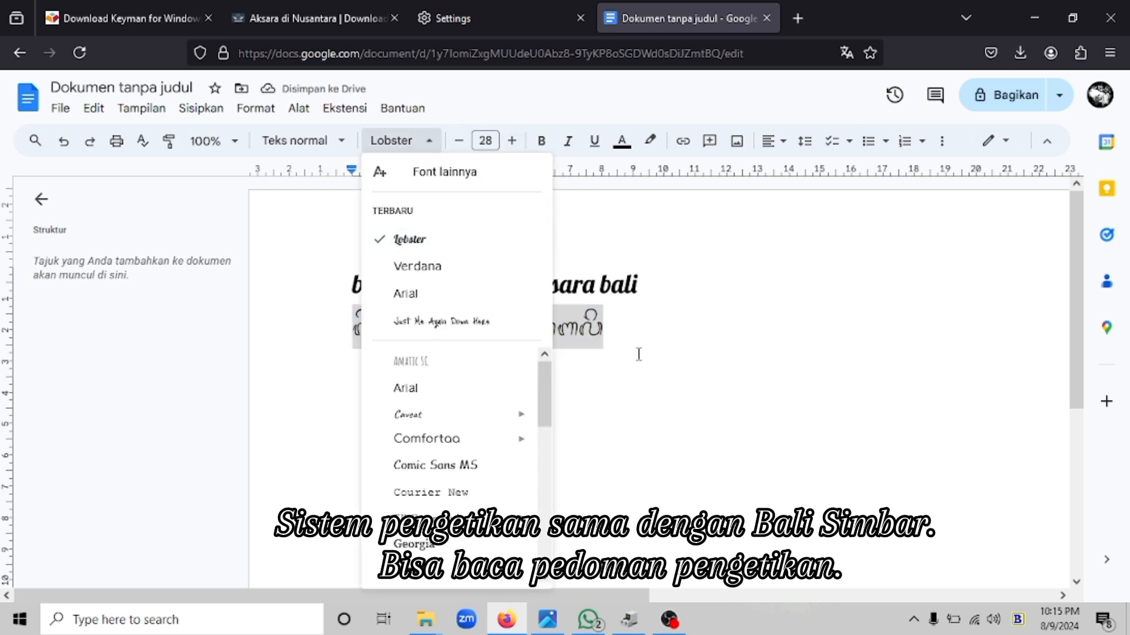
click(676, 369)
Set the browser's default font to Penyufont Singhambara (UNC) and reload the Google Docs document.
click(437, 9)
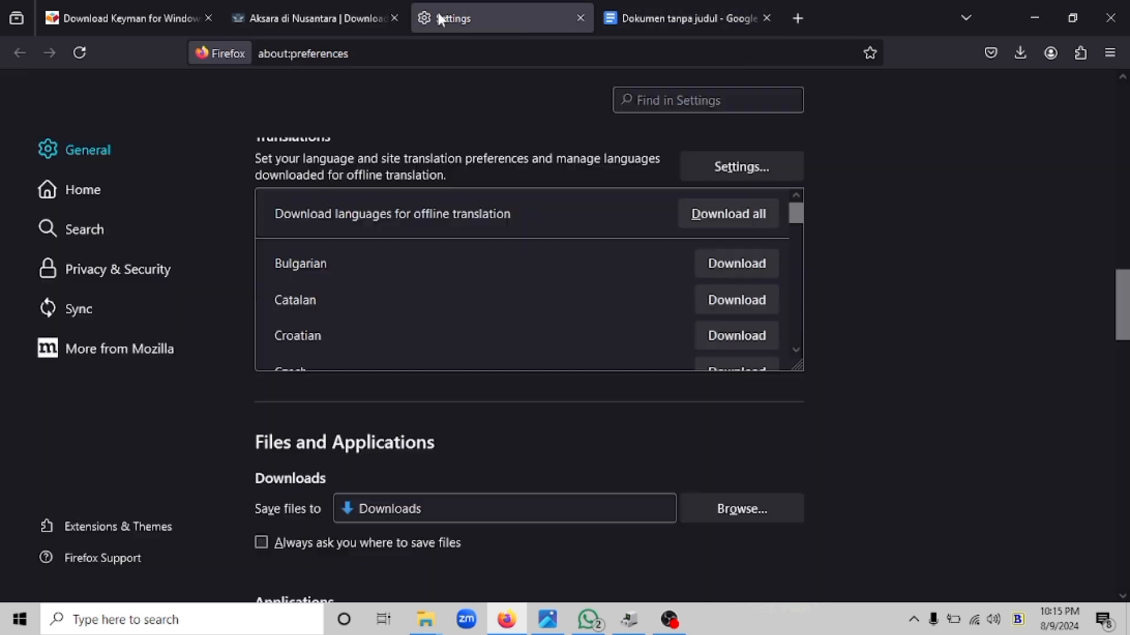
scroll(567, 288, up, 5)
click(567, 289)
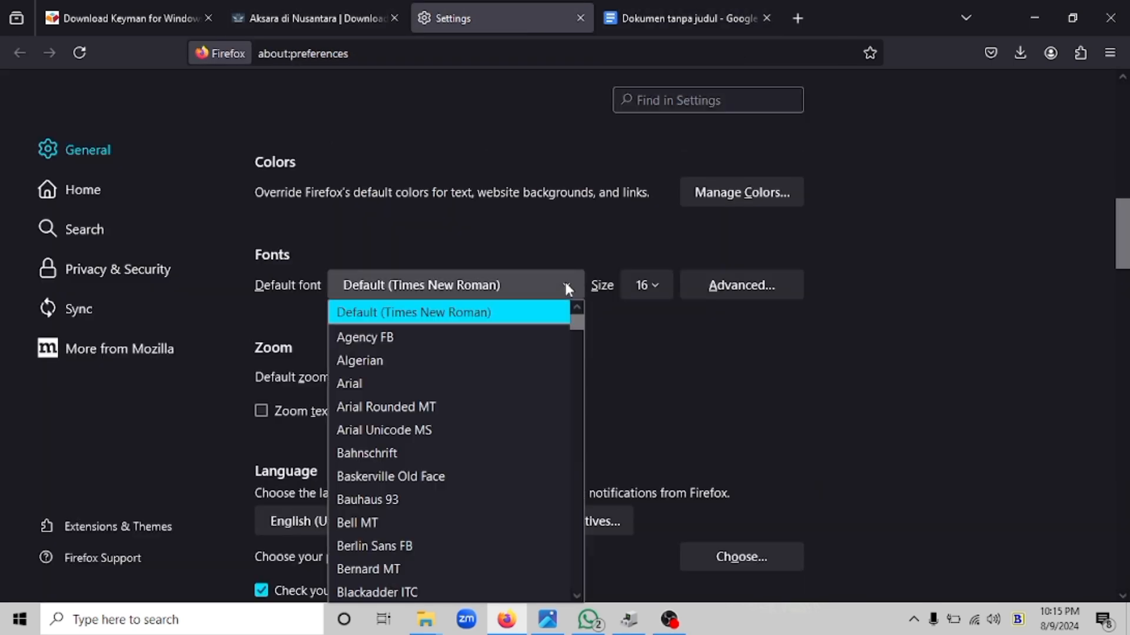
drag(577, 327, 579, 518)
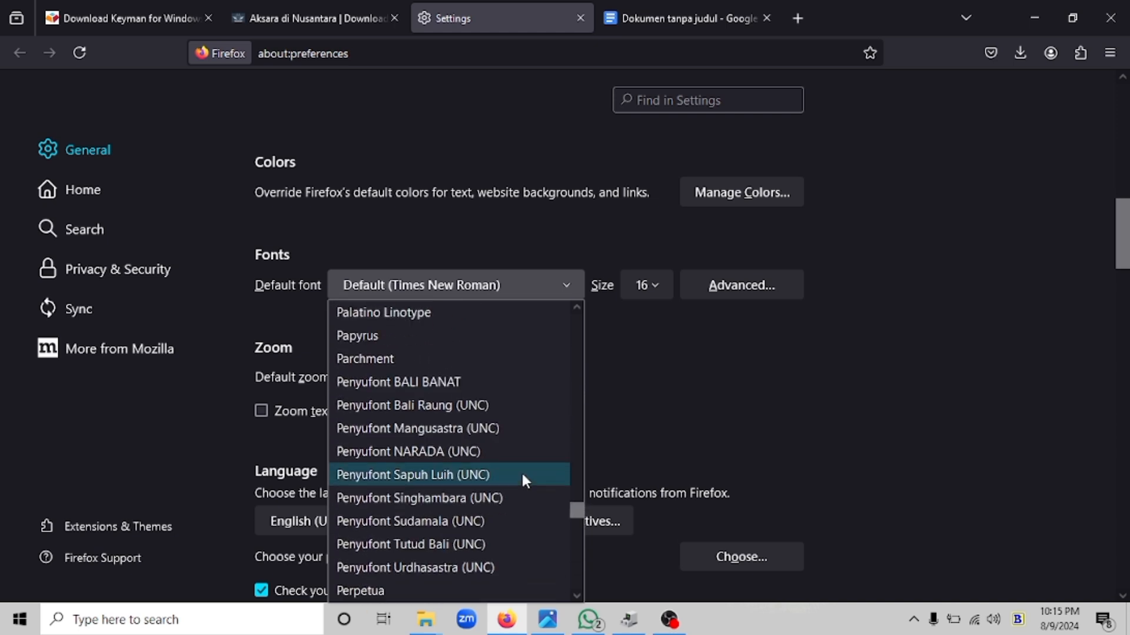
click(446, 493)
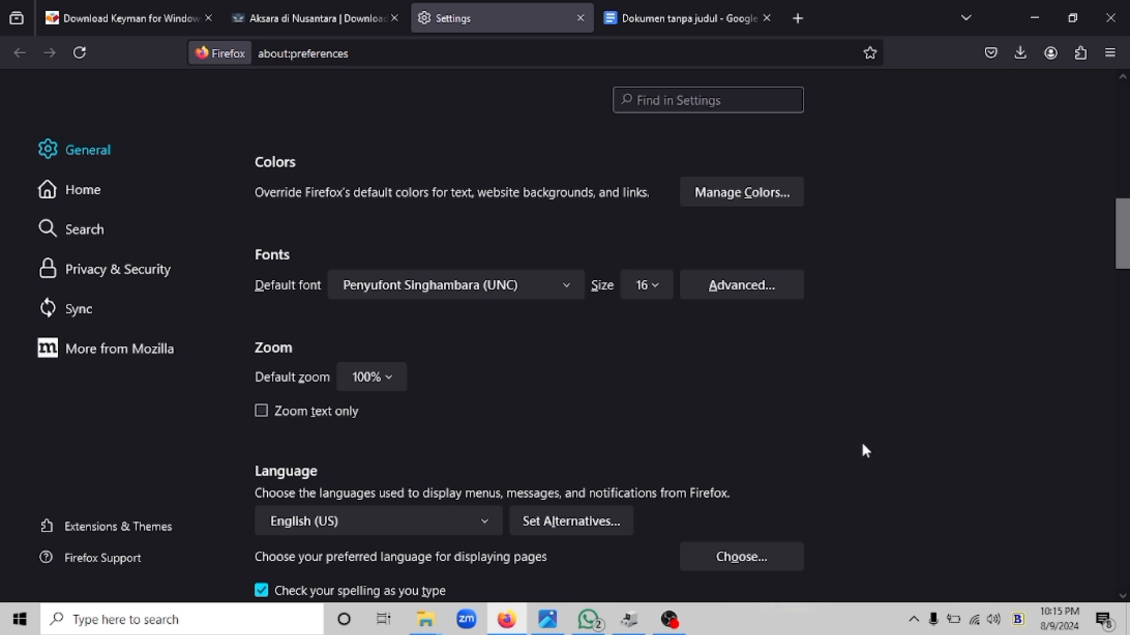
click(707, 17)
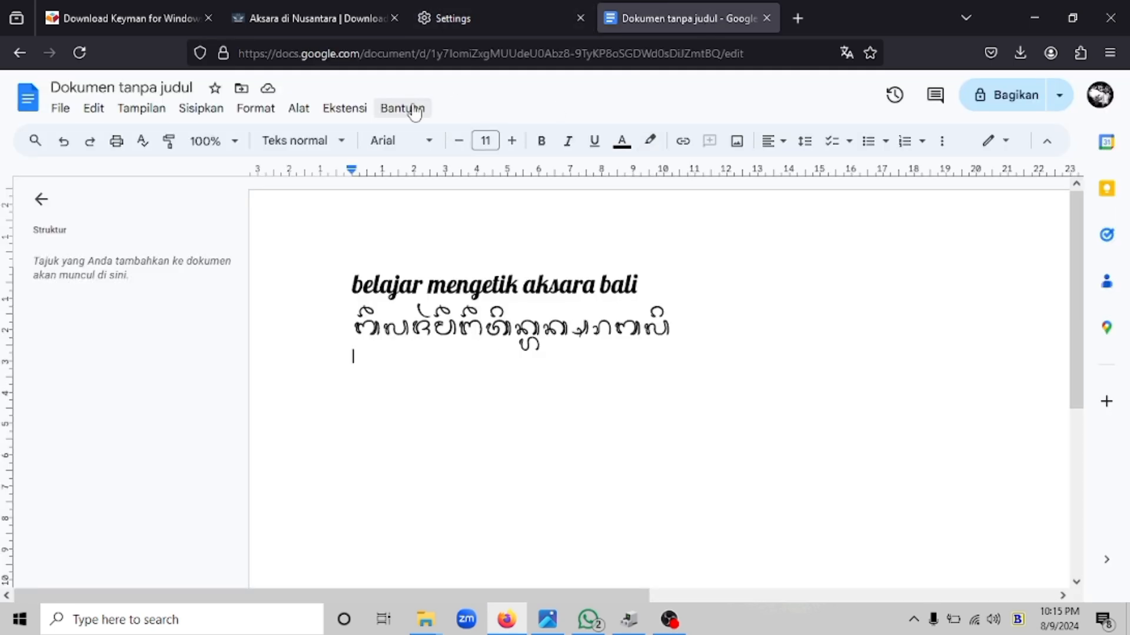
click(76, 59)
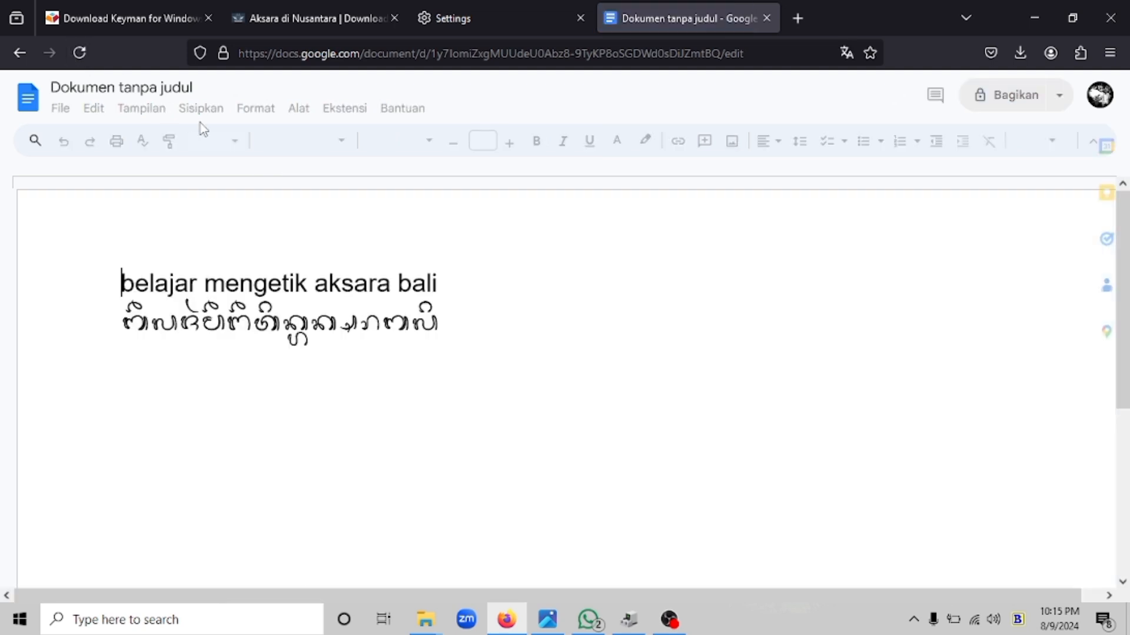
Set the browser's default font to Vimala and return to the Google Docs document.
click(475, 7)
click(566, 286)
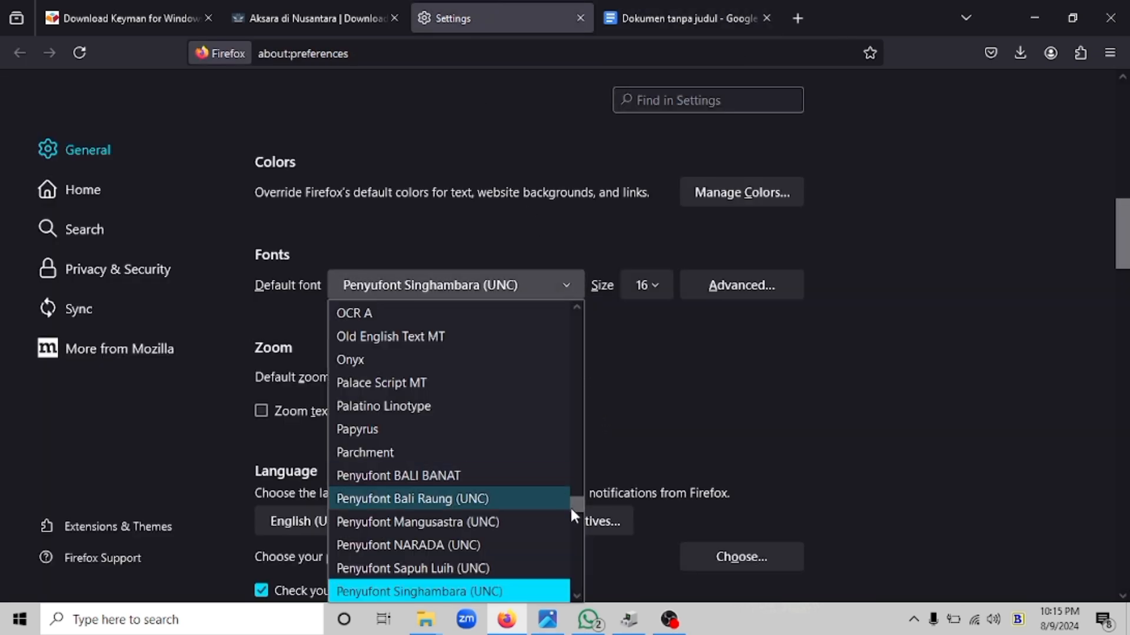
drag(575, 504, 570, 572)
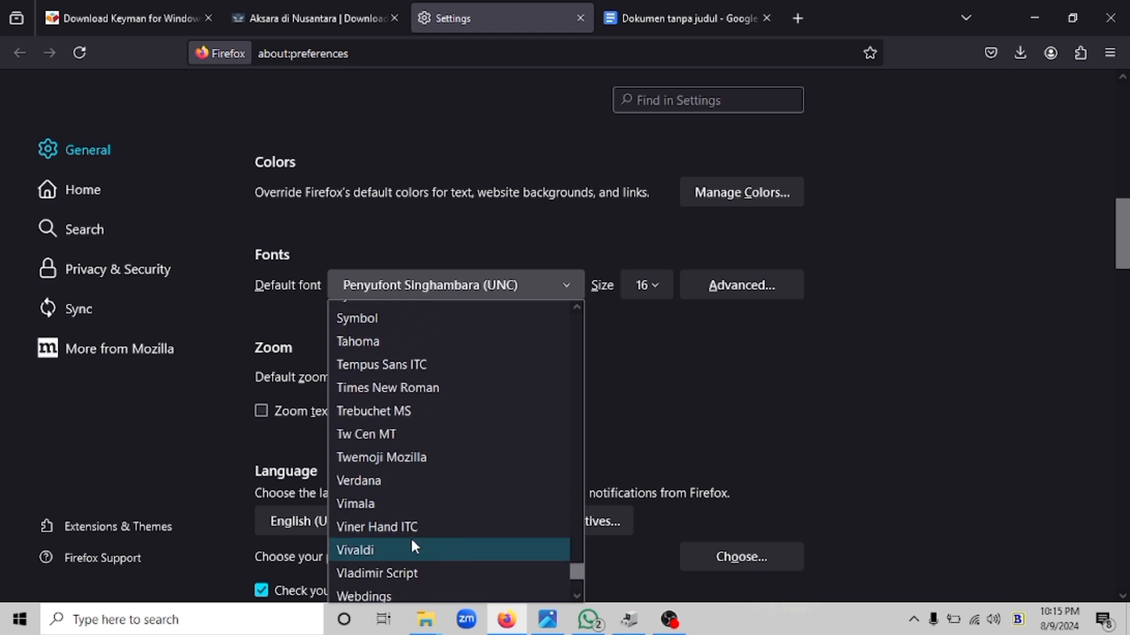
click(380, 504)
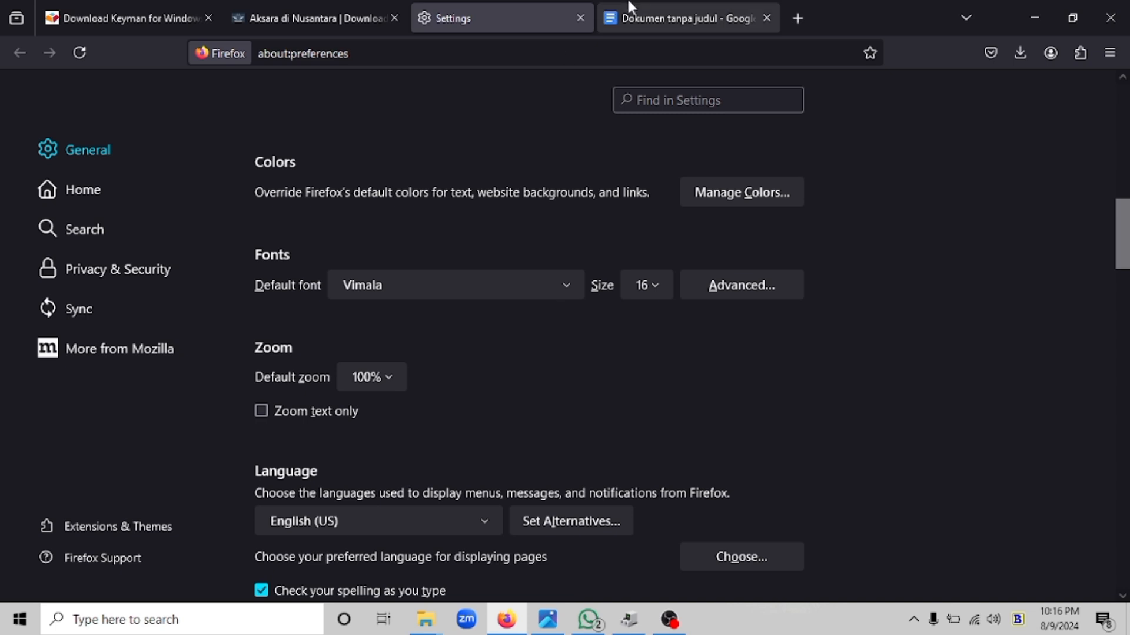
click(700, 2)
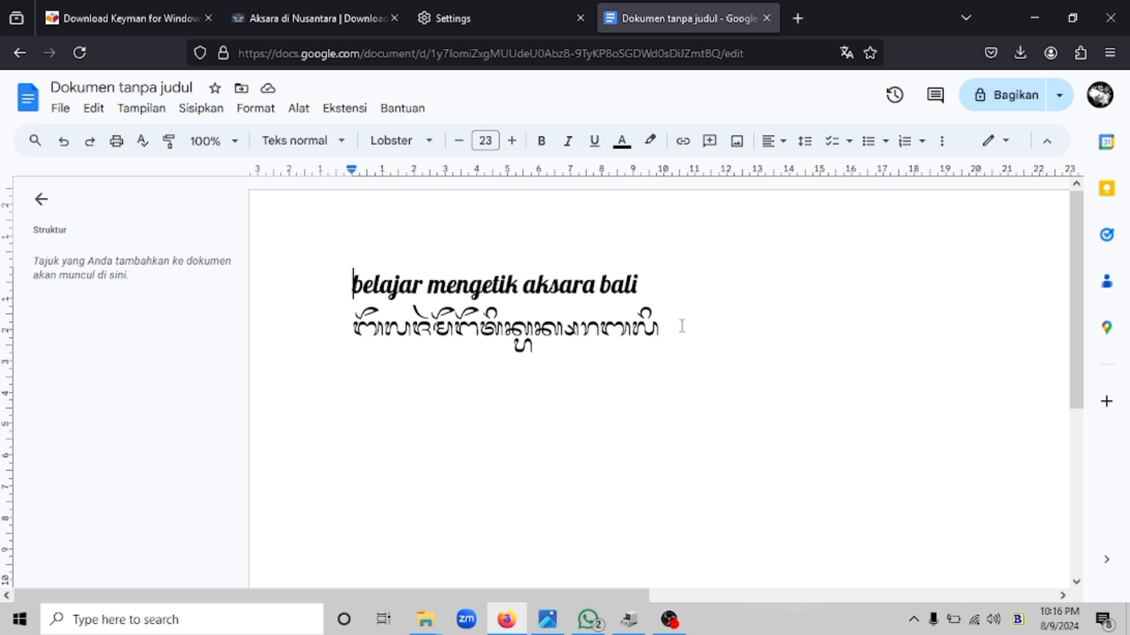
Start a new line below the Balinese script line and switch the input keyboard to English (United States) US keyboard.
click(1018, 618)
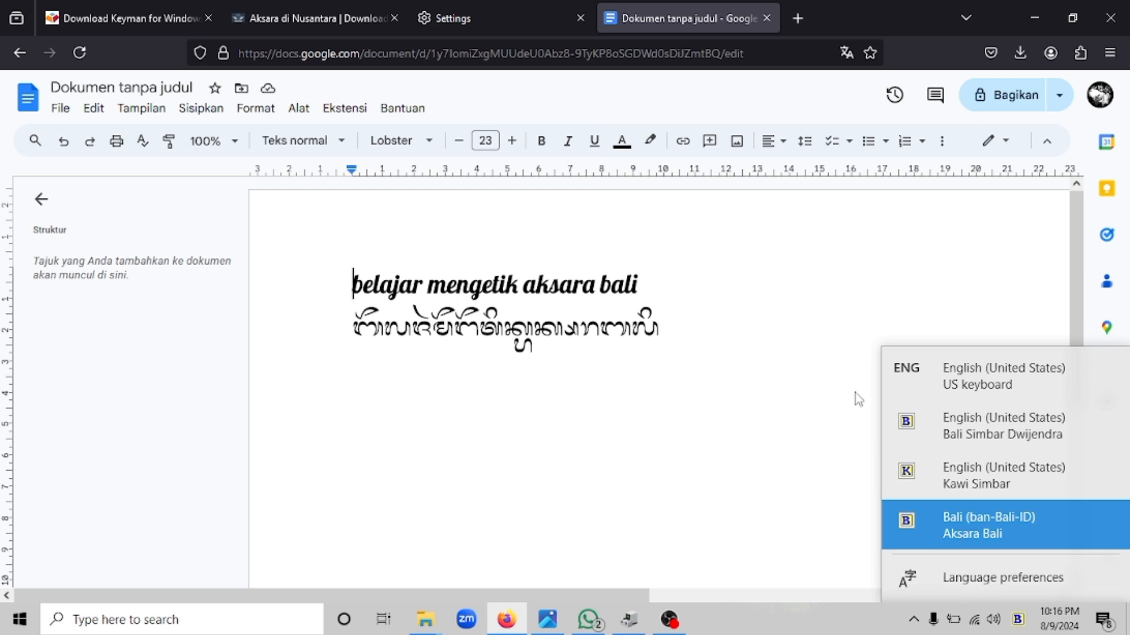
click(715, 272)
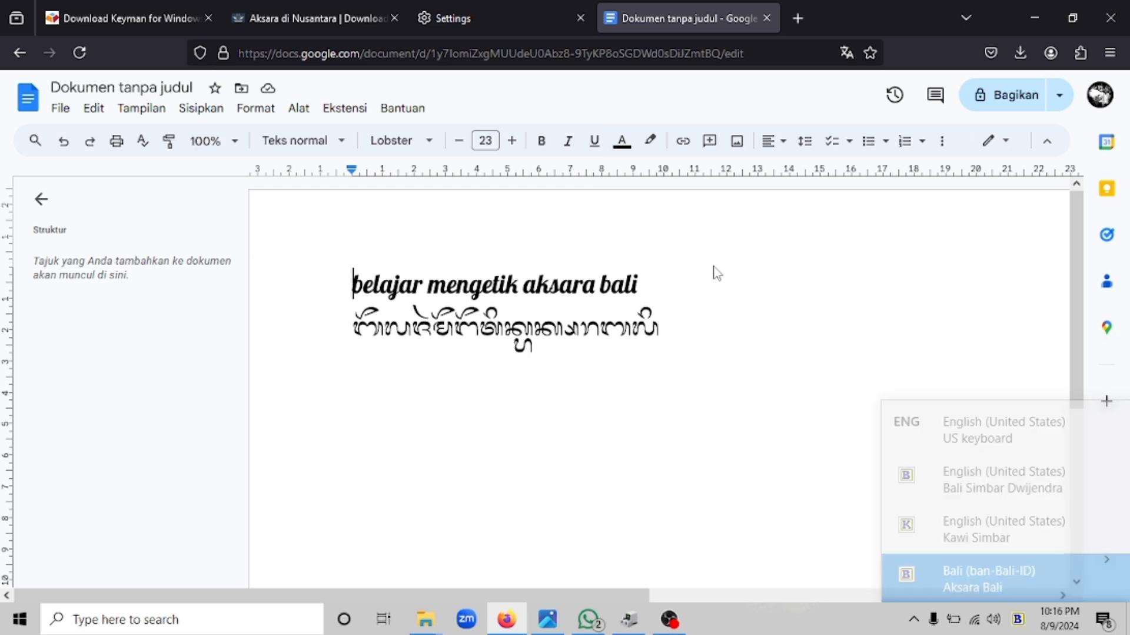
click(683, 342)
key(Return)
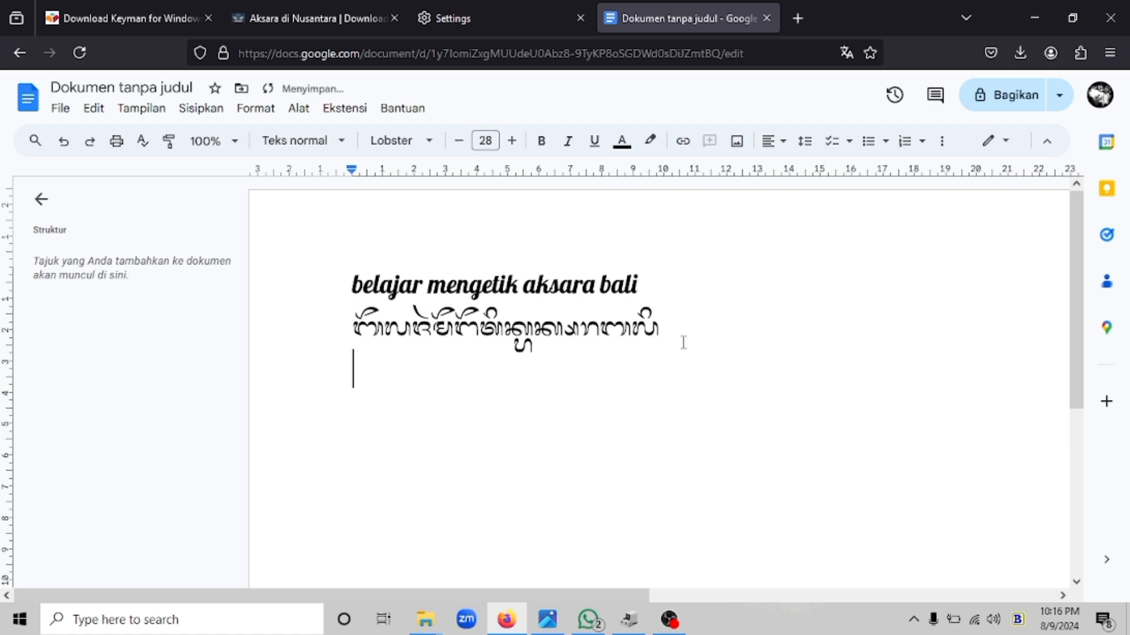
click(1017, 619)
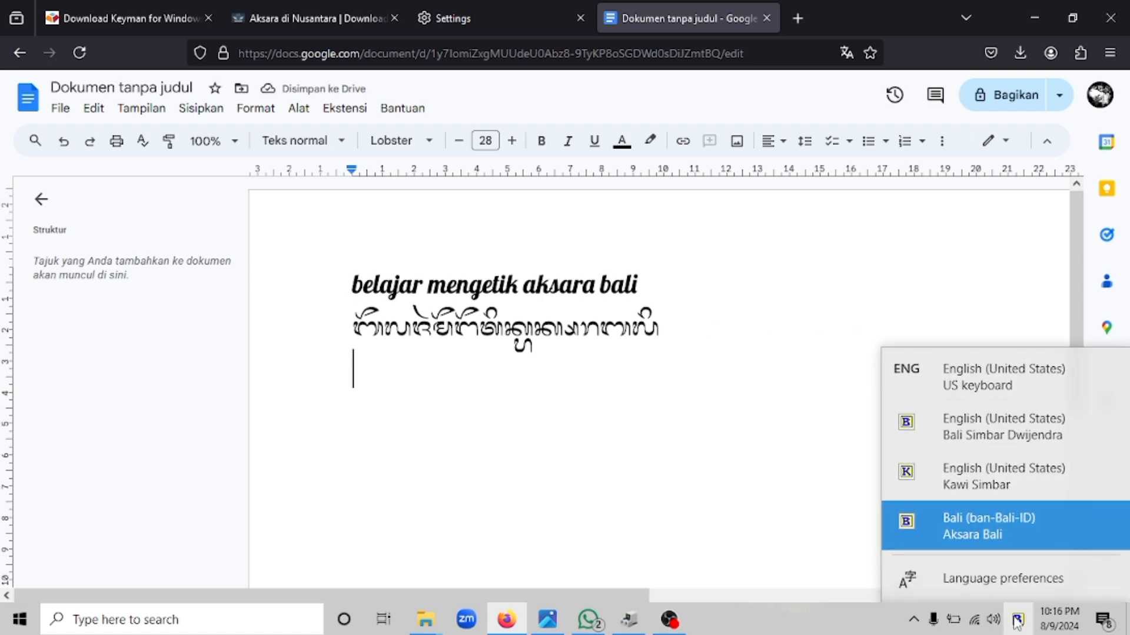
click(1004, 388)
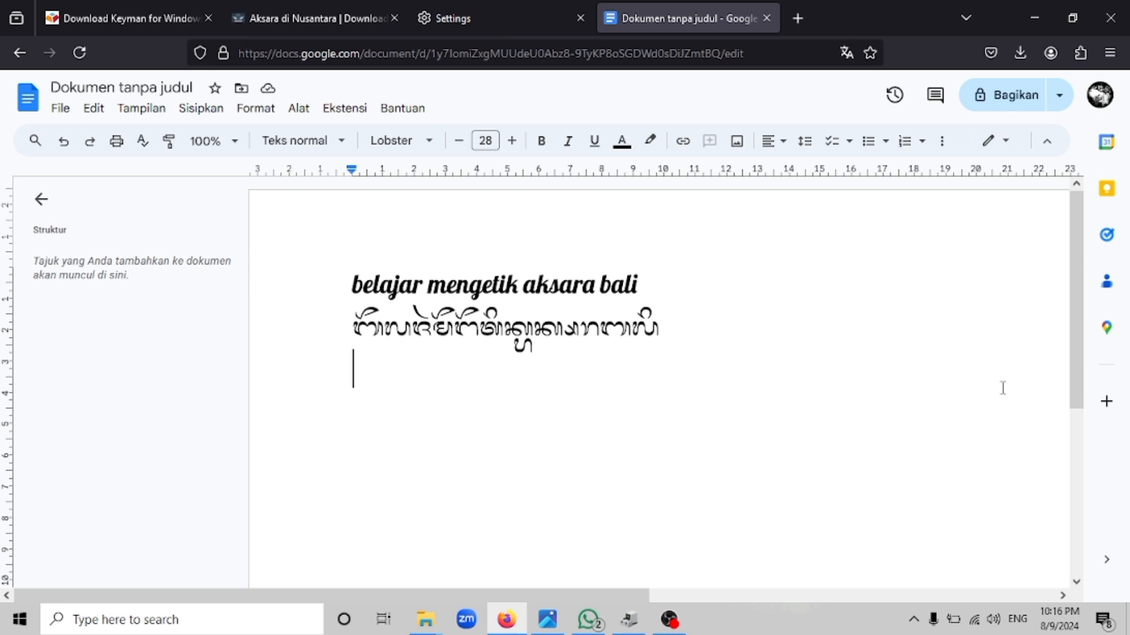
Write "pada hari ini bersama" on the third line and start a new line below it.
text(p)
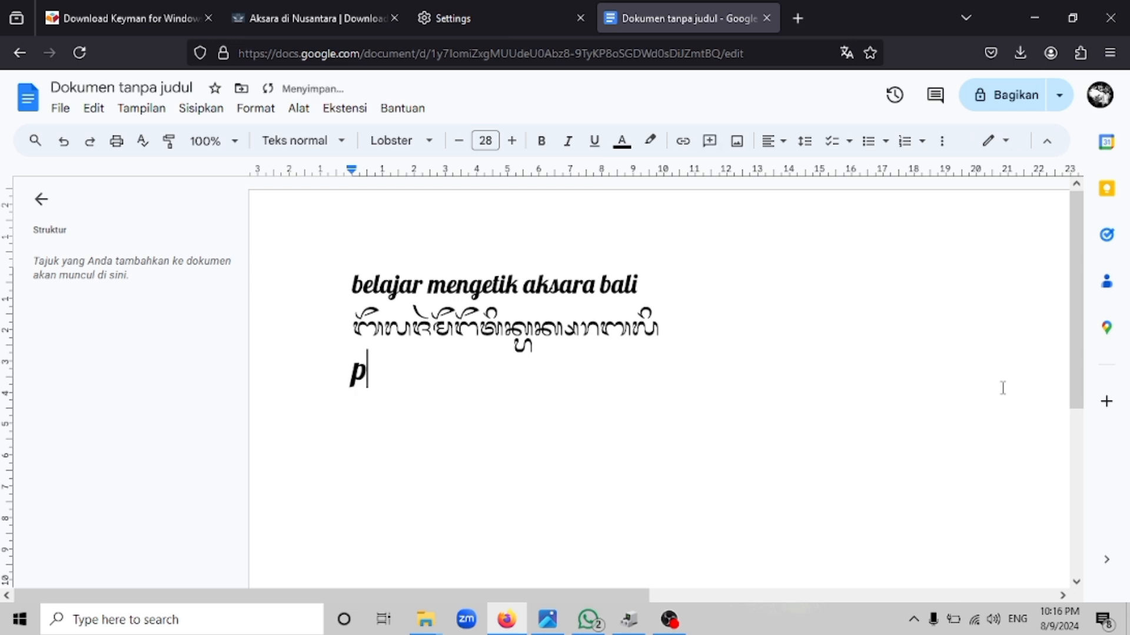
text(ada )
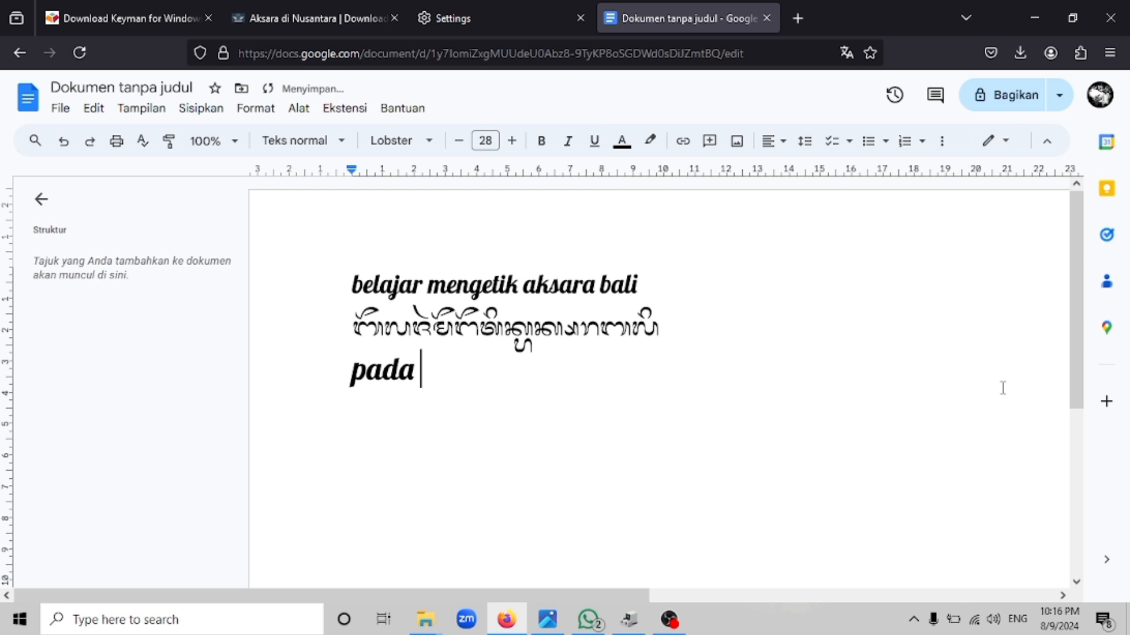
text(hari ini)
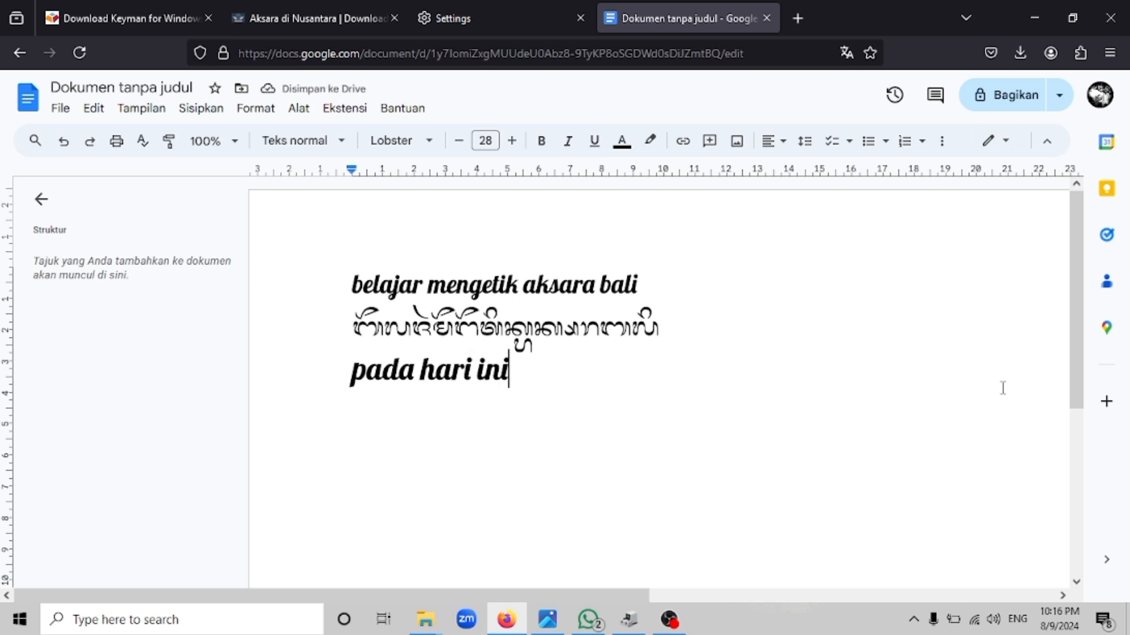
text( bersama)
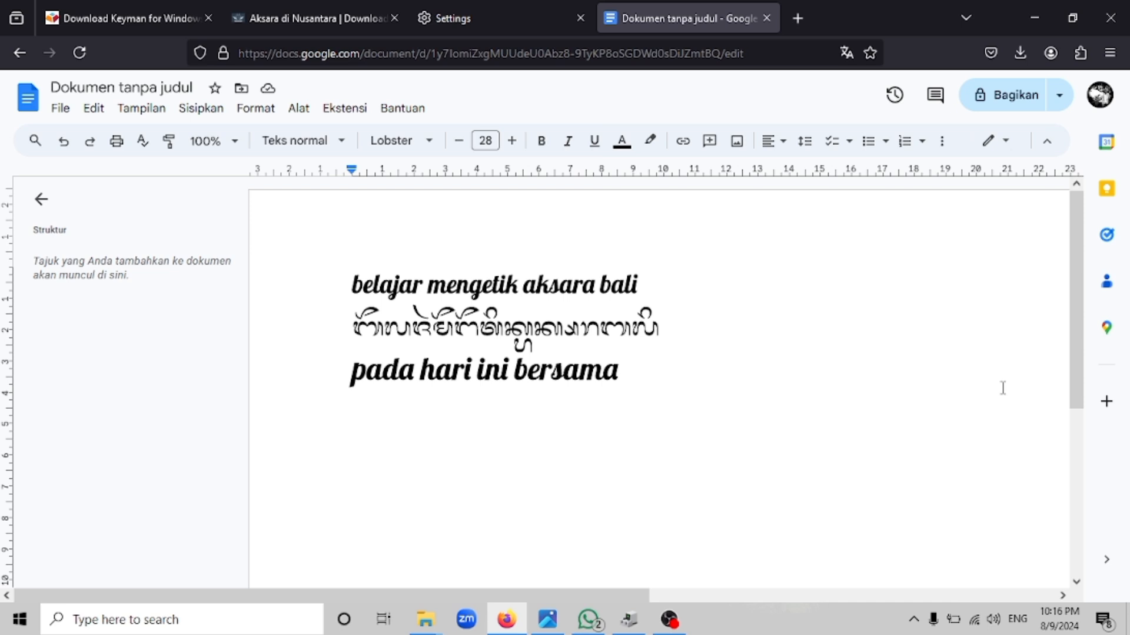
key(Return)
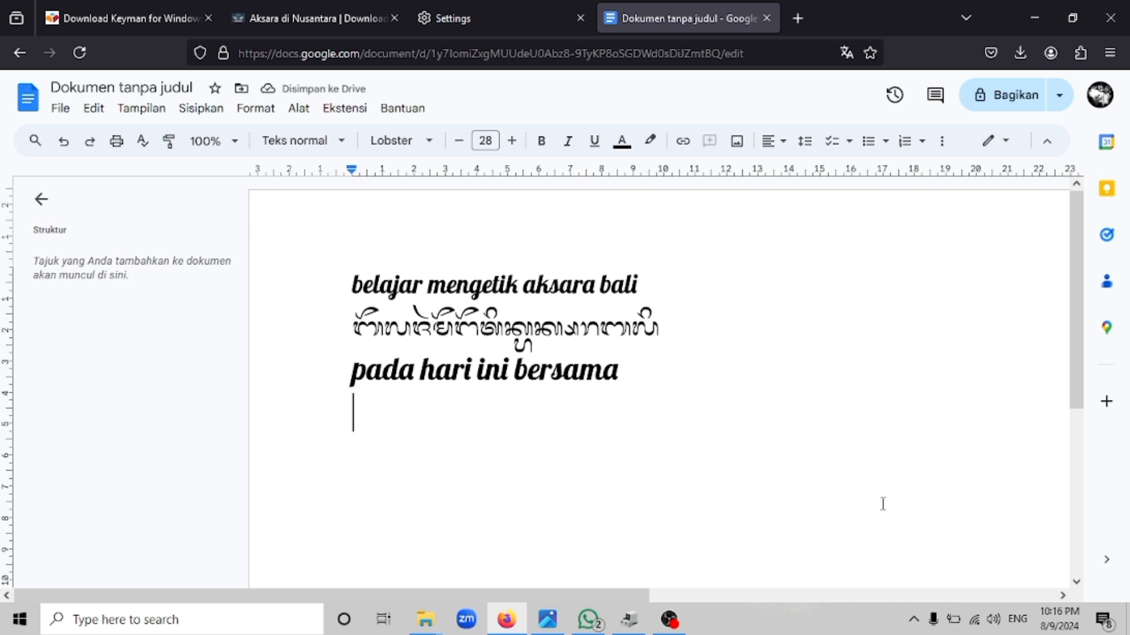
Switch the input keyboard to Bali Simbar Dwijendra and write the test characters "k k k k k jÑ?" on the fourth line.
click(1018, 618)
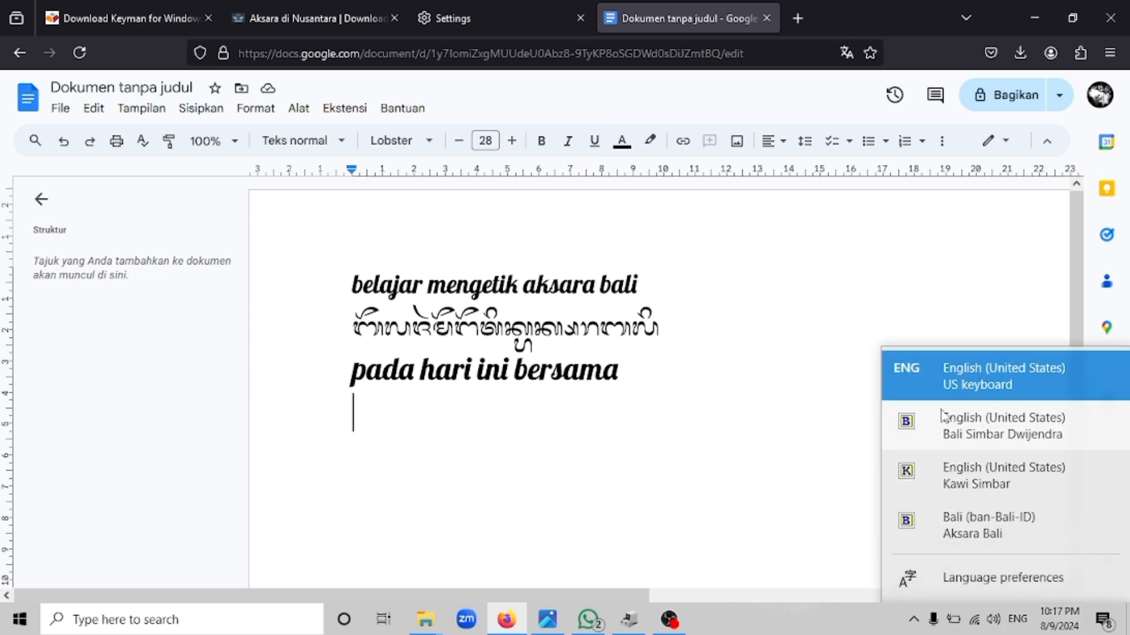
click(977, 436)
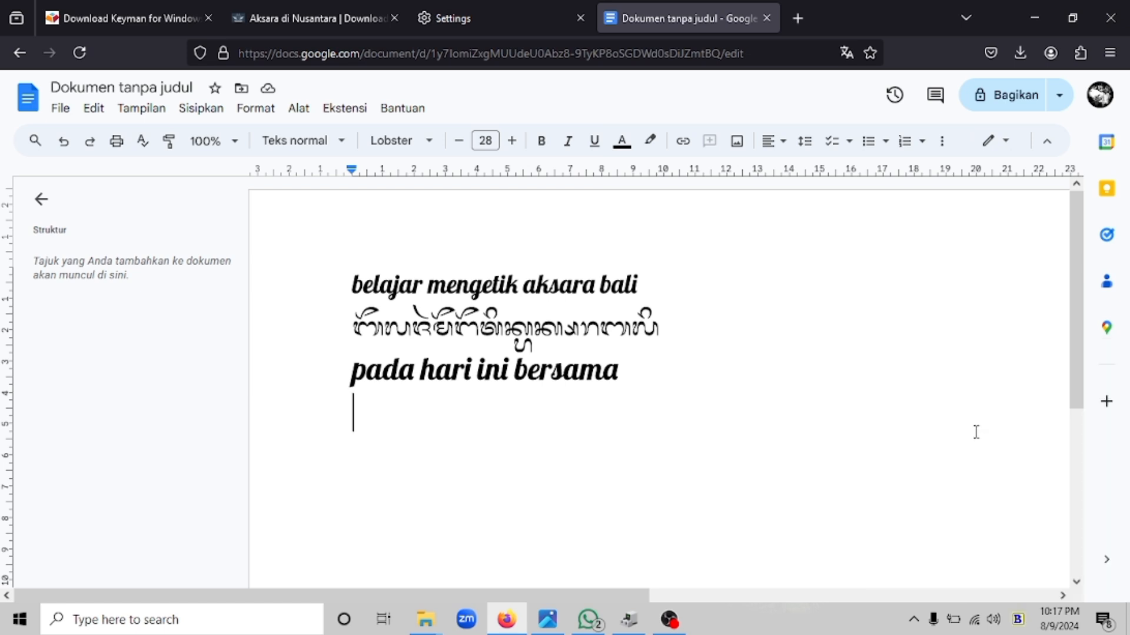
key(Return)
text(k)
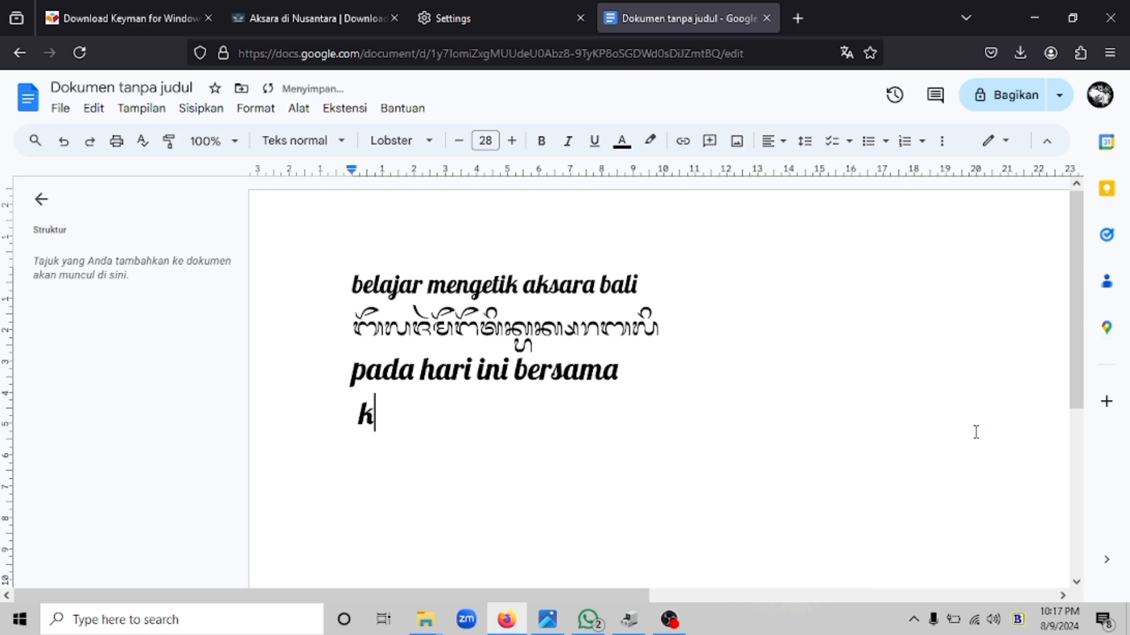
text(?k k k k k)
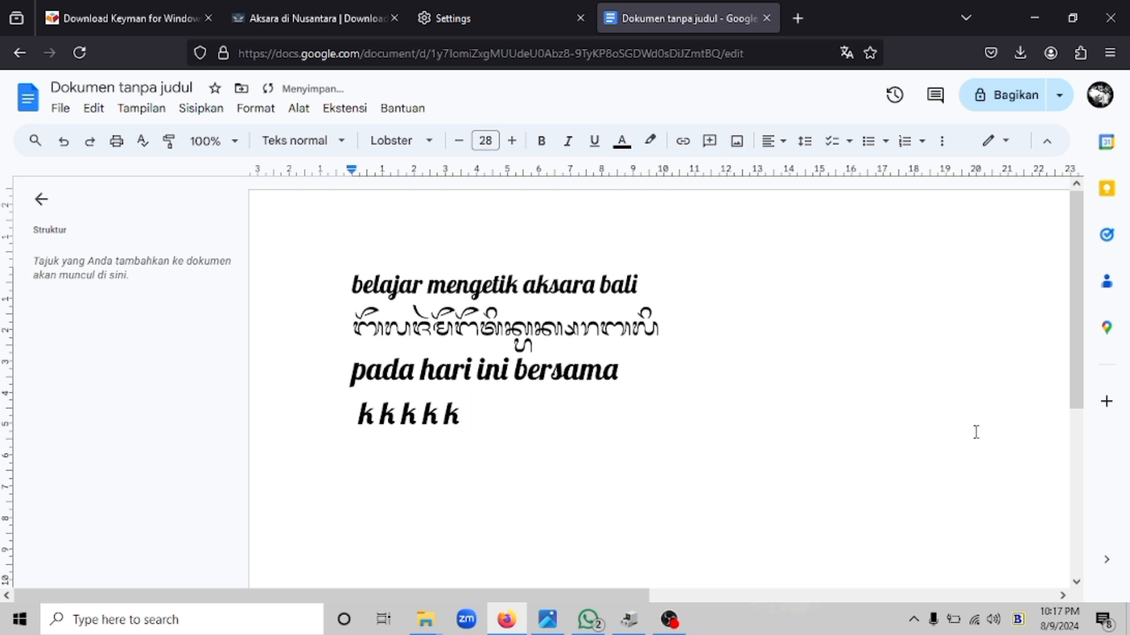
text(jÑ?)
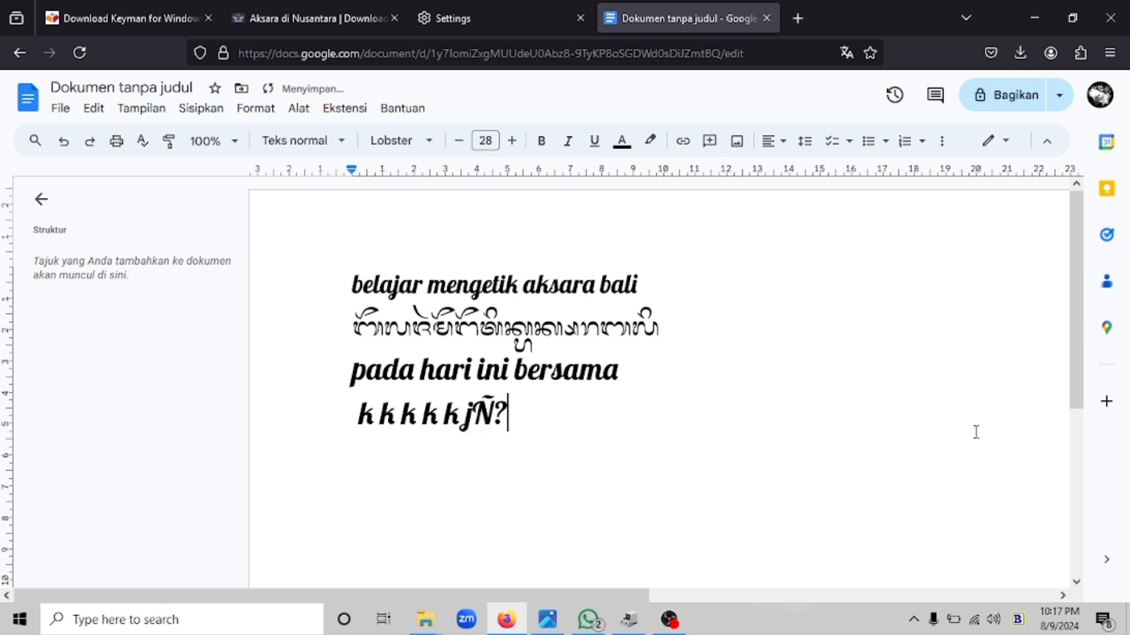
click(1021, 618)
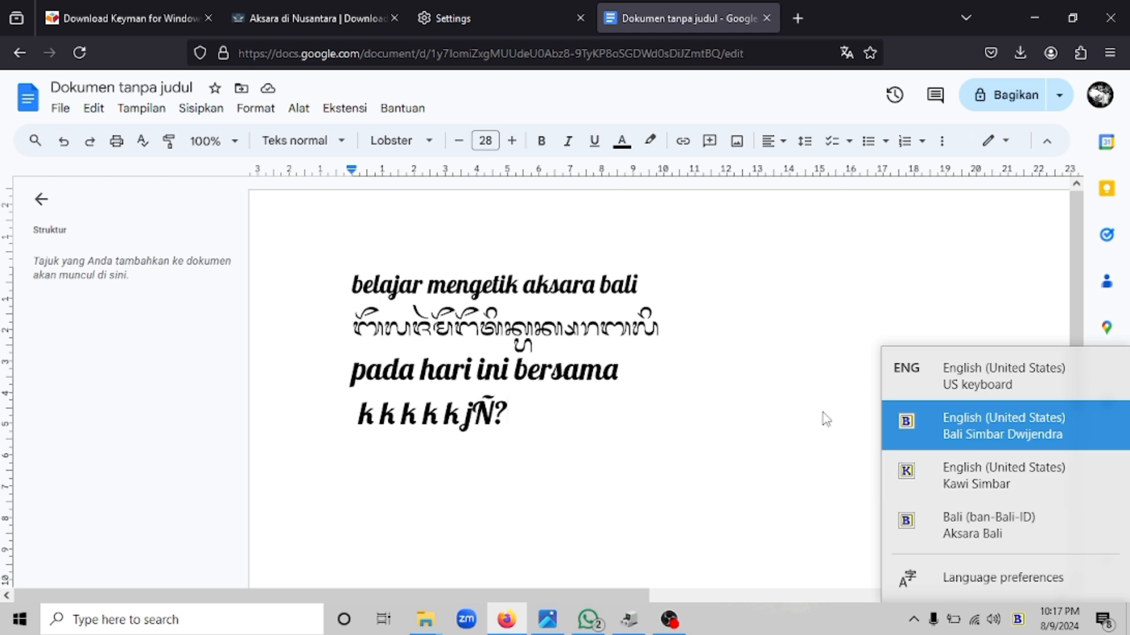
click(925, 255)
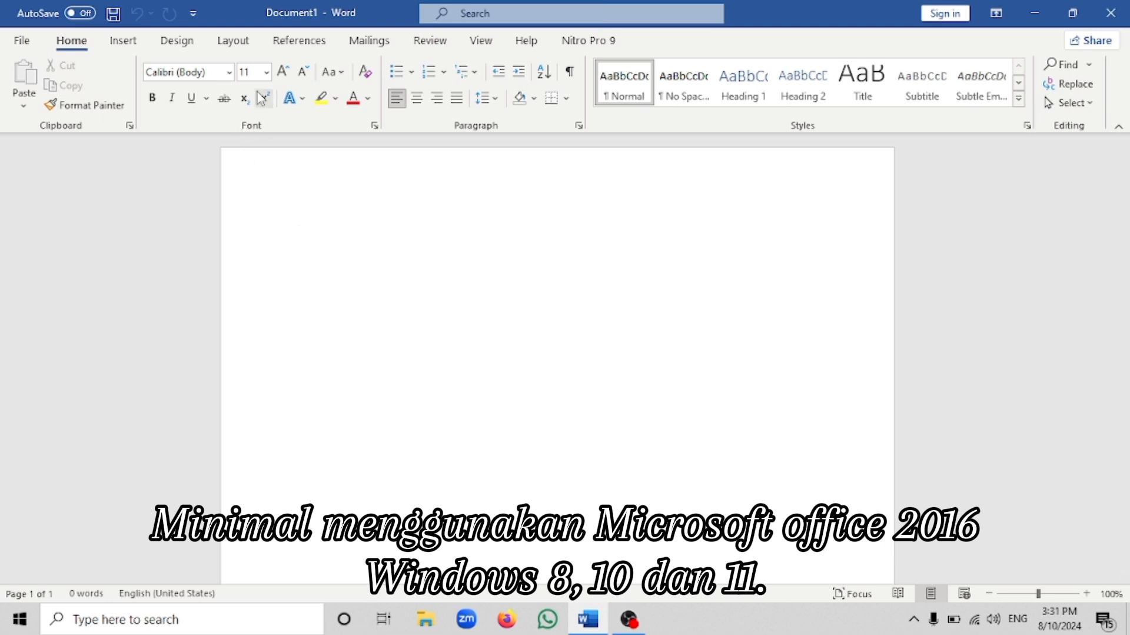
In a blank Word document, set the font to Vimala and the font size to 16.
click(230, 72)
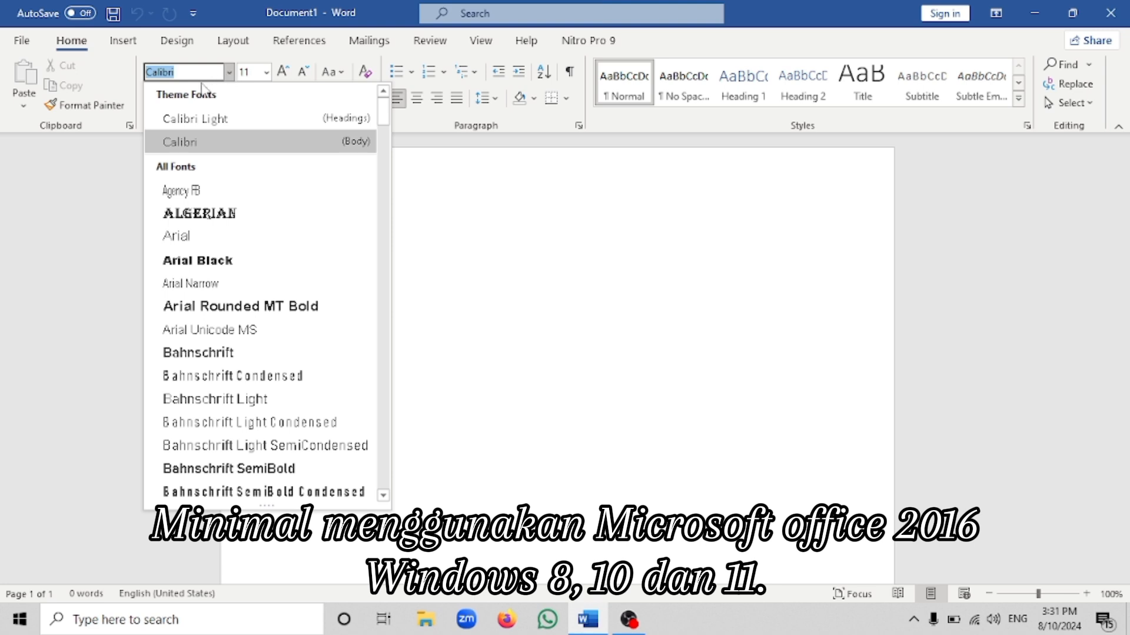
text(Vimala)
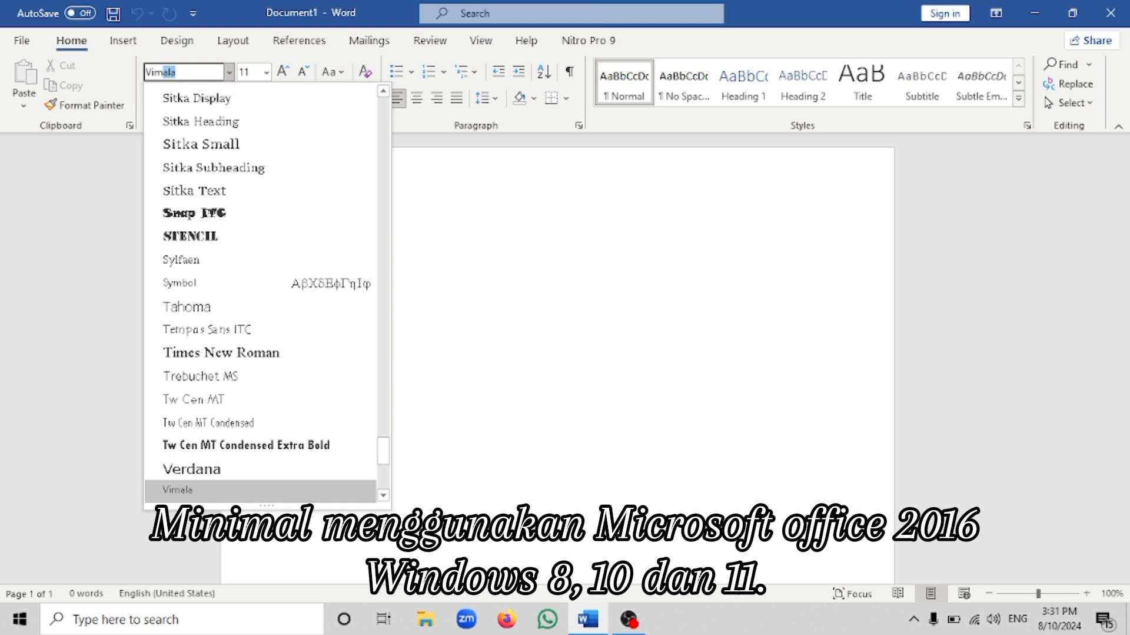
key(Return)
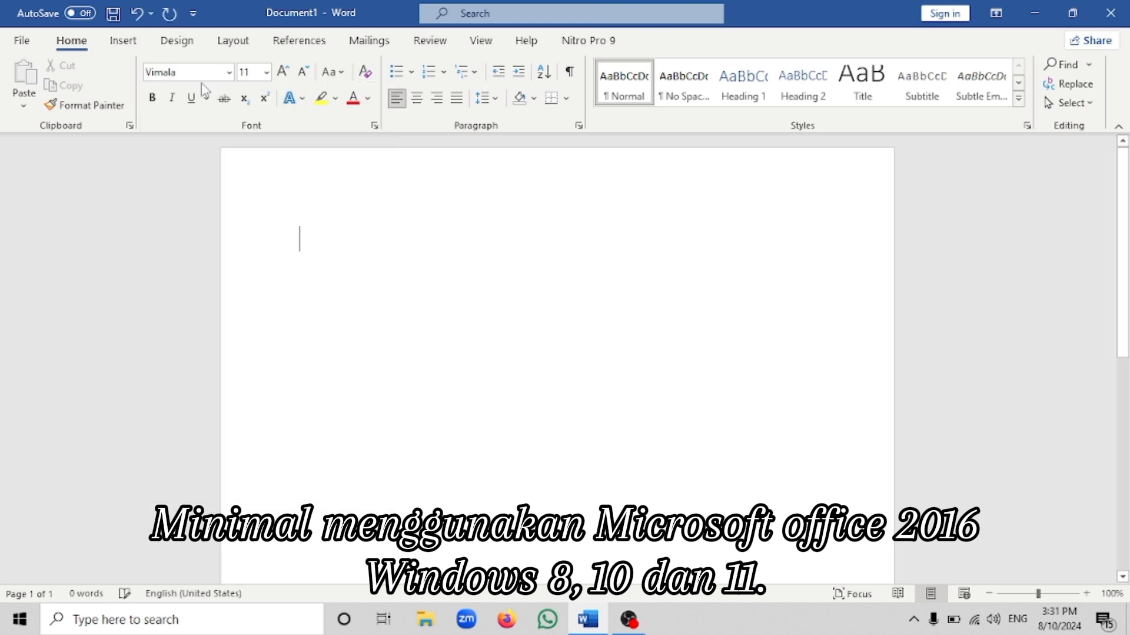
click(268, 72)
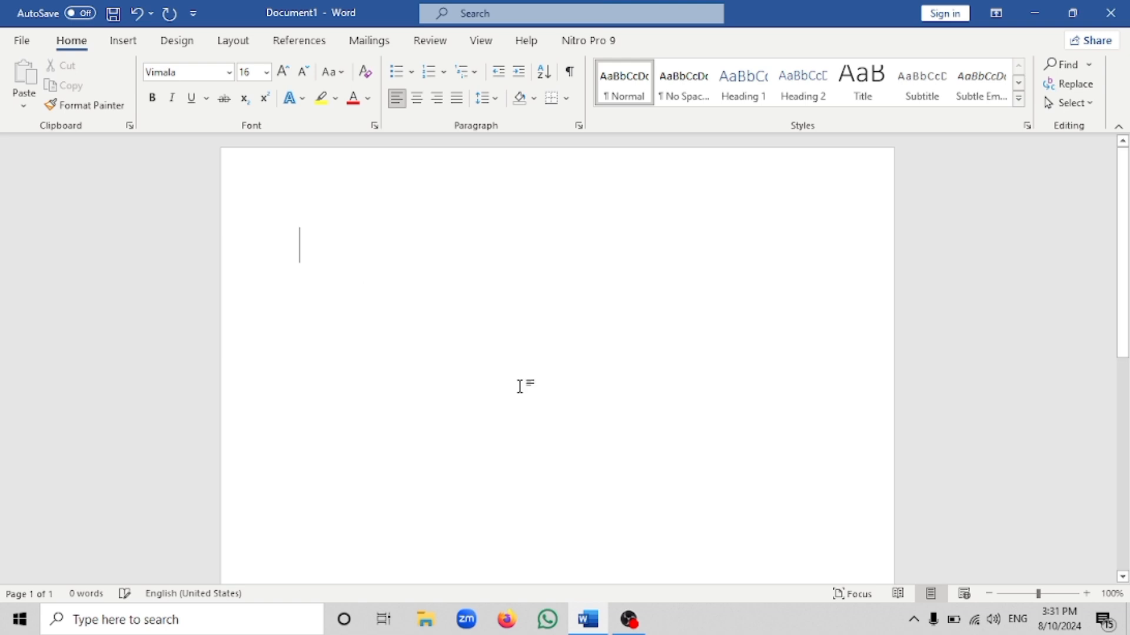
Switch the input keyboard to Bali (ban-Bali-ID) Aksara Bali and write the first part of the opening Balinese script line.
click(1014, 619)
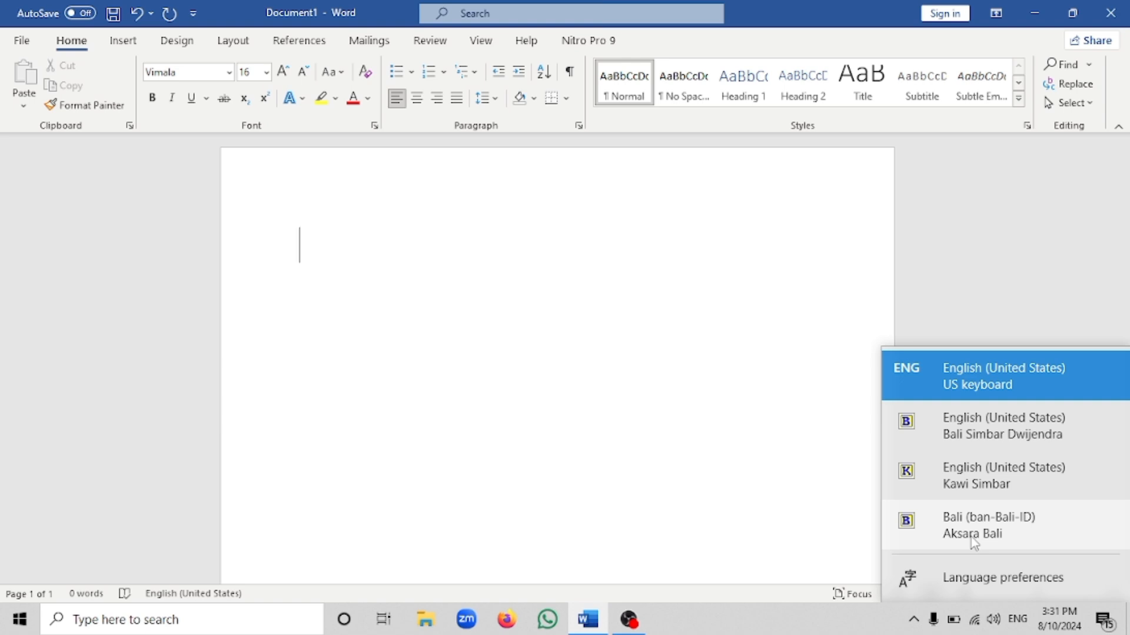
click(973, 536)
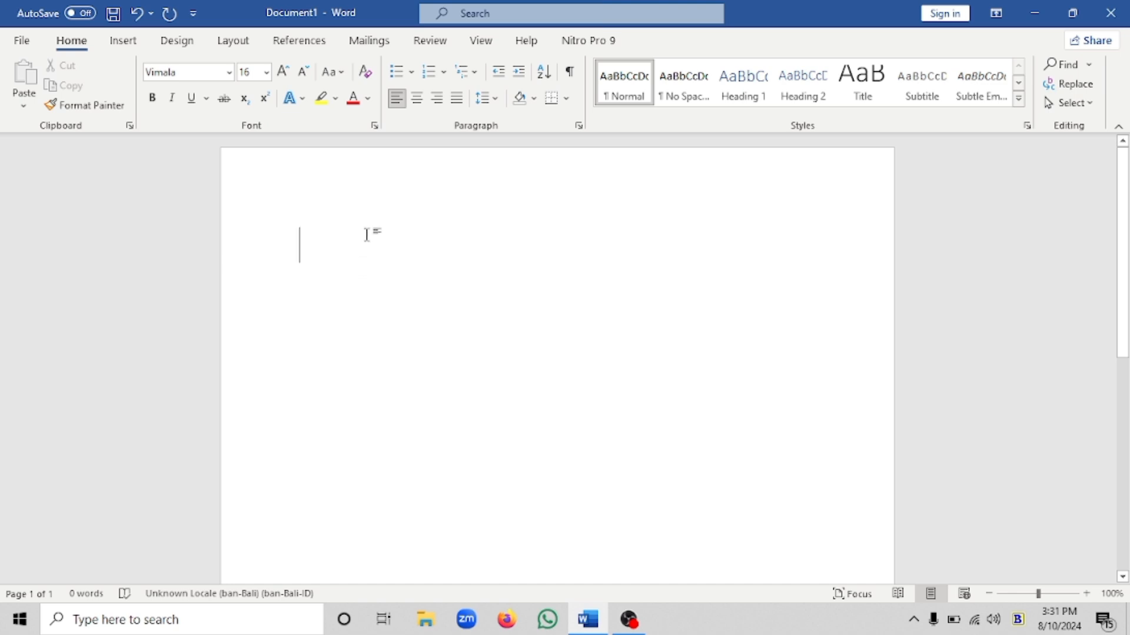
text(ᬳ)
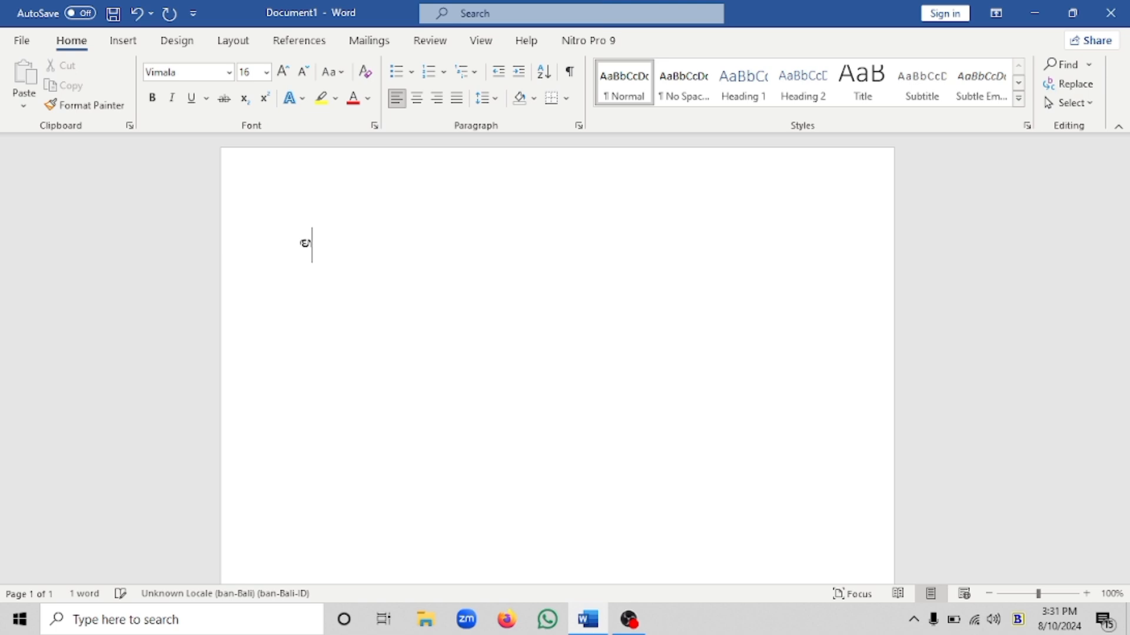
text(ᬦᬓ᭄ᬭᬶᬓᬶ)
text(ᬫᬶ)
text(ᬢᬶᬫᬶᬓ᭞)
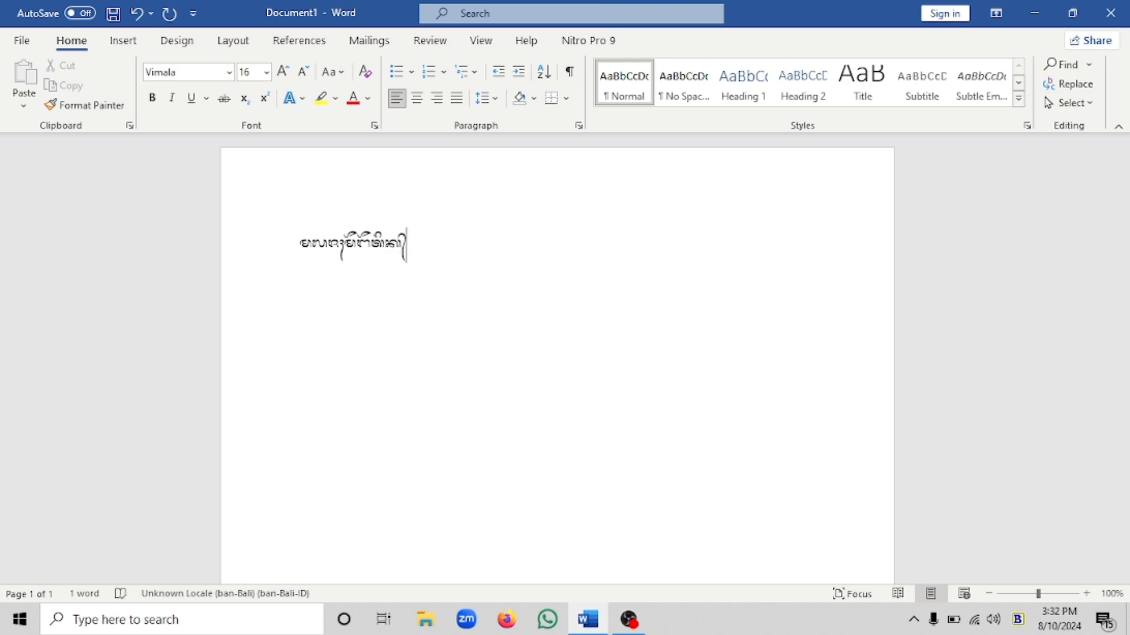
Complete the first Balinese script line, start a new line below it and dismiss the missing proofing tools notice.
text(ᬳ?)
key(BackSpace)
text(ᬓᬦ?)
key(BackSpace)
text(ᬕᬢᬮᬶ)
key(Return)
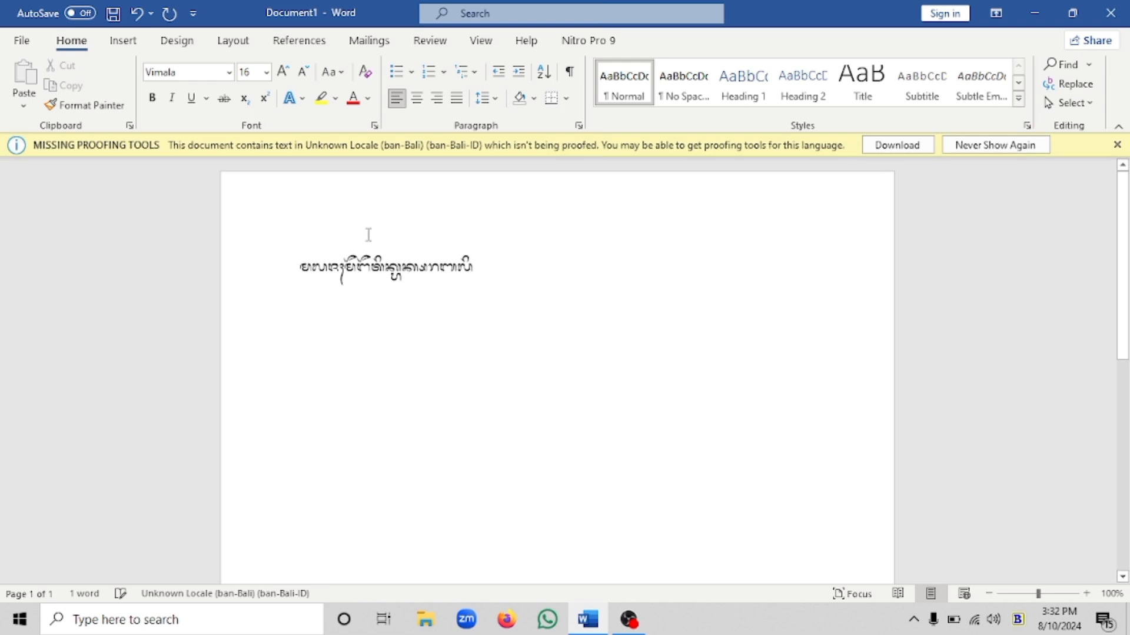
click(1117, 145)
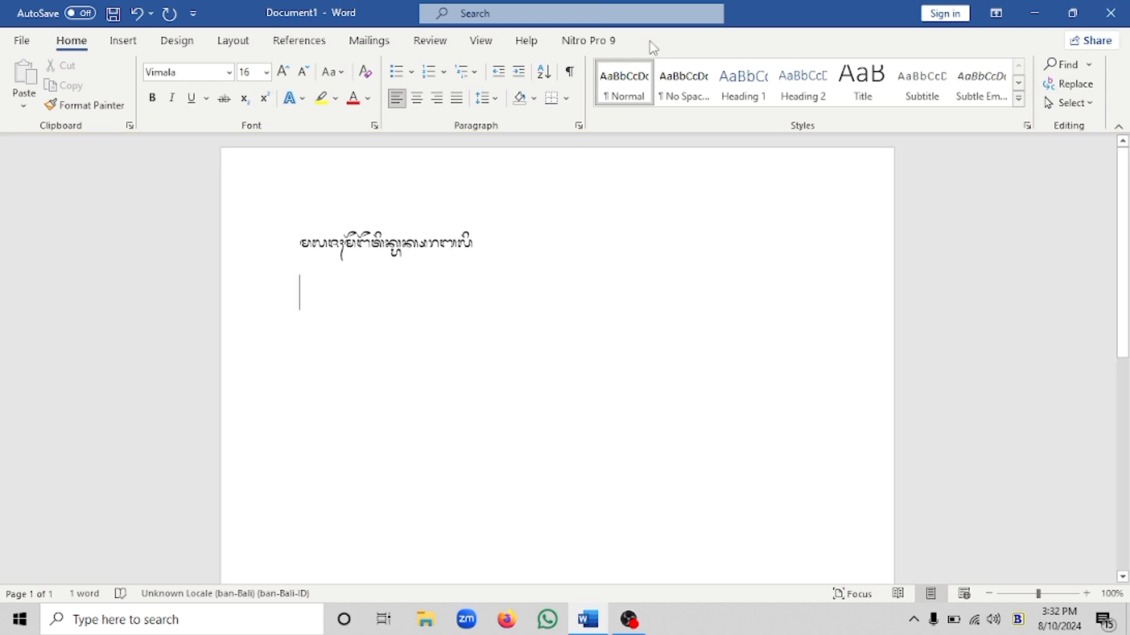
Set the font for the second line to Penyufont BALI BANAT.
click(228, 72)
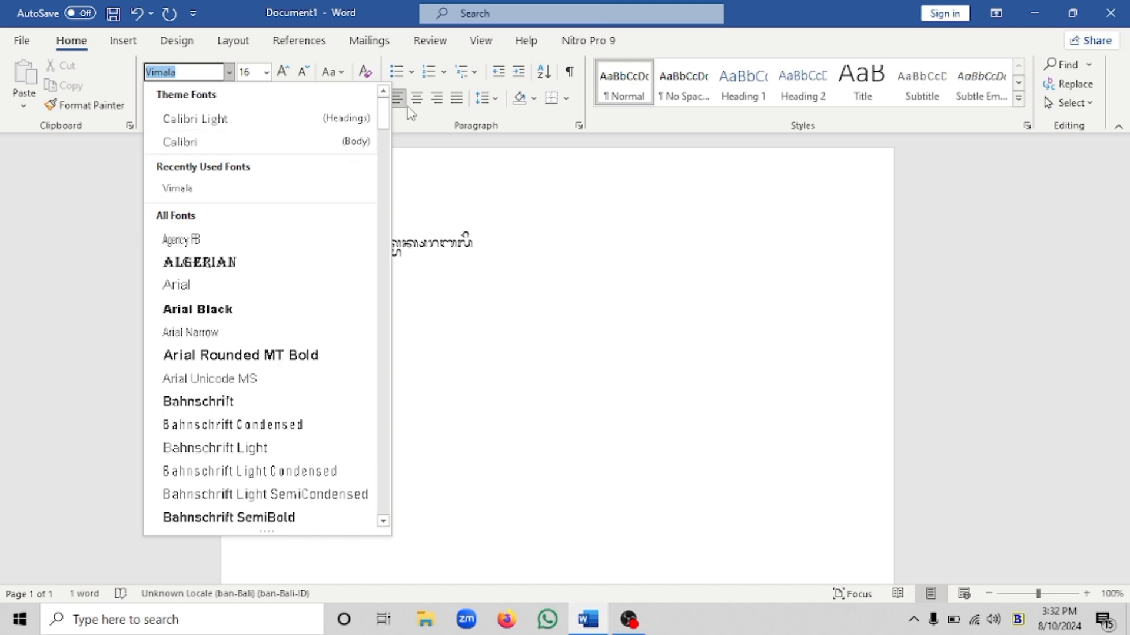
drag(385, 120, 369, 414)
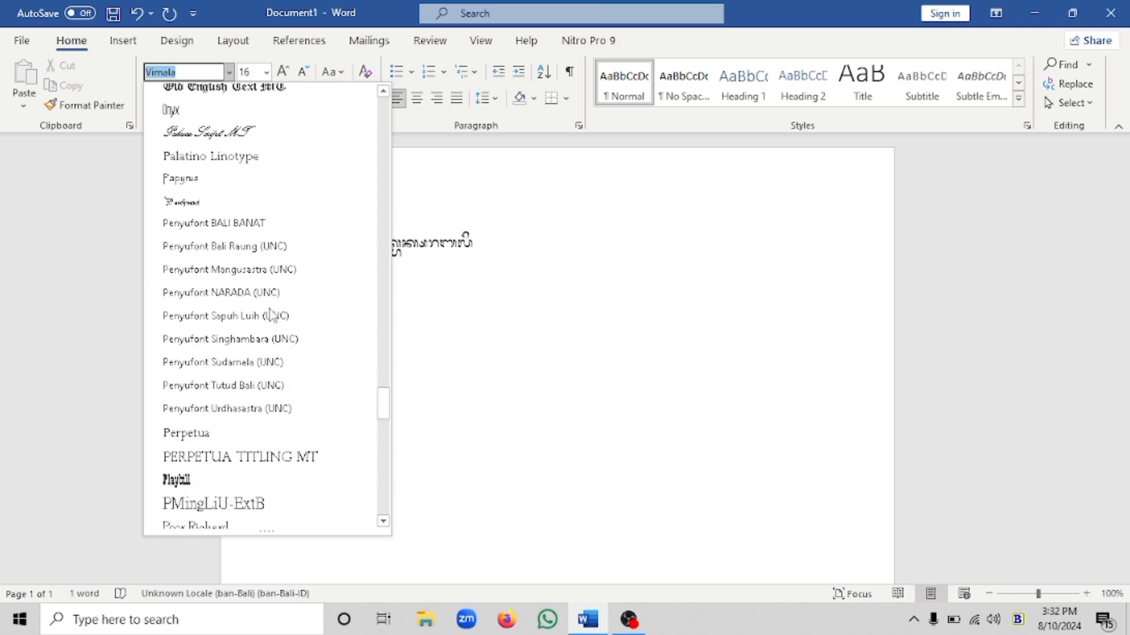
click(239, 224)
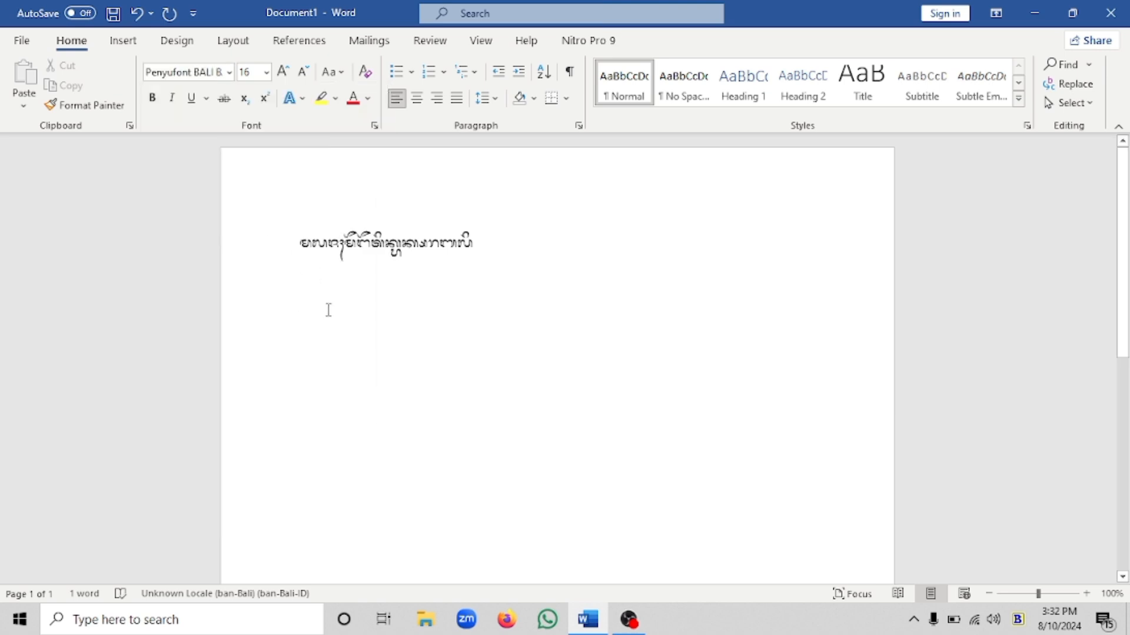
Write the same Balinese script phrase on the second line and start a new line below it.
text(plk)
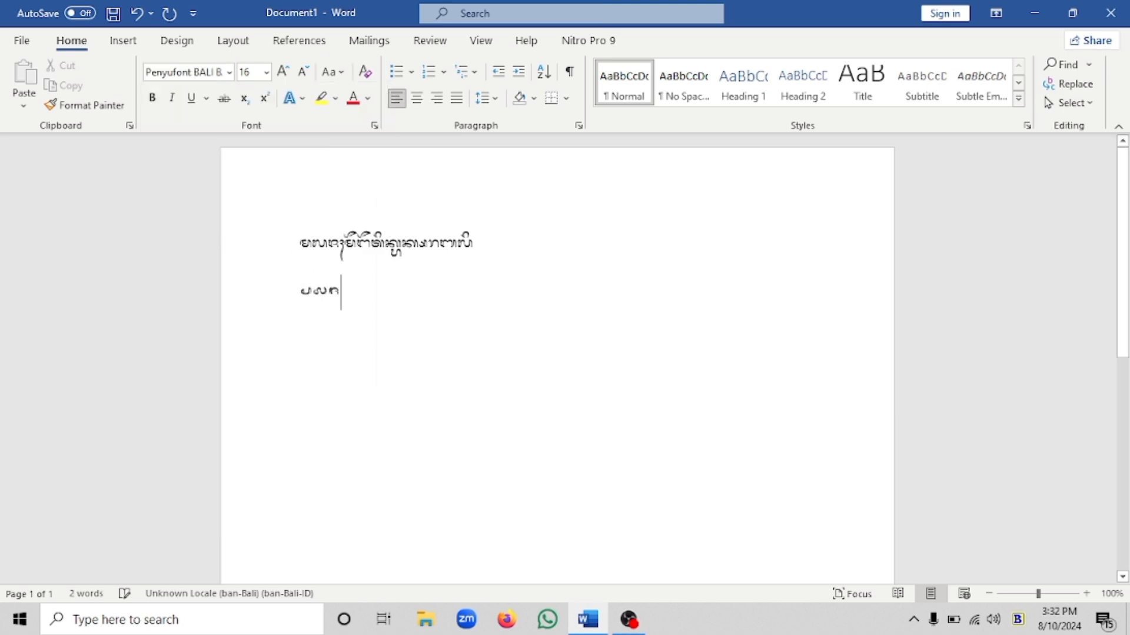
text(upigis)
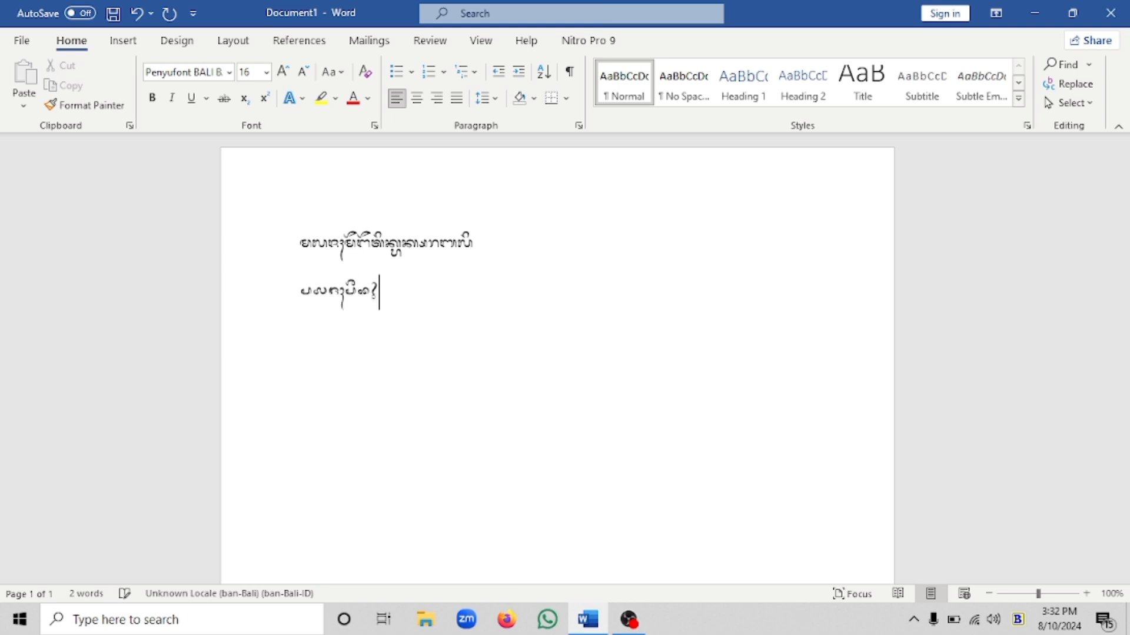
text(ikkan?)
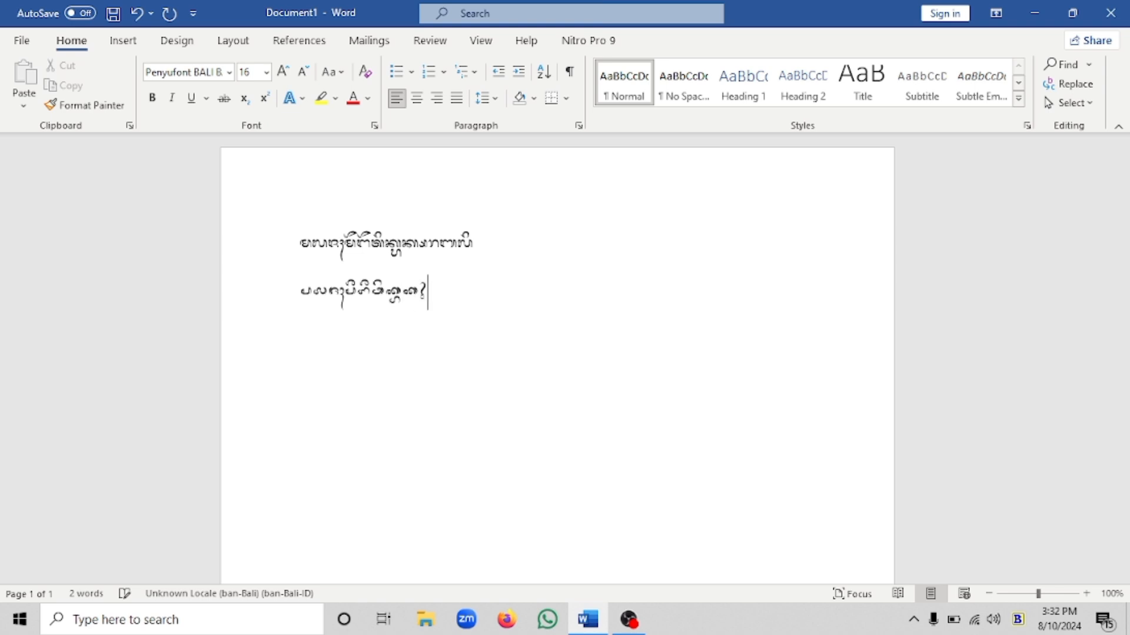
key(BackSpace)
text(kanngali)
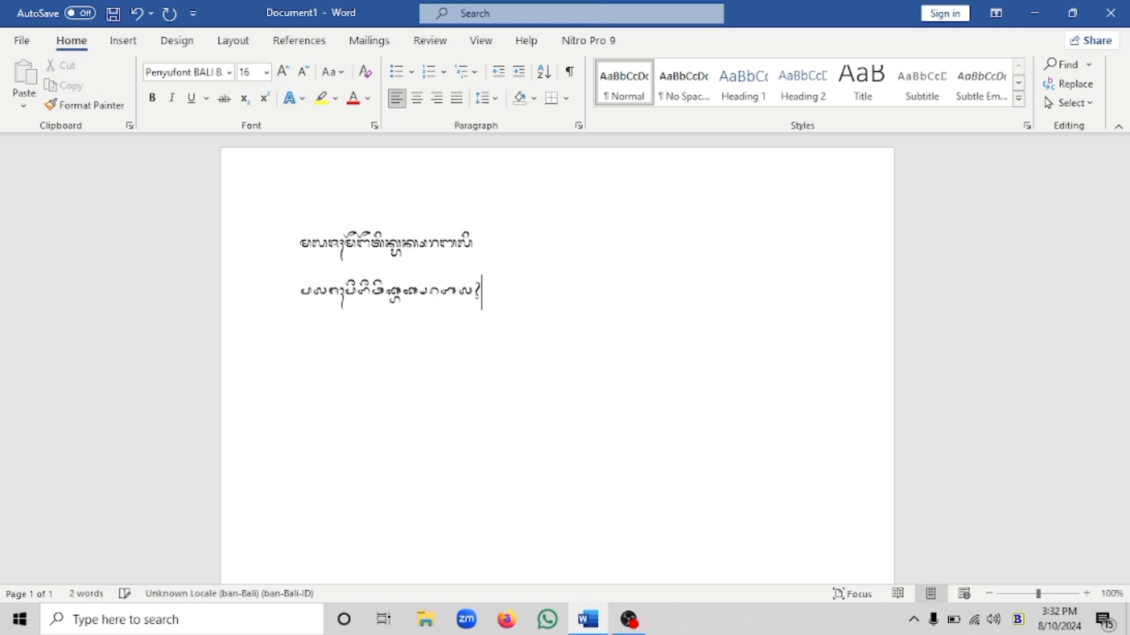
key(Return)
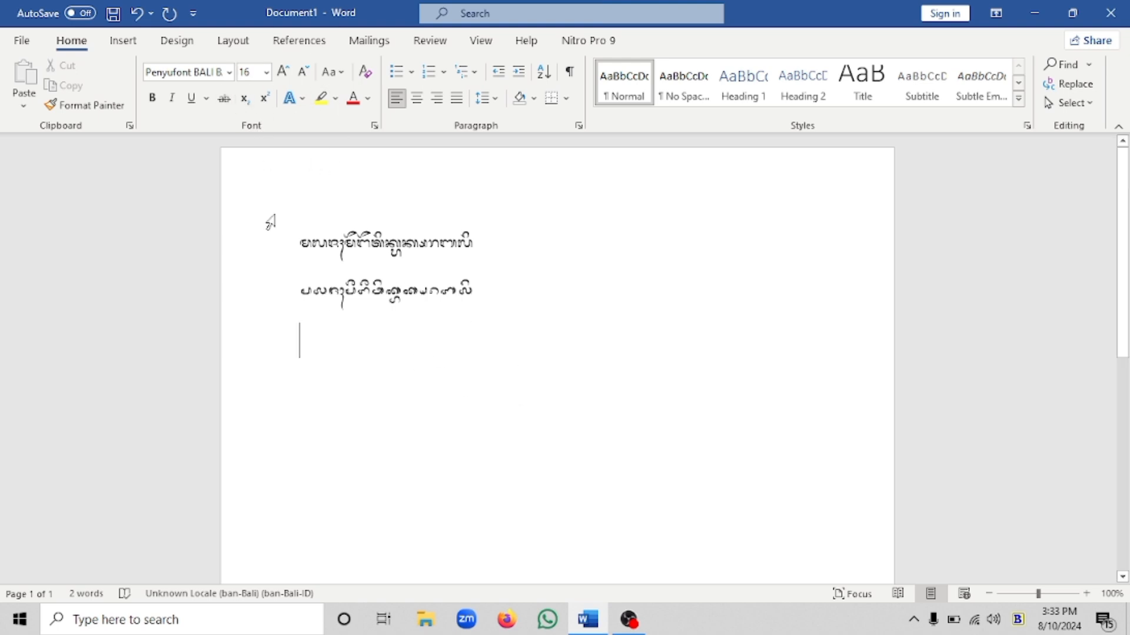
Set the third line's font to Bali Simbar DJ and the input keyboard to English (United States) Bali Simbar Dwijendra.
click(1021, 617)
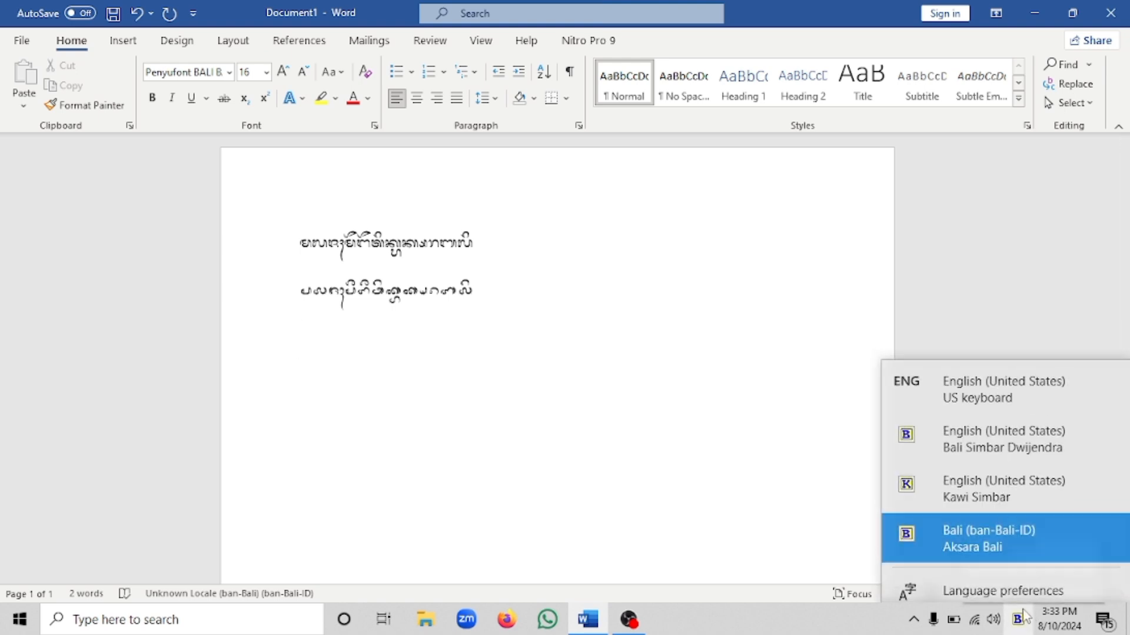
click(987, 437)
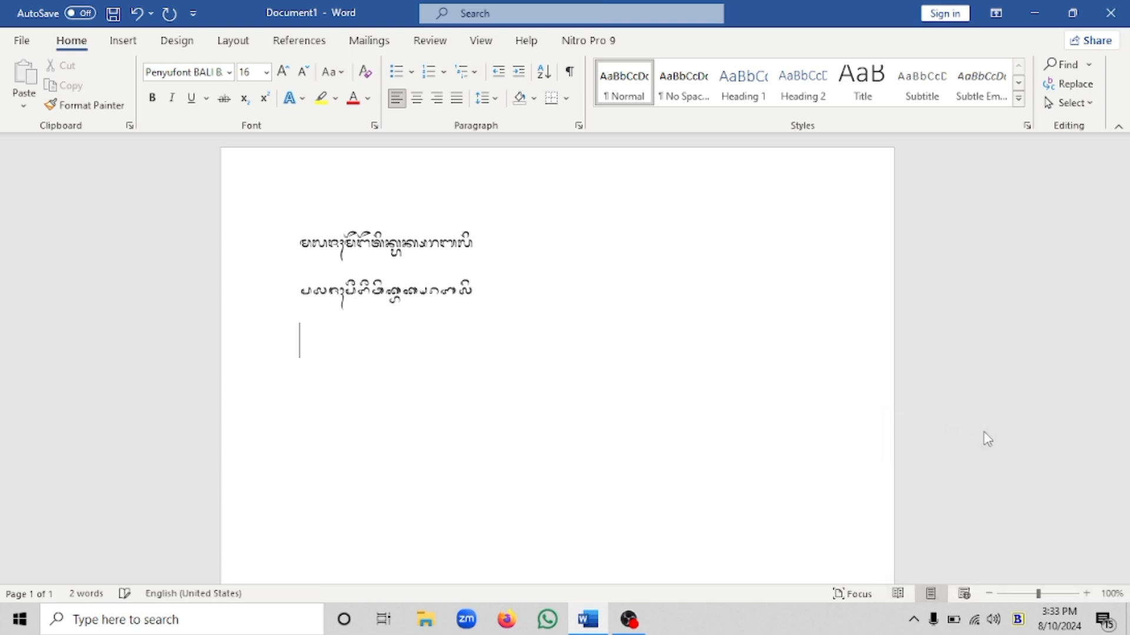
click(230, 73)
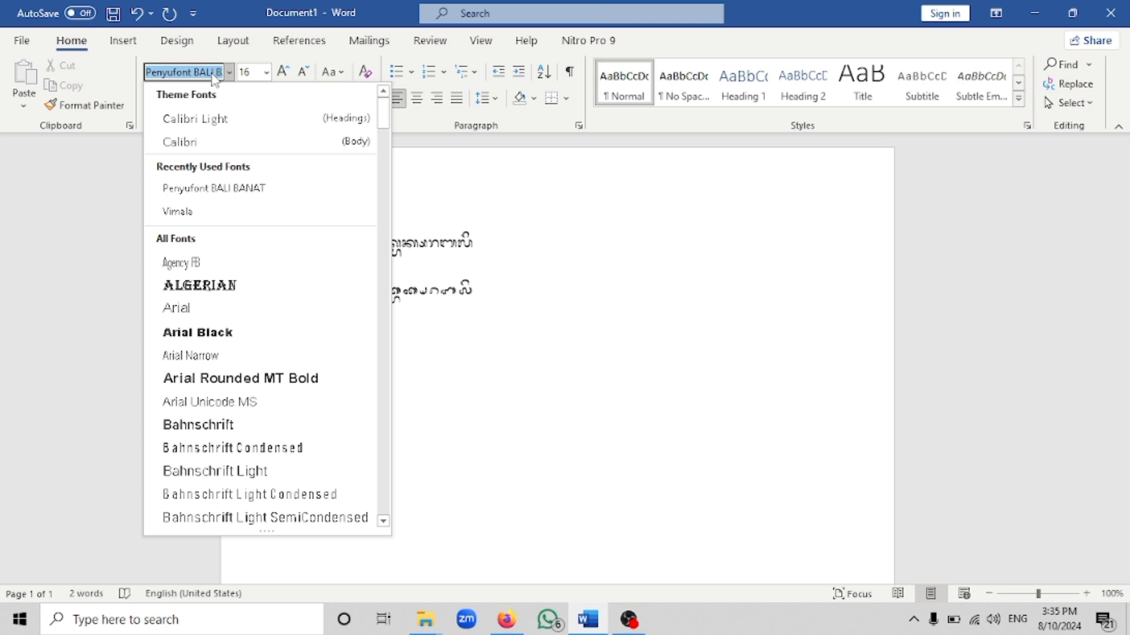
text(B)
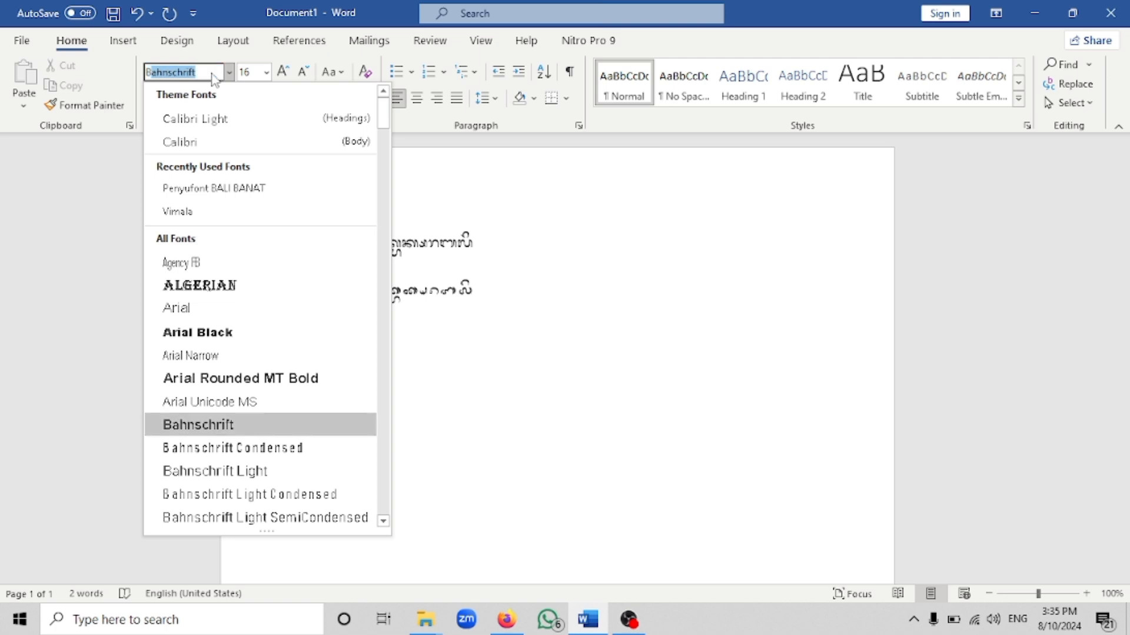
text(ali Simbar DJ)
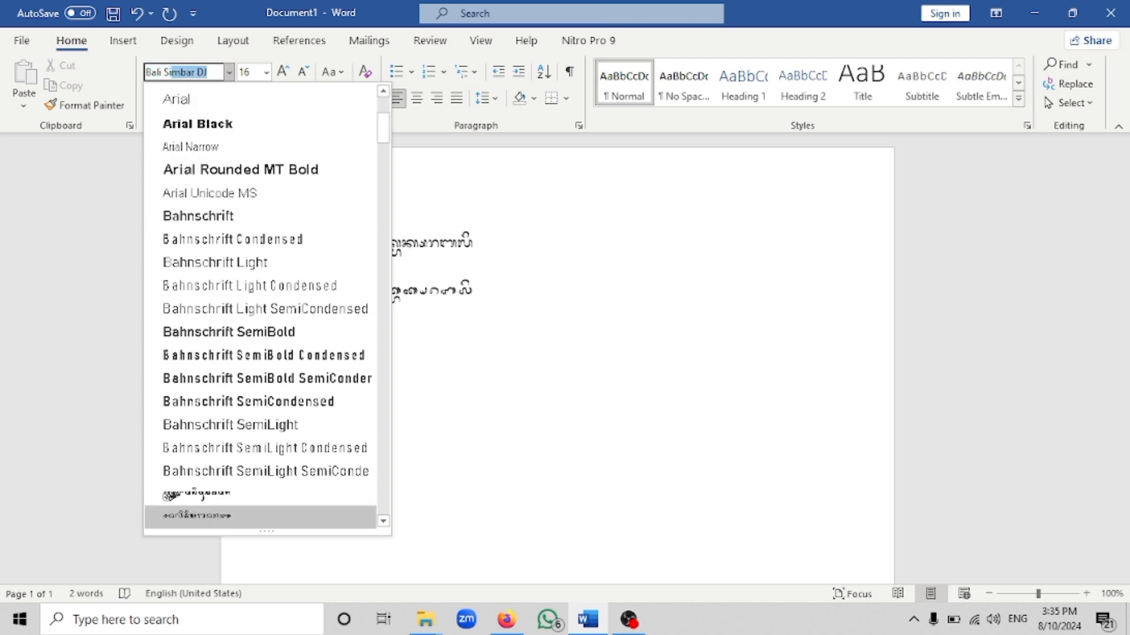
key(Return)
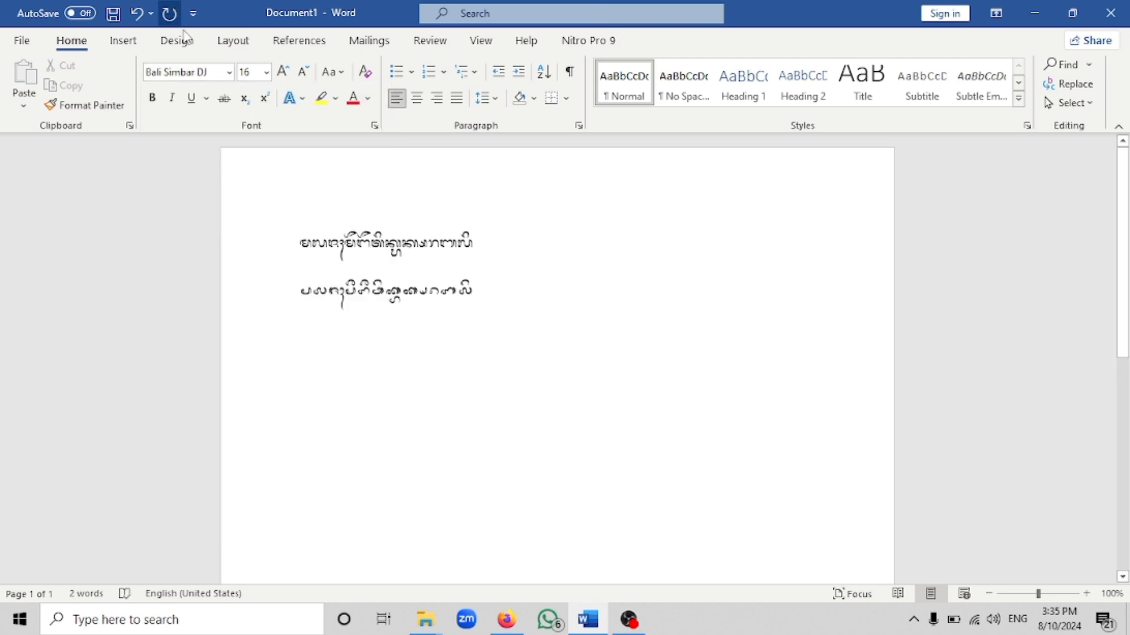
click(1019, 618)
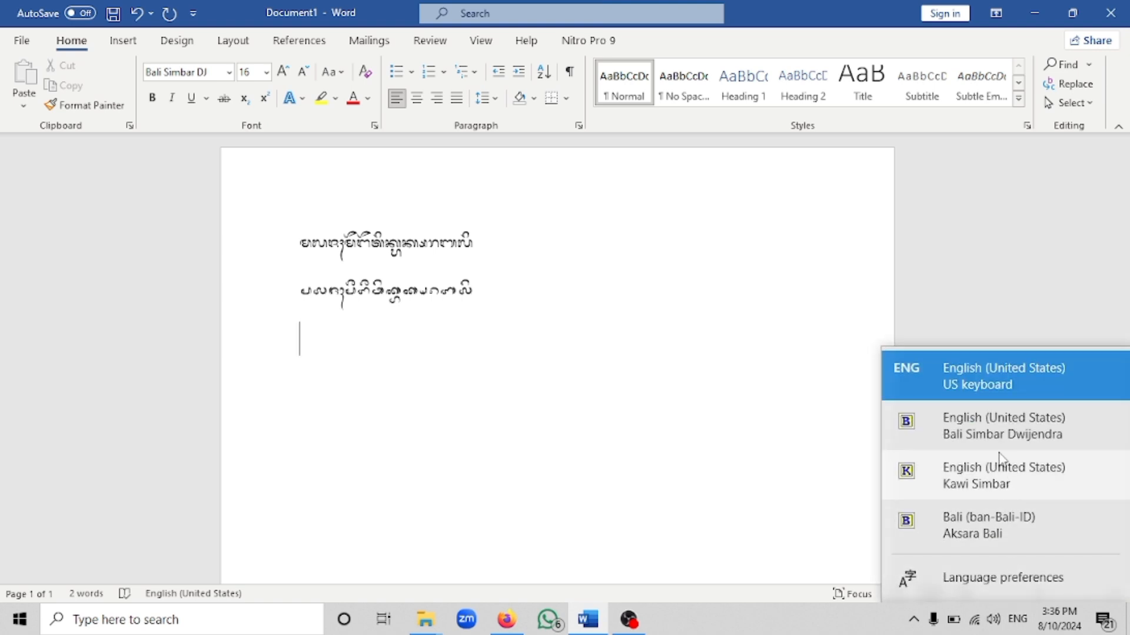
click(991, 433)
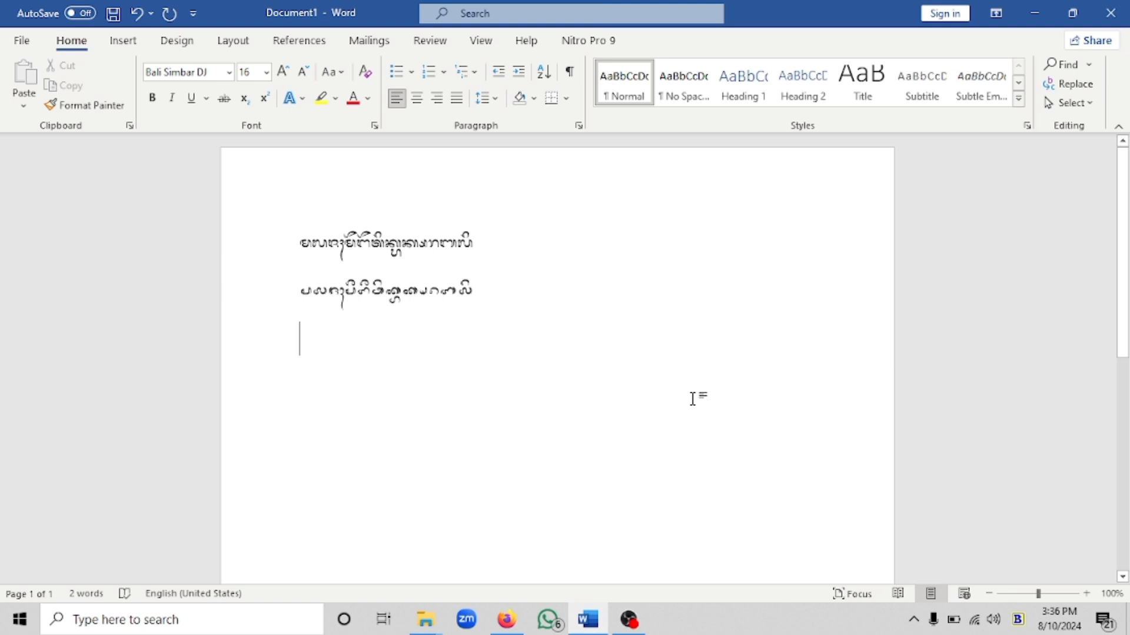
text(ᬓᬵ)
key(BackSpace)
key(BackSpace)
text(ᬓᬶ)
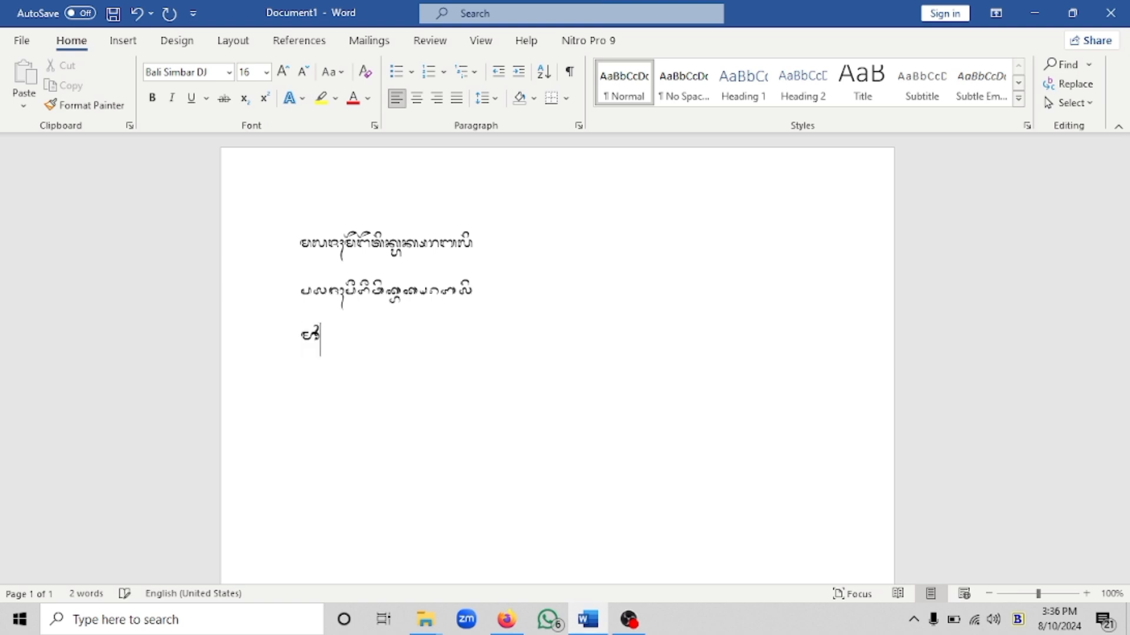
text(ᬳᬵ)
key(BackSpace)
key(BackSpace)
key(BackSpace)
key(BackSpace)
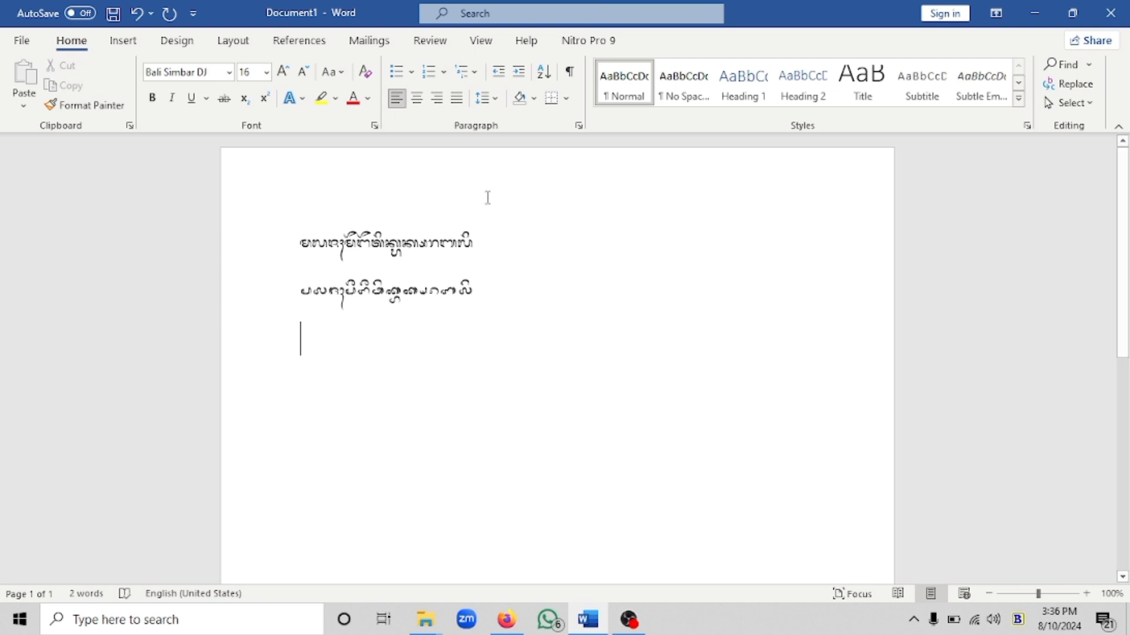
Open Word's AutoCorrect options from the proofing settings and turn off replacing text as you type.
click(22, 41)
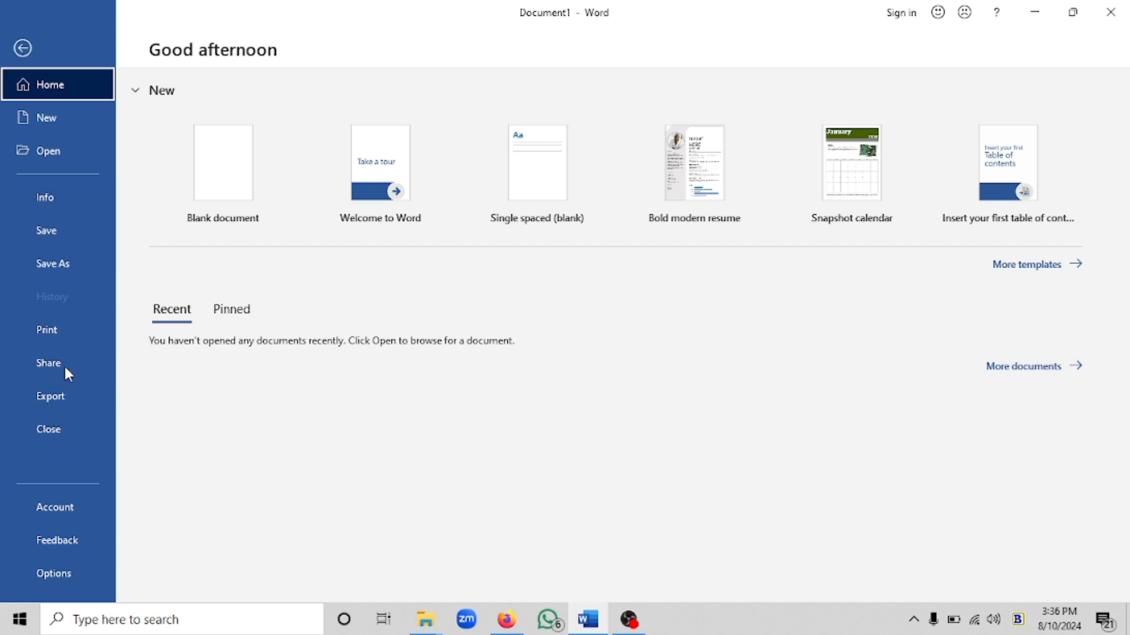
click(65, 577)
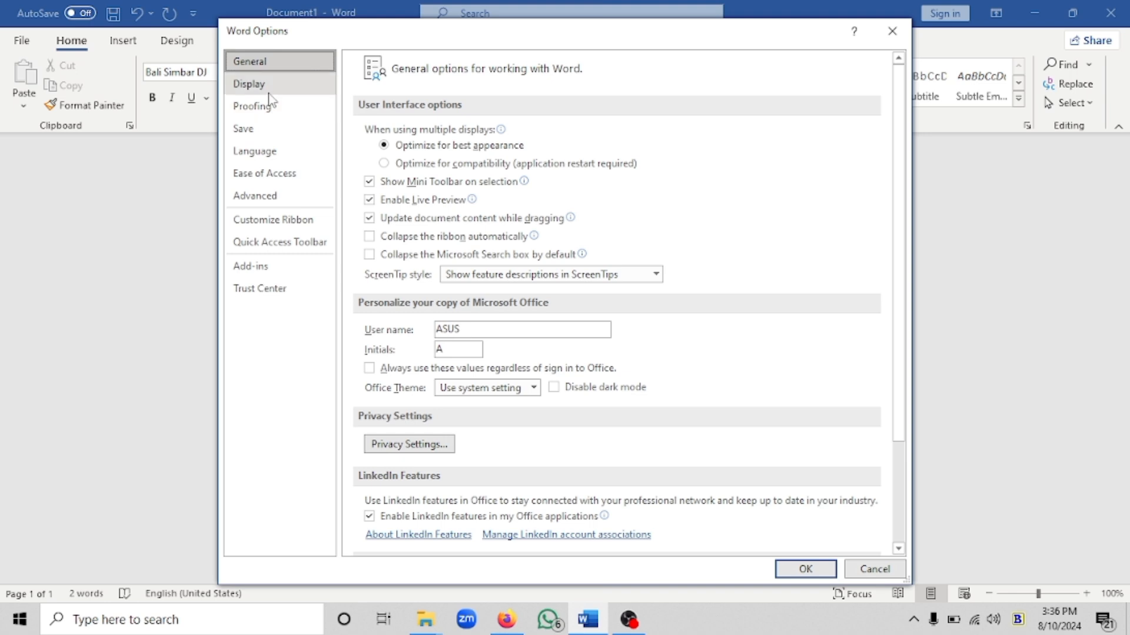
click(270, 106)
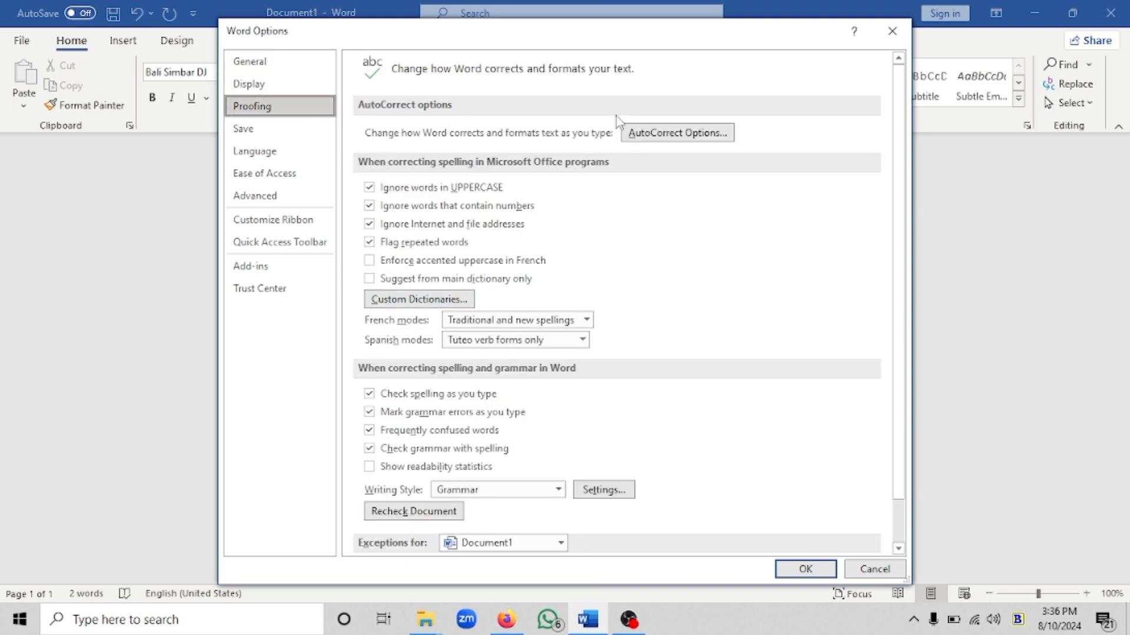
click(650, 128)
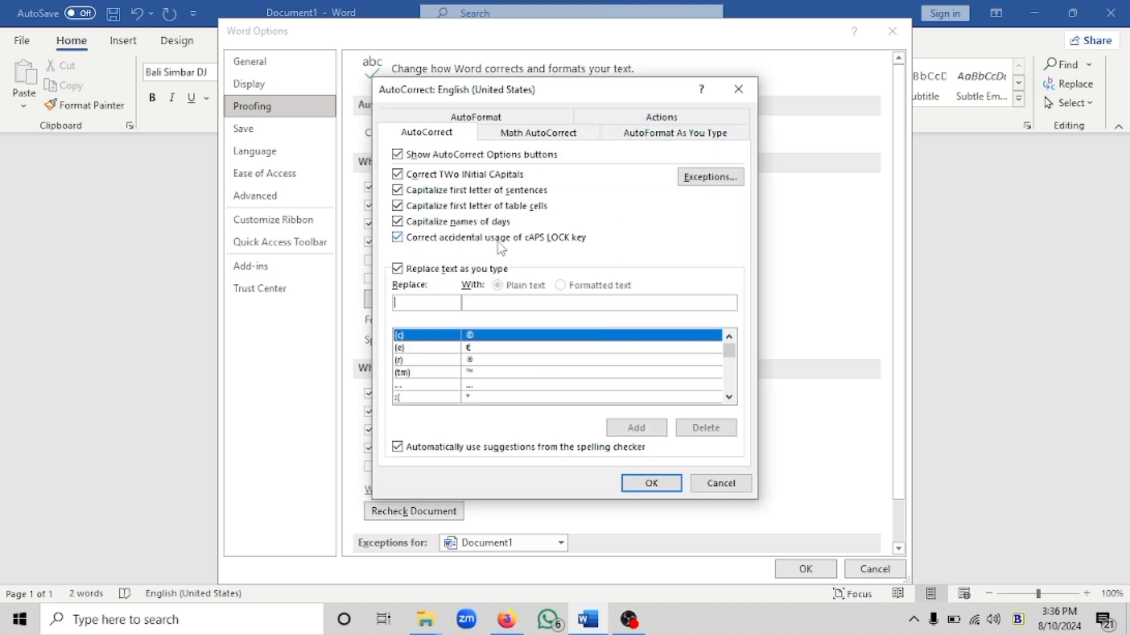
click(403, 271)
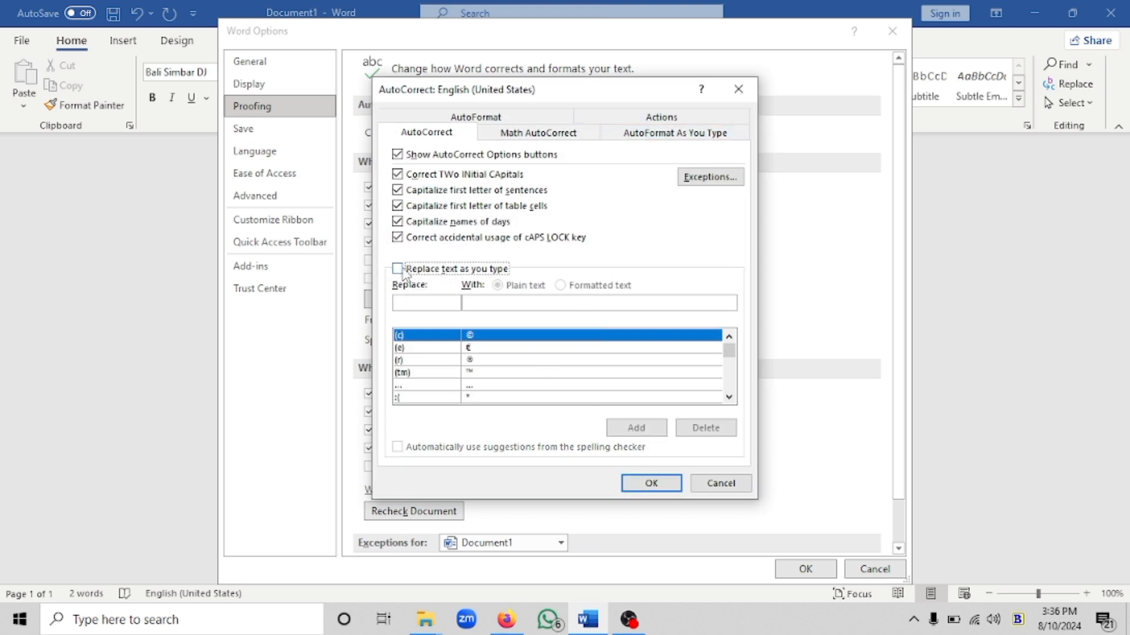
Turn off the Caps Lock correction, all capitalization corrections and the AutoCorrect Options buttons, and apply the Word options.
click(397, 237)
click(398, 222)
click(397, 205)
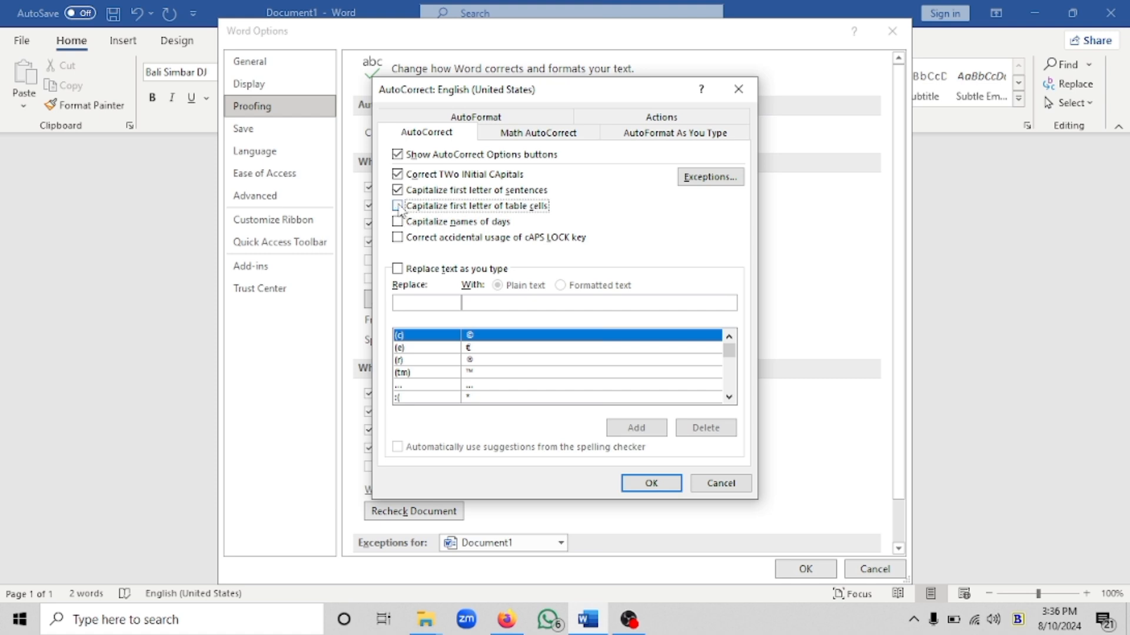
click(397, 189)
click(398, 174)
click(398, 154)
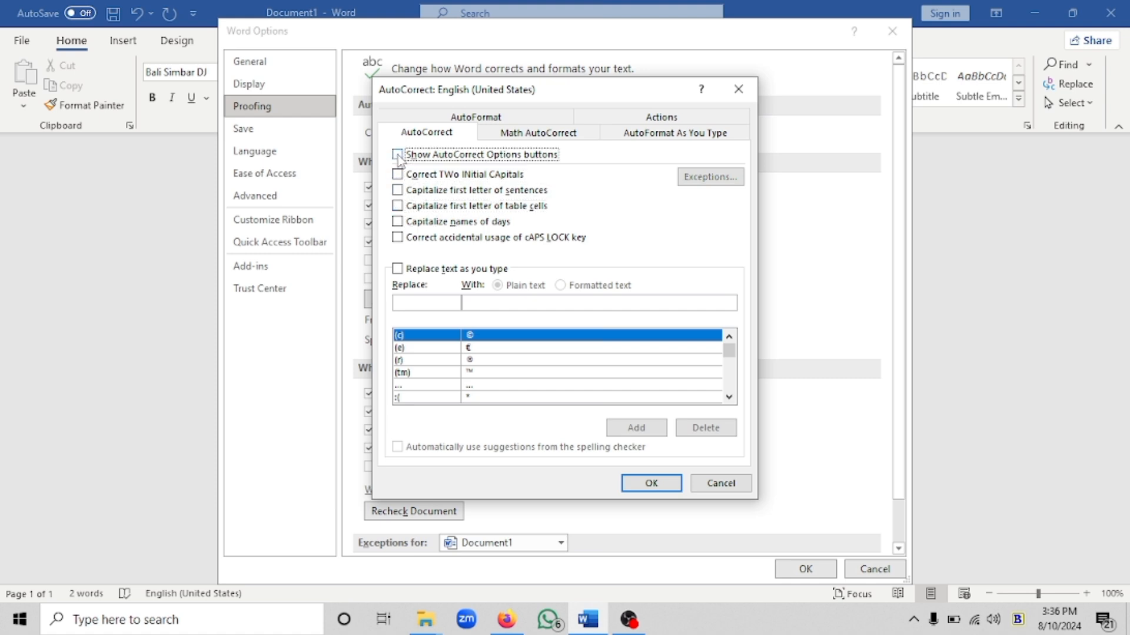
click(652, 483)
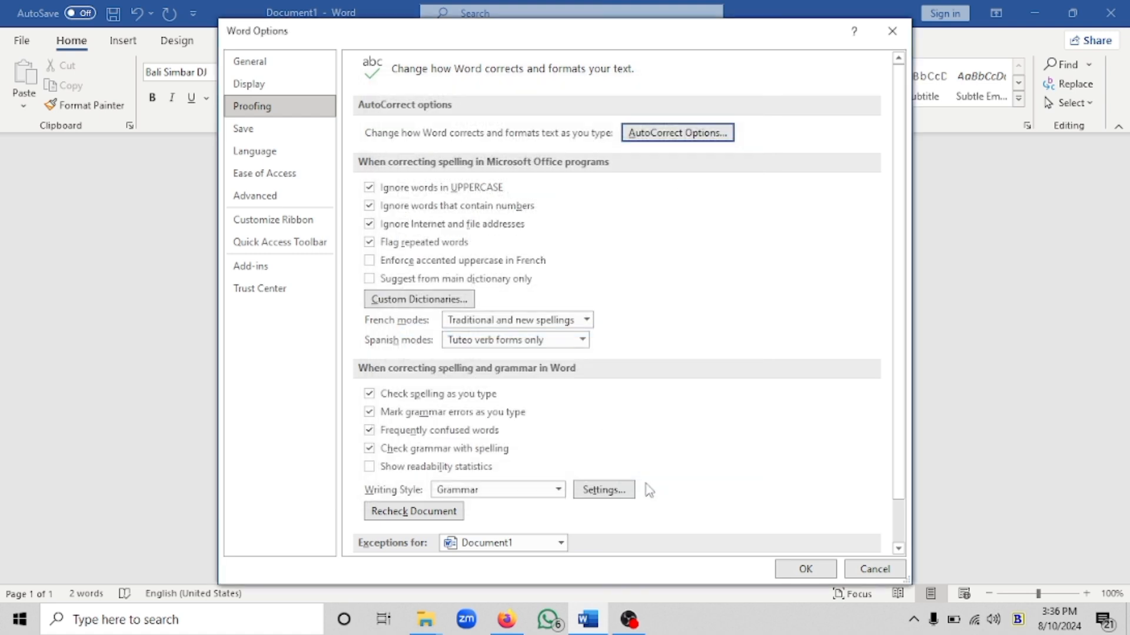
click(818, 571)
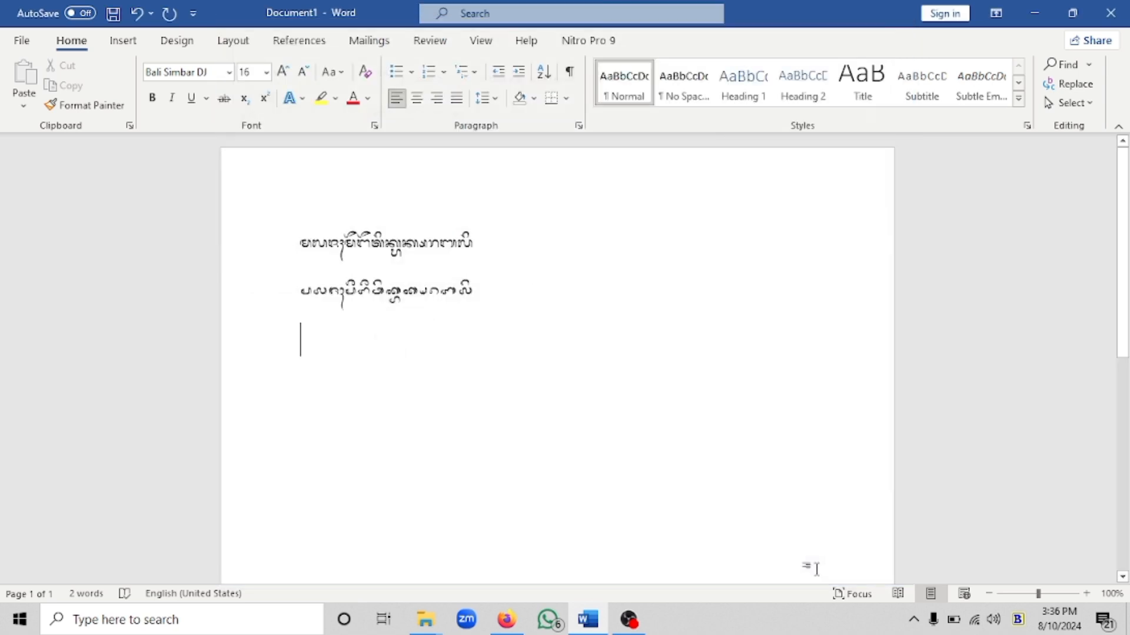
Write the opening characters of the same Balinese script phrase on the third line, correcting mistyped characters.
text(m?)
key(BackSpace)
text(l?)
key(BackSpace)
text(kh?)
key(BackSpace)
key(BackSpace)
text(y)
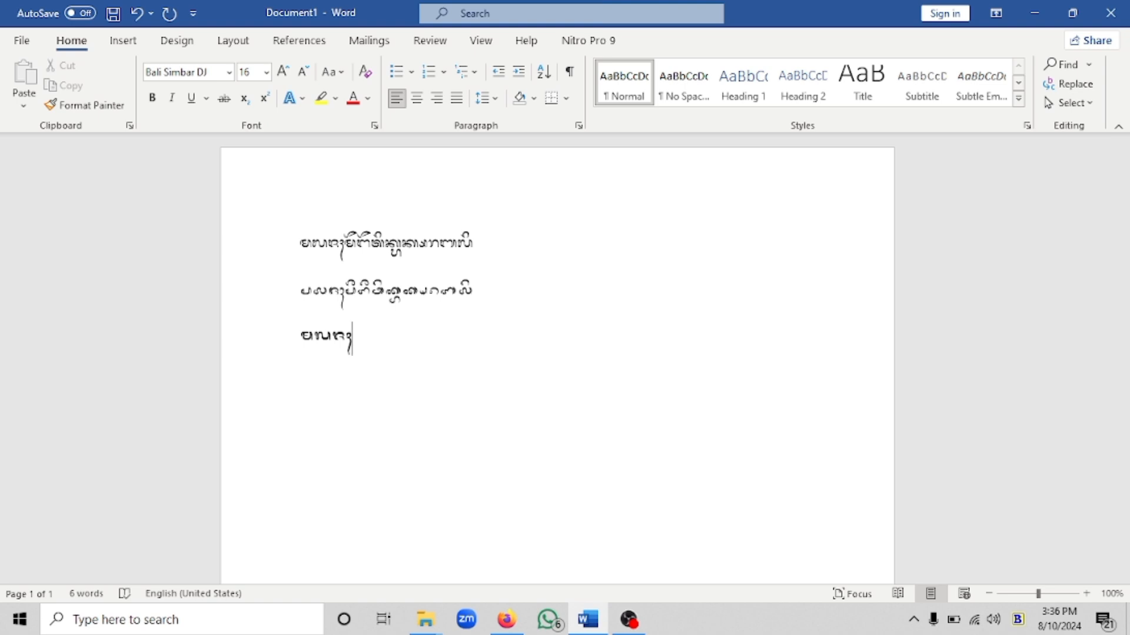
Complete the third line with the rest of the Balinese script phrase from the lines above.
text(bikih?)
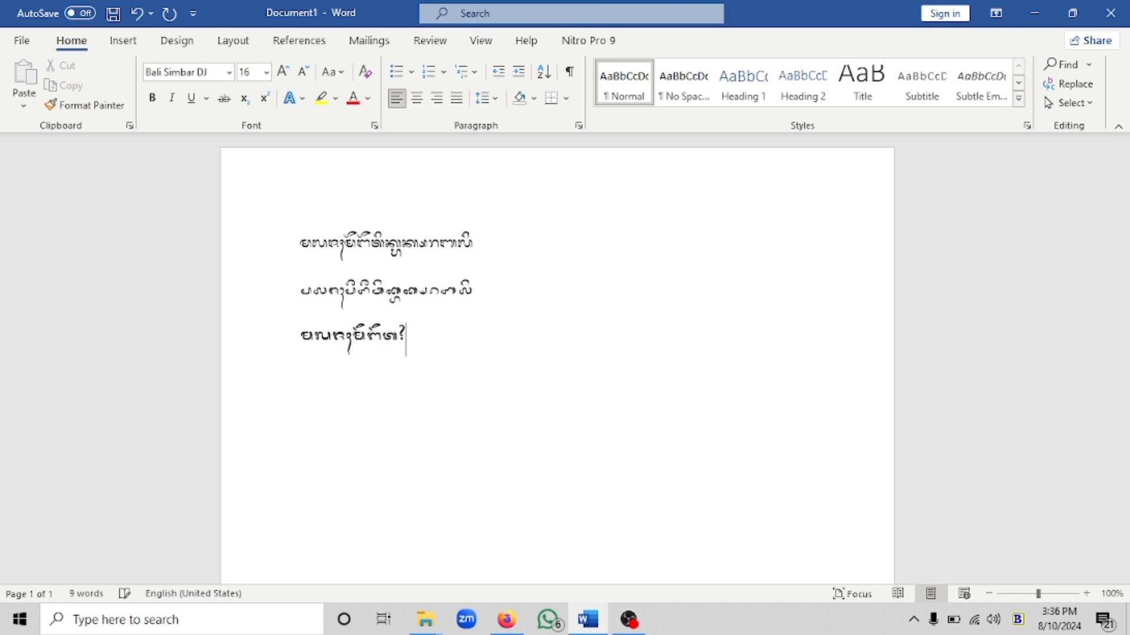
key(BackSpace)
text(u)
key(BackSpace)
text(tik ,)
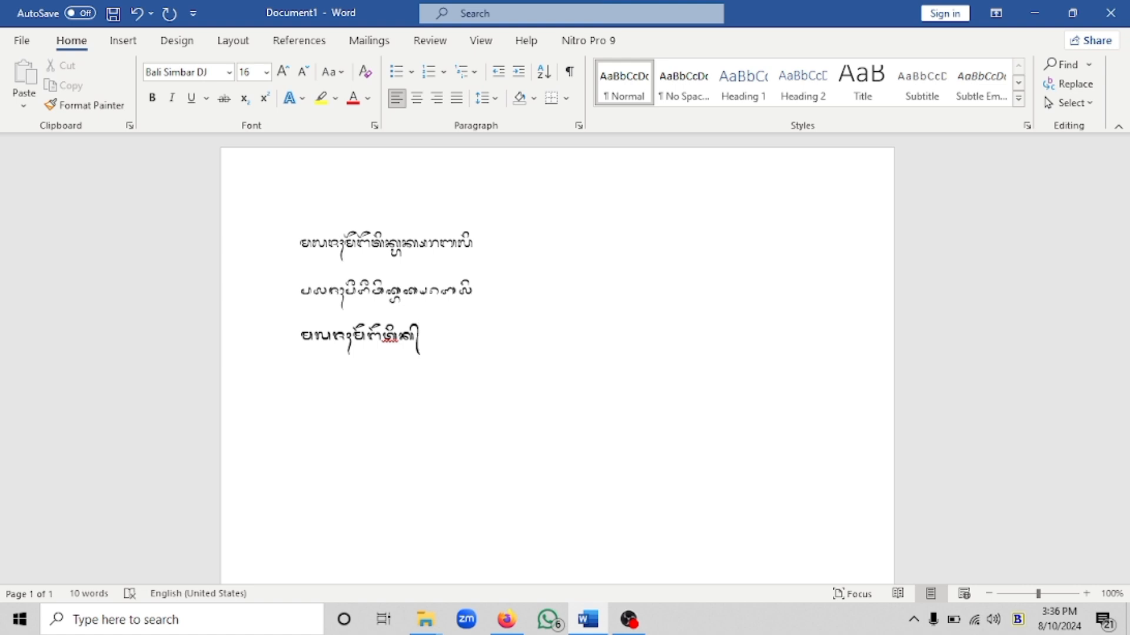
text(hnsgng li)
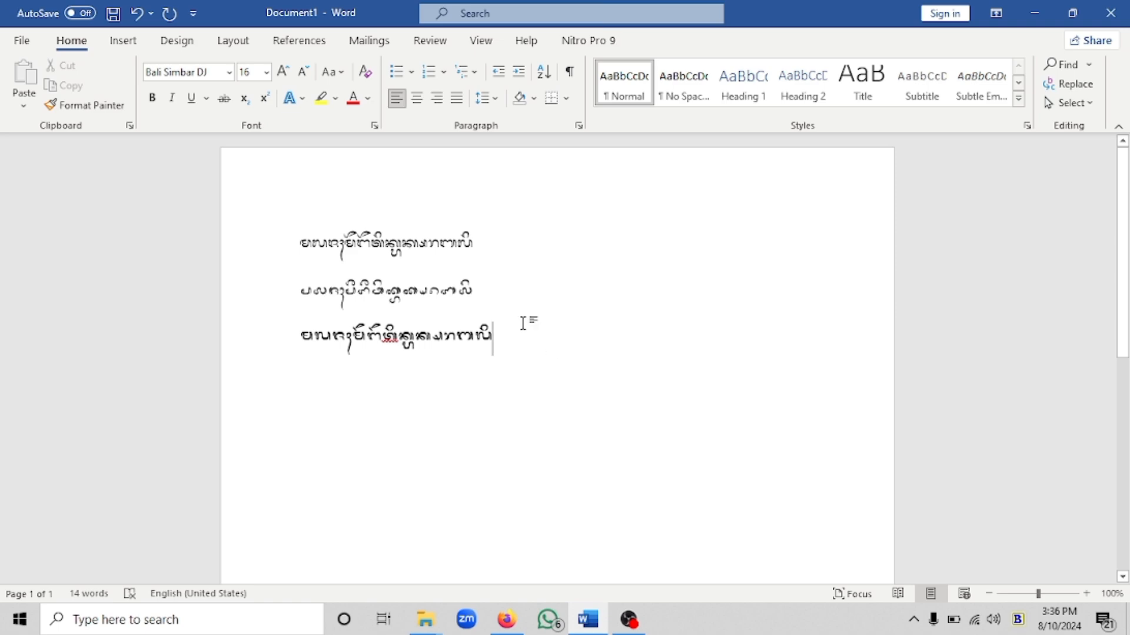
drag(525, 323, 255, 253)
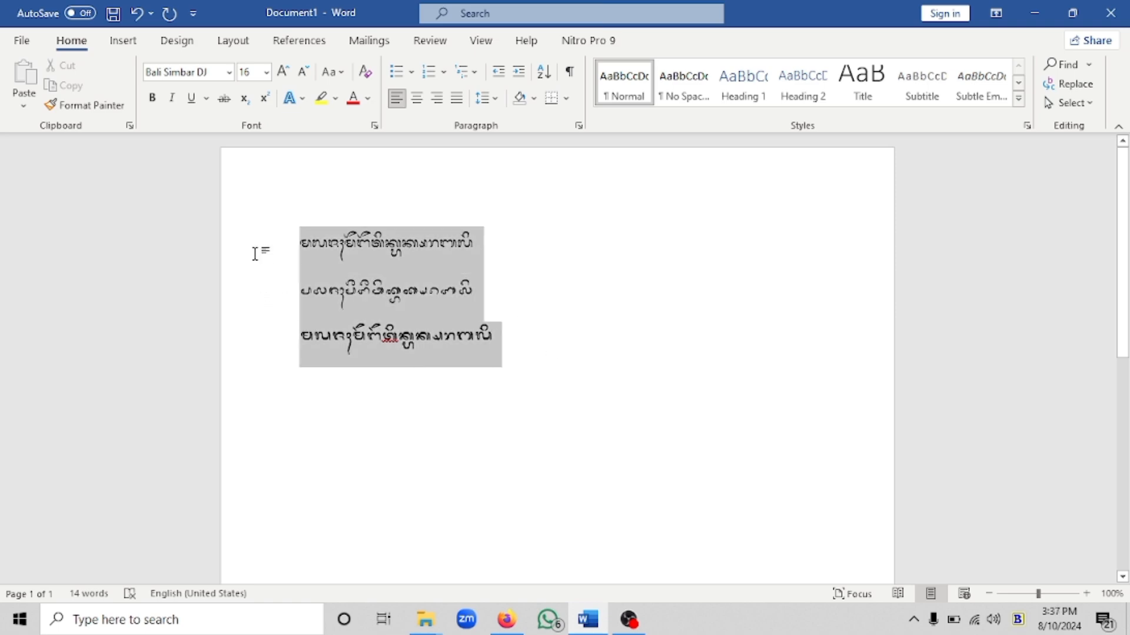
click(489, 366)
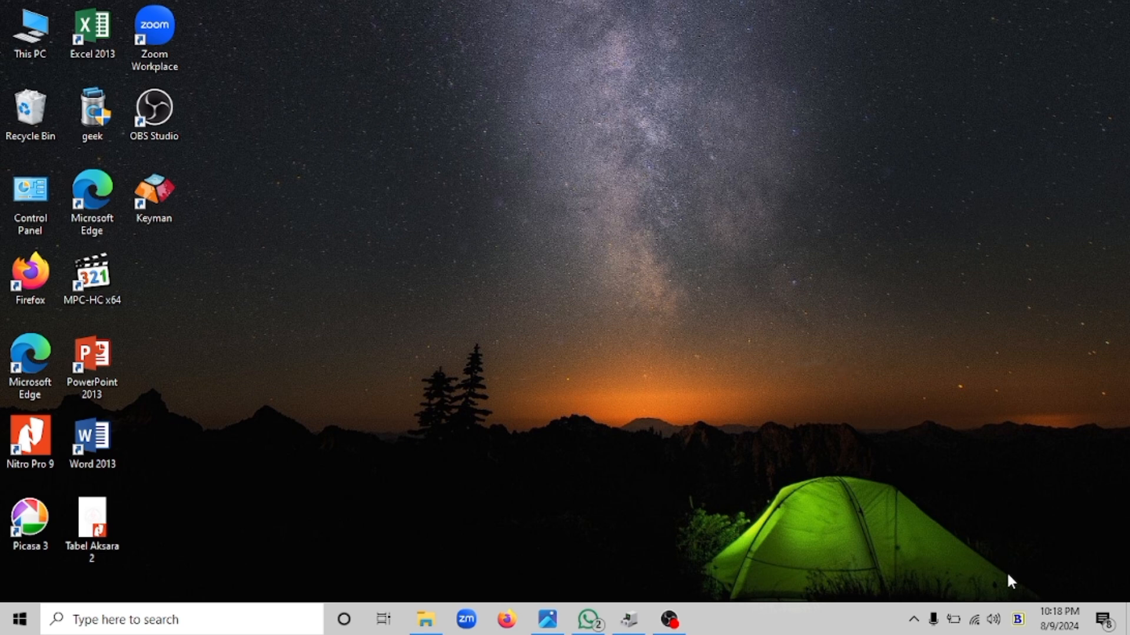
Switch the Windows input keyboard to English (United States) US keyboard.
click(1018, 618)
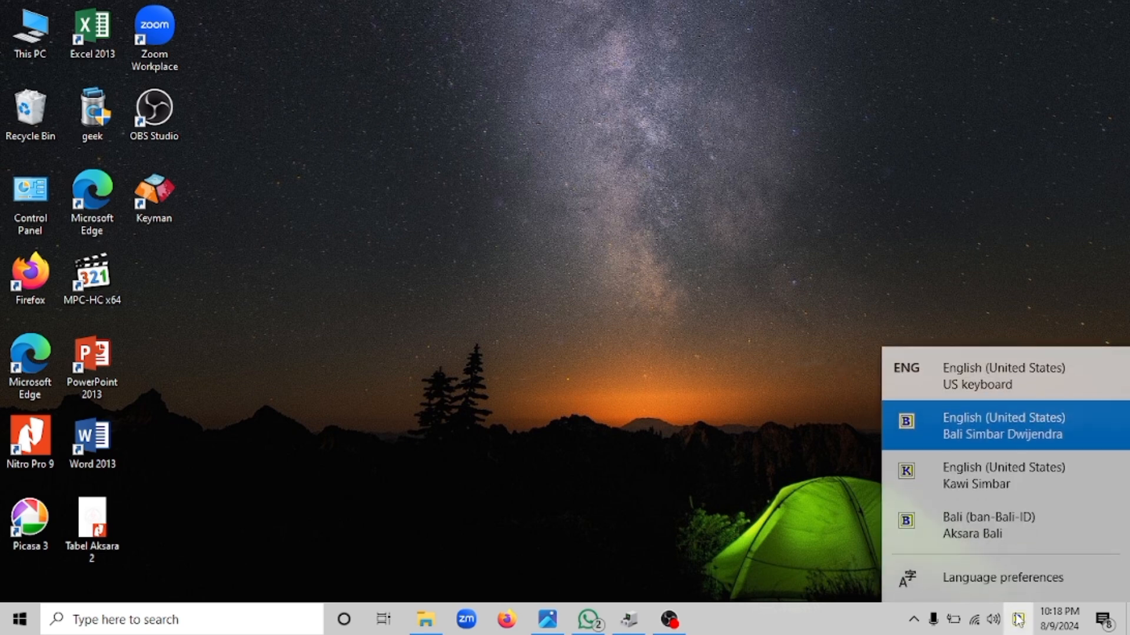
click(970, 374)
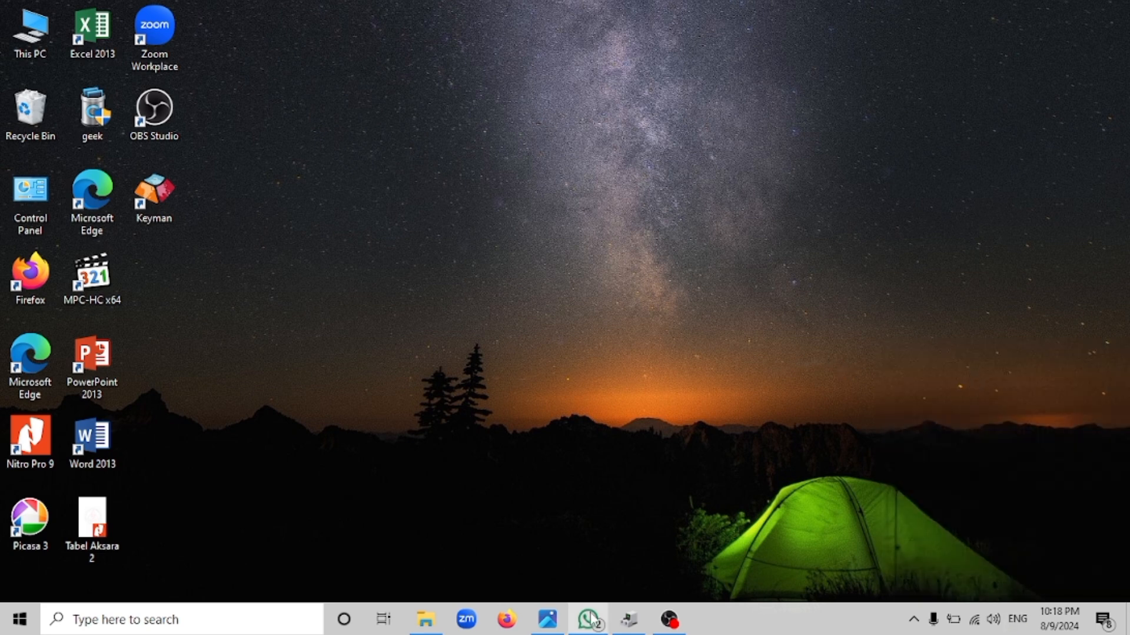